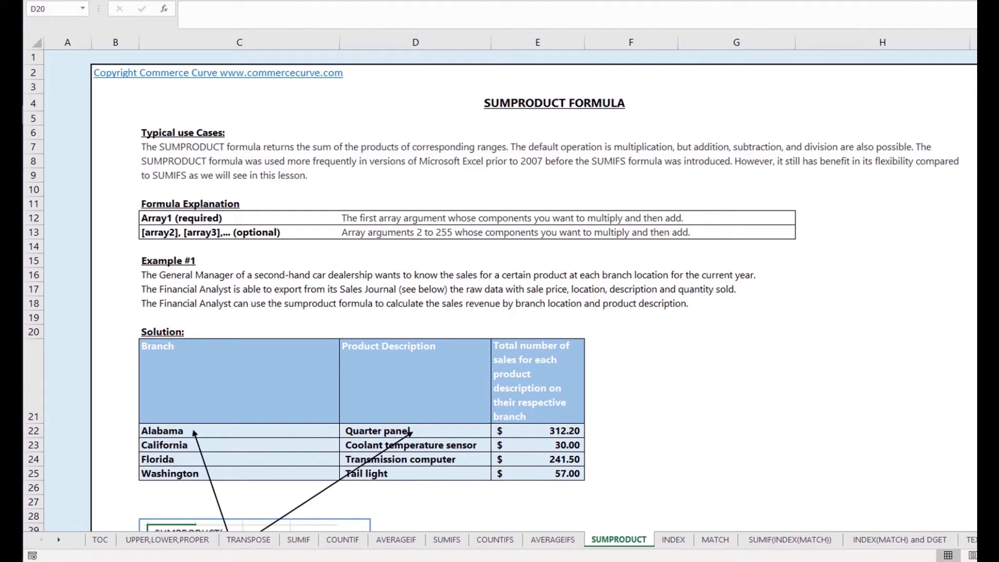
- Review the Raw Data table for Example #1, including its Date and Product Description columns
scroll(771, 394, down, 5)
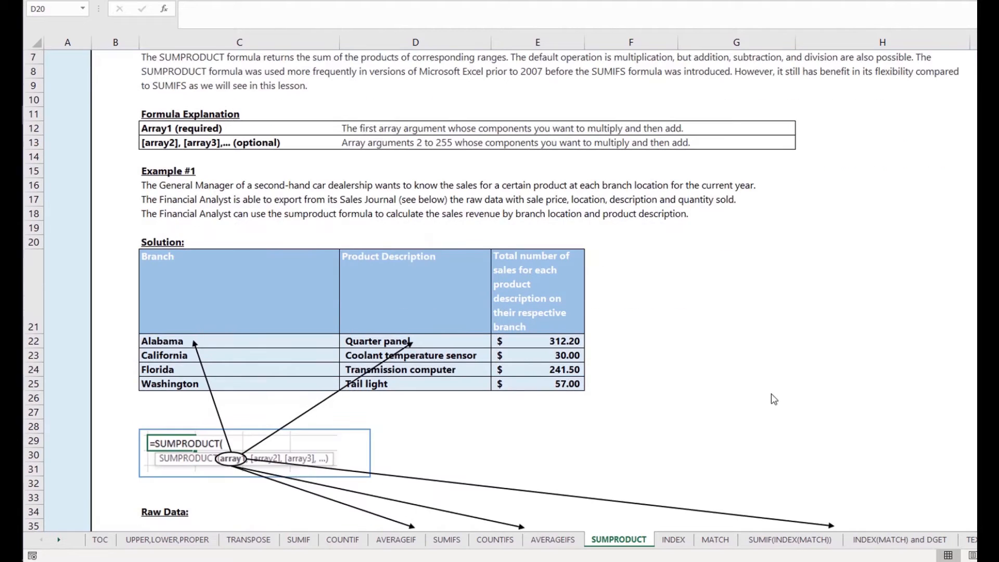
scroll(774, 399, down, 3)
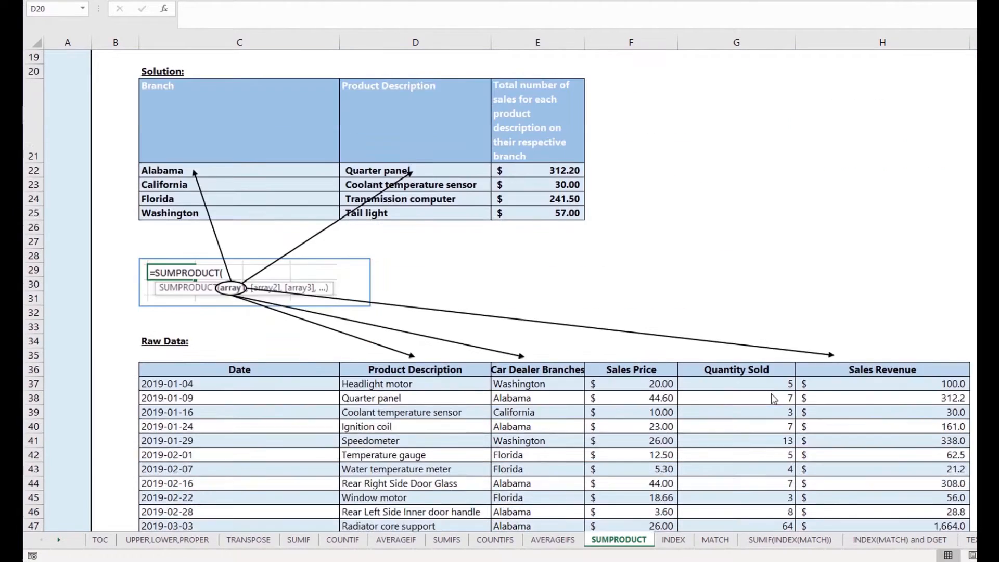
scroll(774, 399, down, 1)
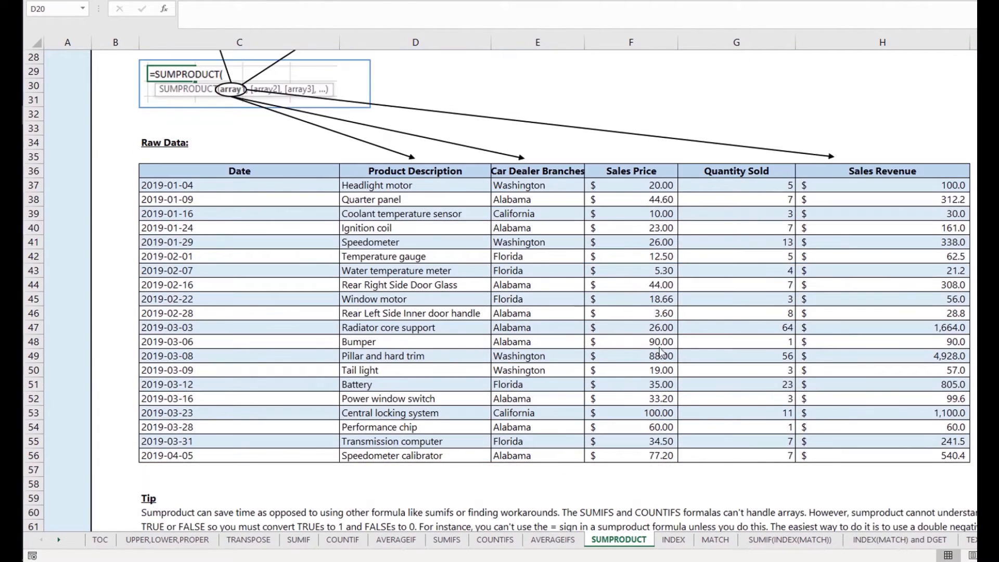
scroll(570, 324, up, 1)
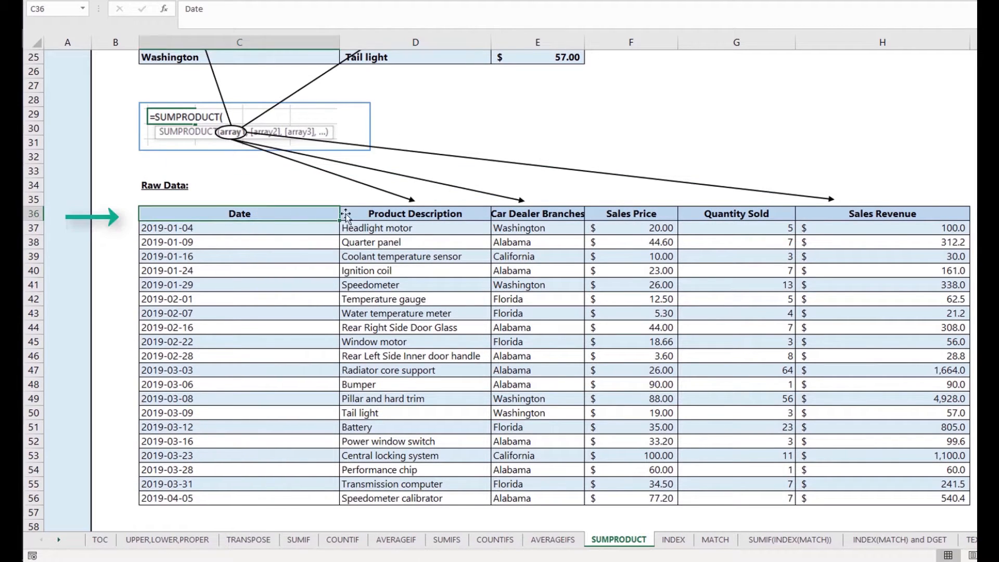
click(388, 213)
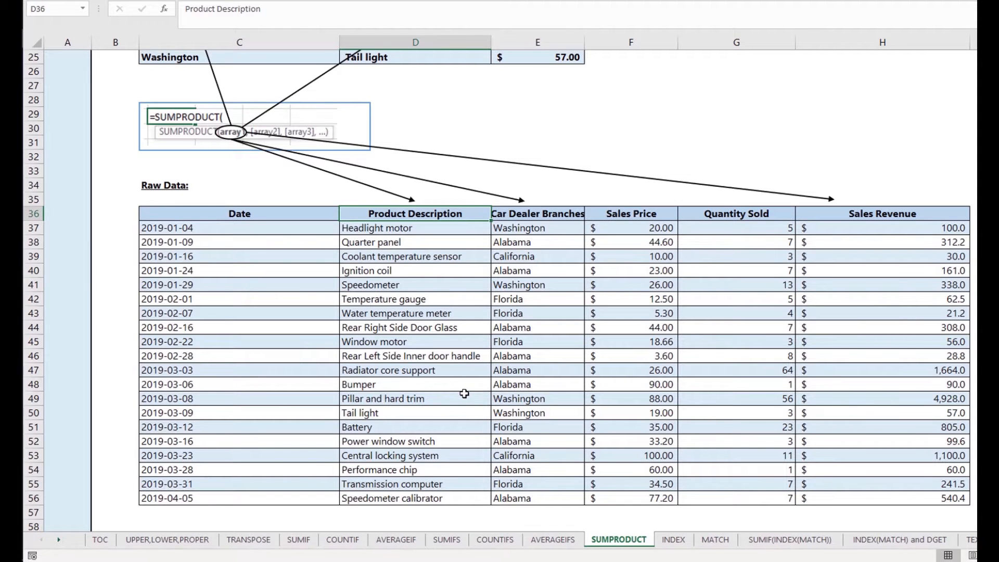
- Examine the branch and product description pairs in Example #1's solution table, rows 22 to 25
scroll(464, 394, up, 3)
scroll(462, 394, up, 1)
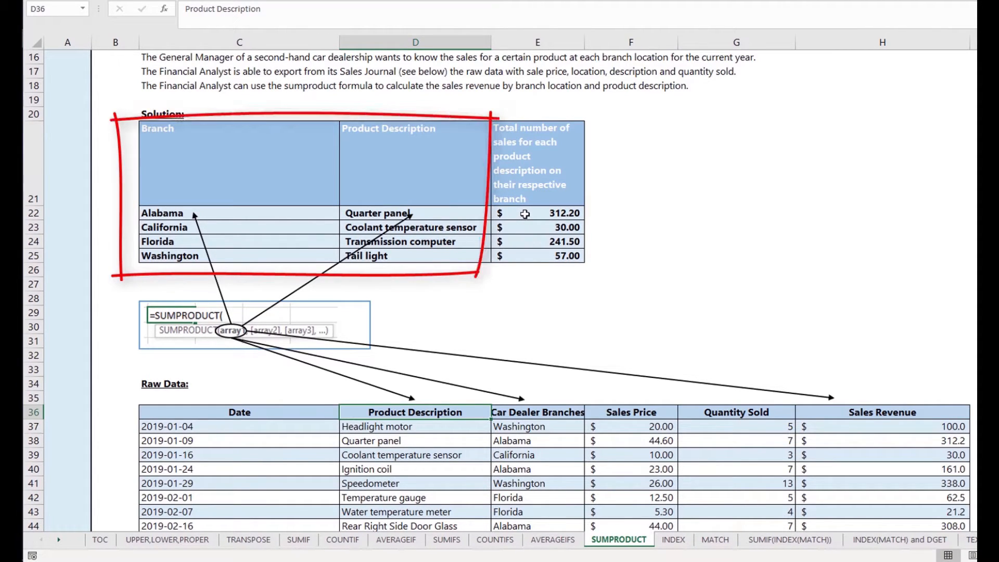
click(284, 187)
drag(327, 186, 372, 185)
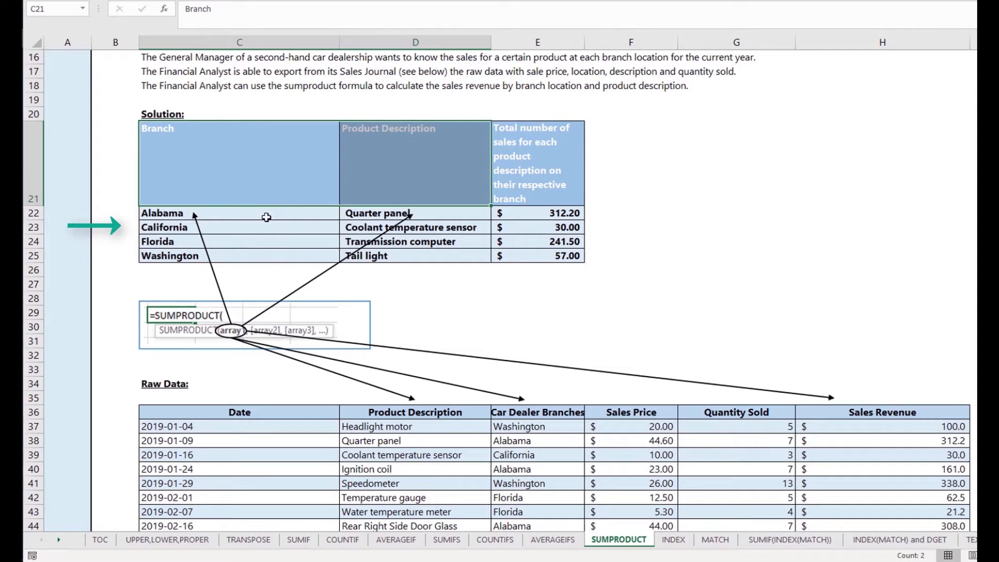
click(360, 214)
click(320, 215)
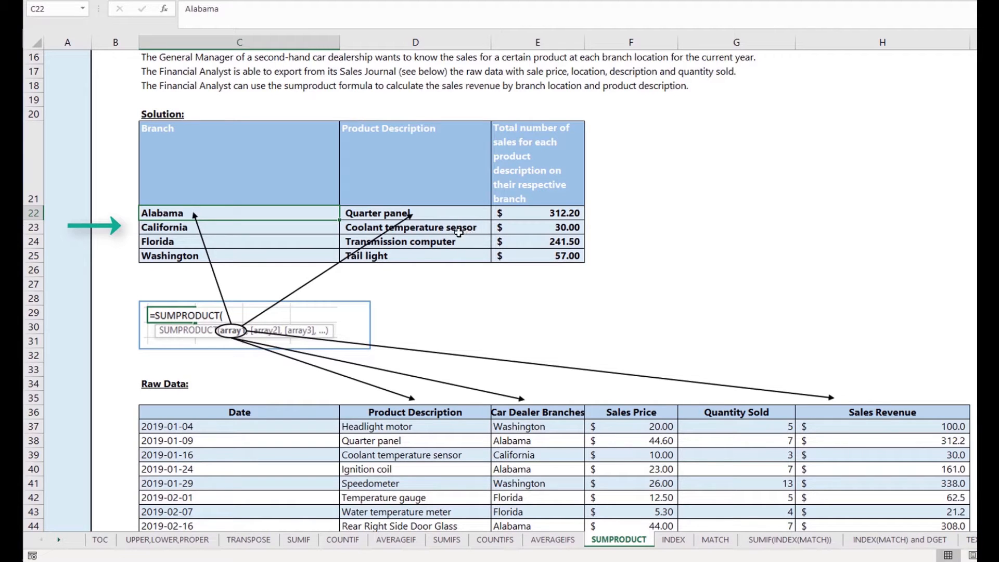
click(429, 228)
click(294, 225)
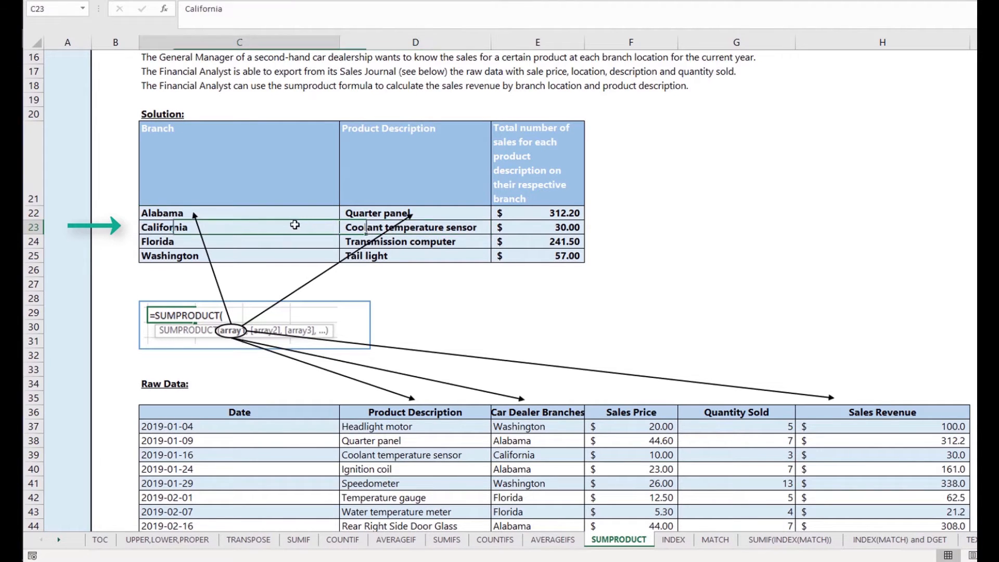
click(413, 243)
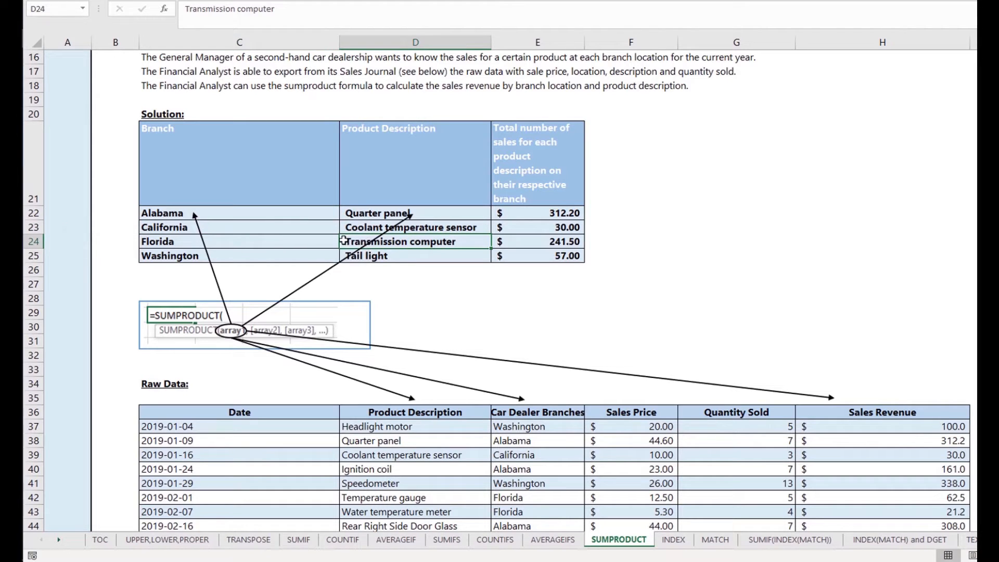
click(426, 254)
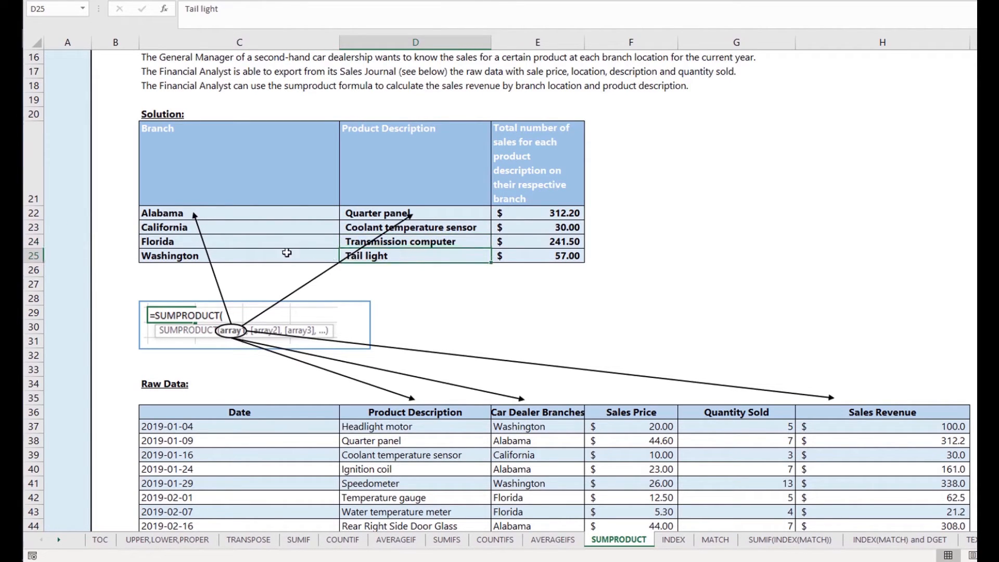
click(239, 255)
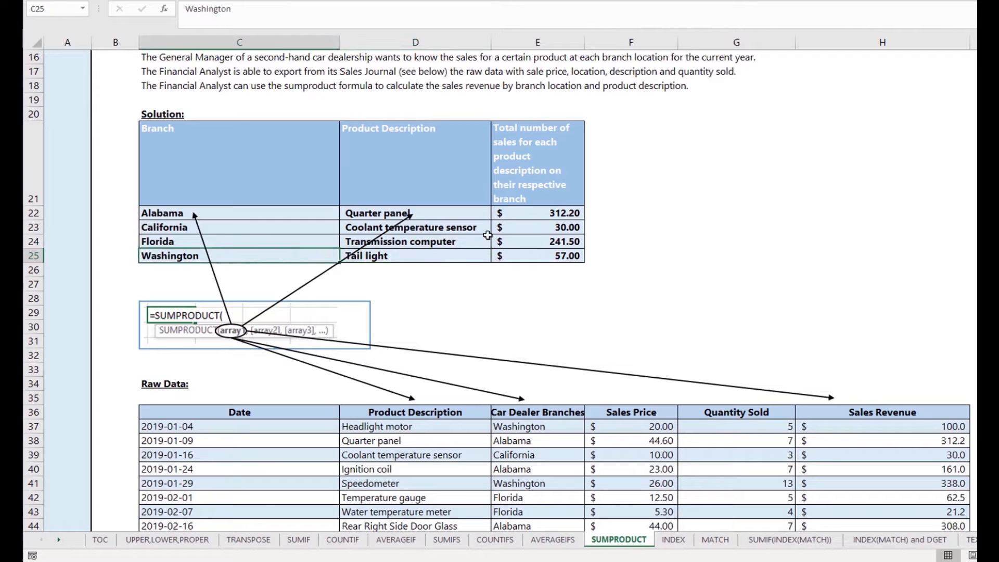
- Inspect the SUMPRODUCT formula in E22 for Alabama's quarter panel and the ranges it references
double_click(523, 214)
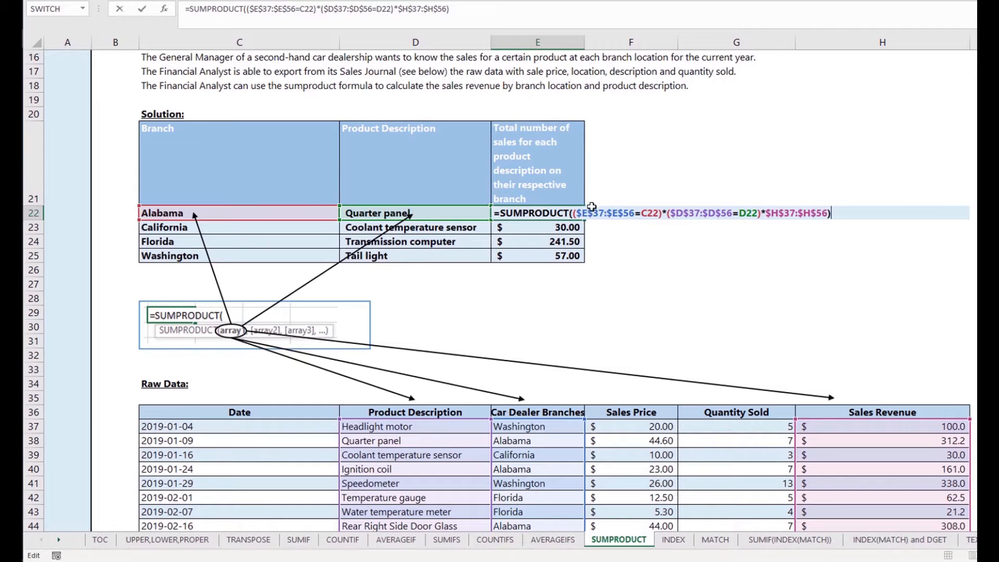
click(612, 214)
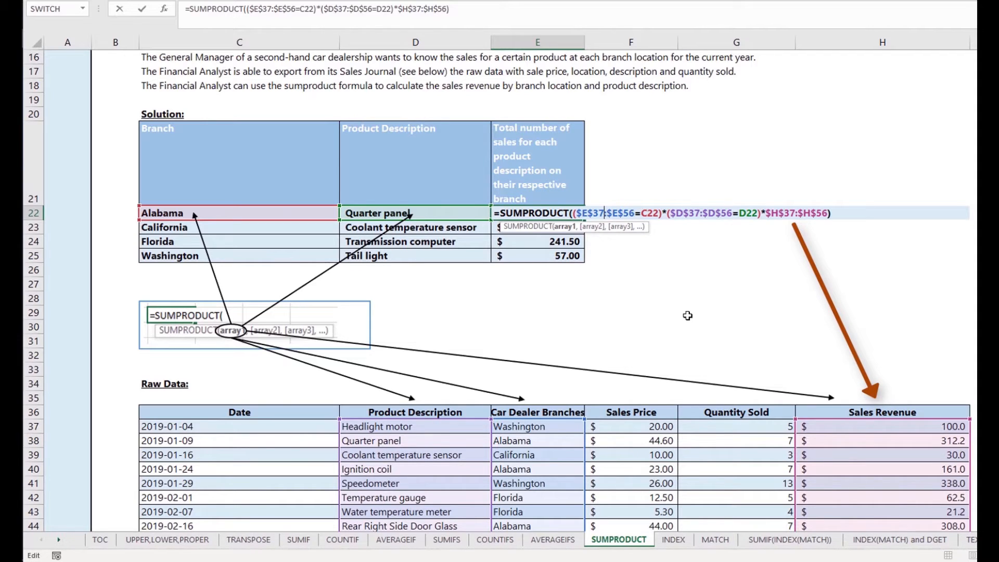
key(ctrl+Return)
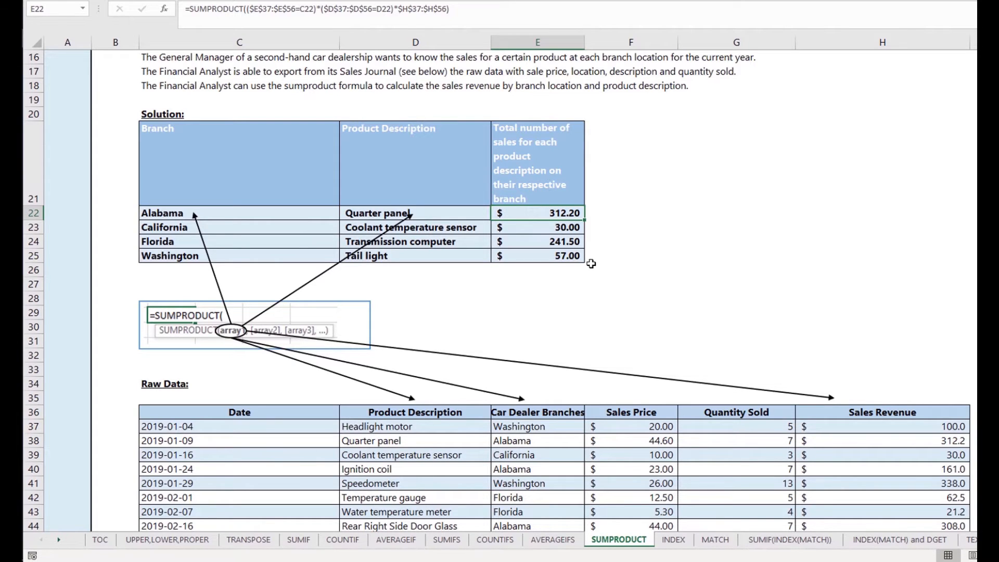
- Check the SUMPRODUCT formulas for the other branches in E23 and E25, including the cells E25 references
click(577, 255)
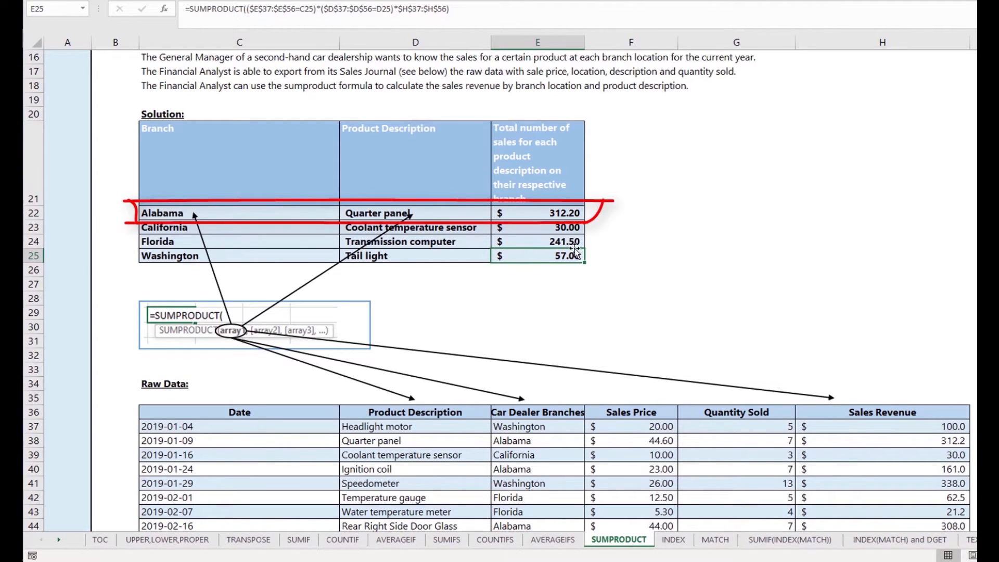
click(565, 228)
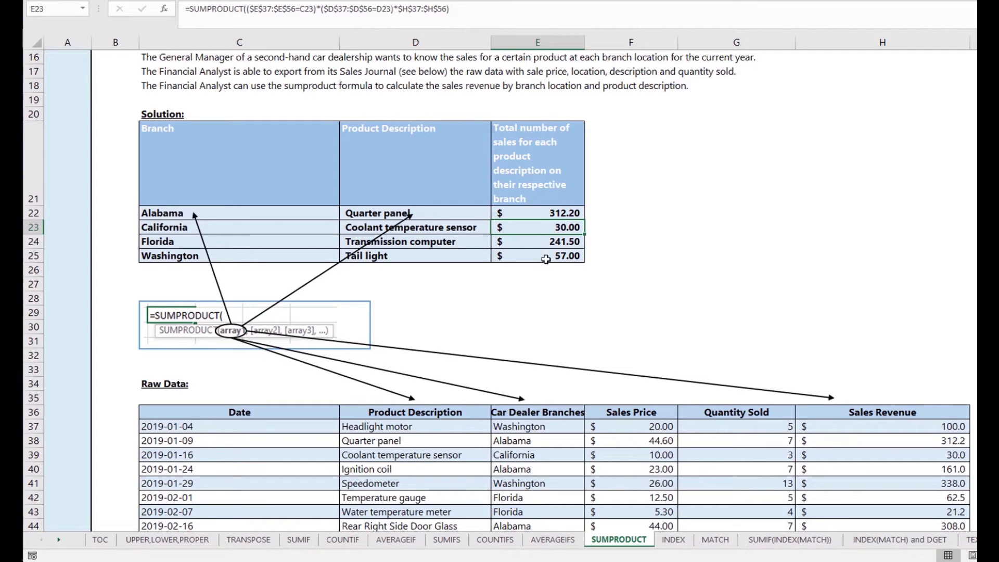
click(511, 255)
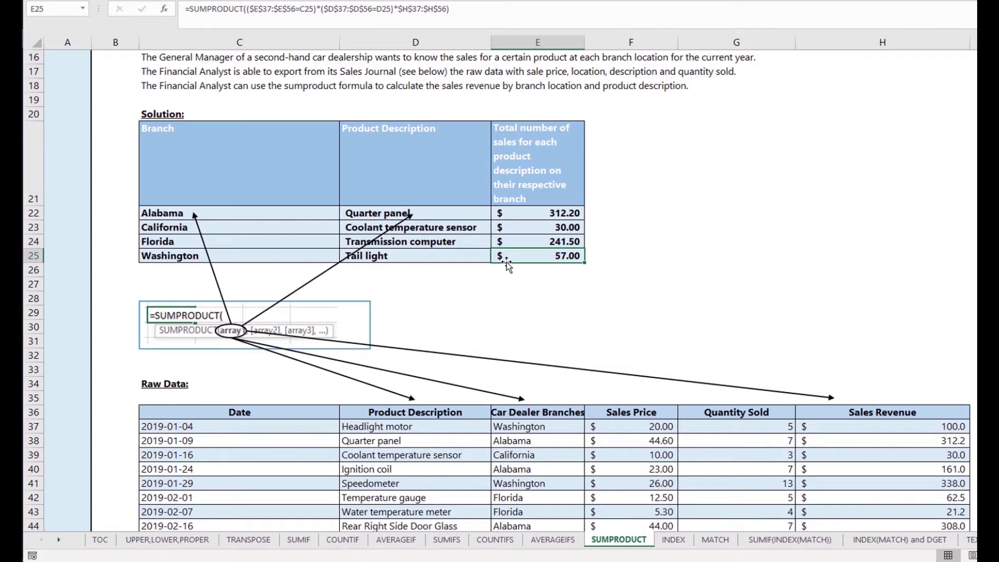
double_click(508, 265)
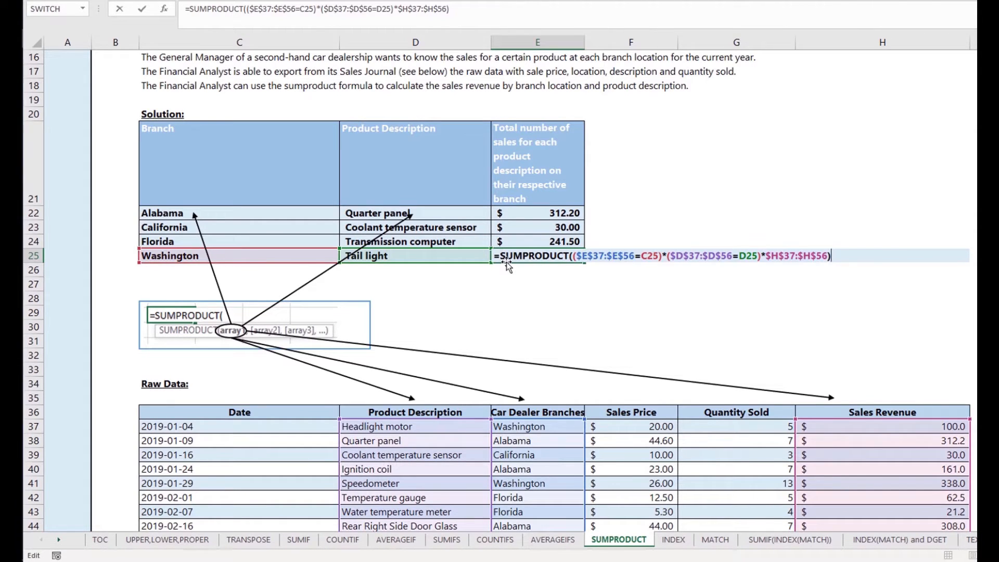
key(Escape)
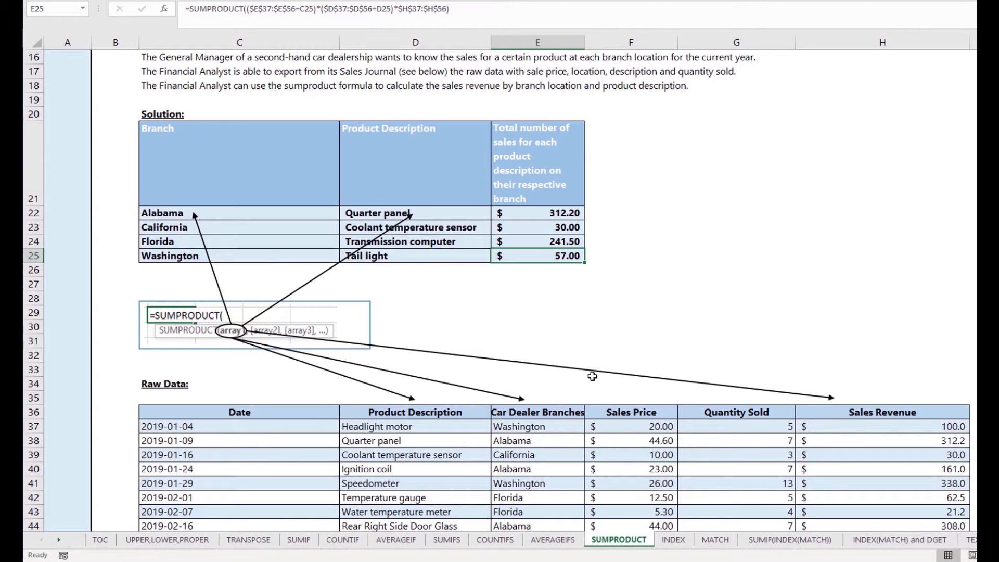
key(F2)
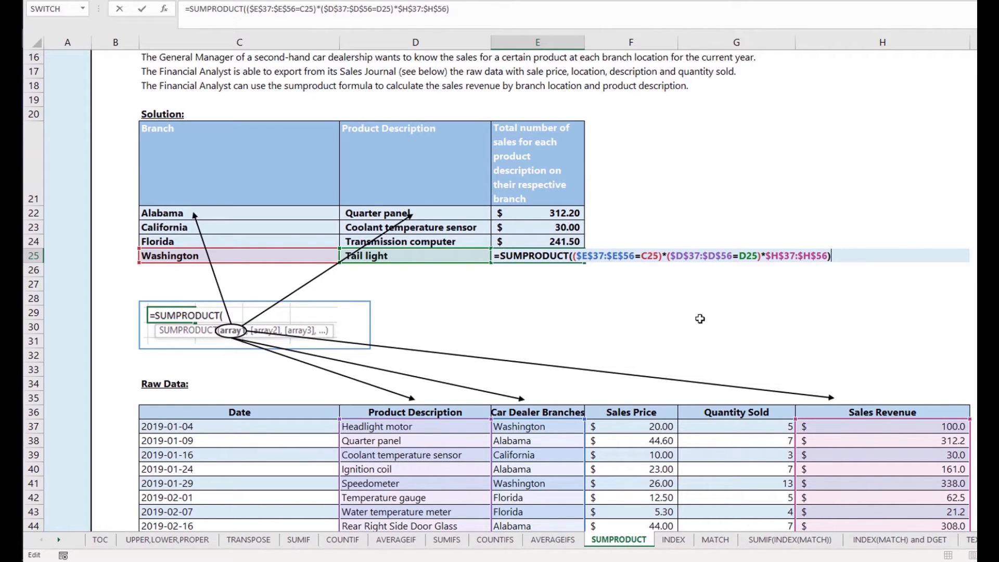
key(ctrl+Return)
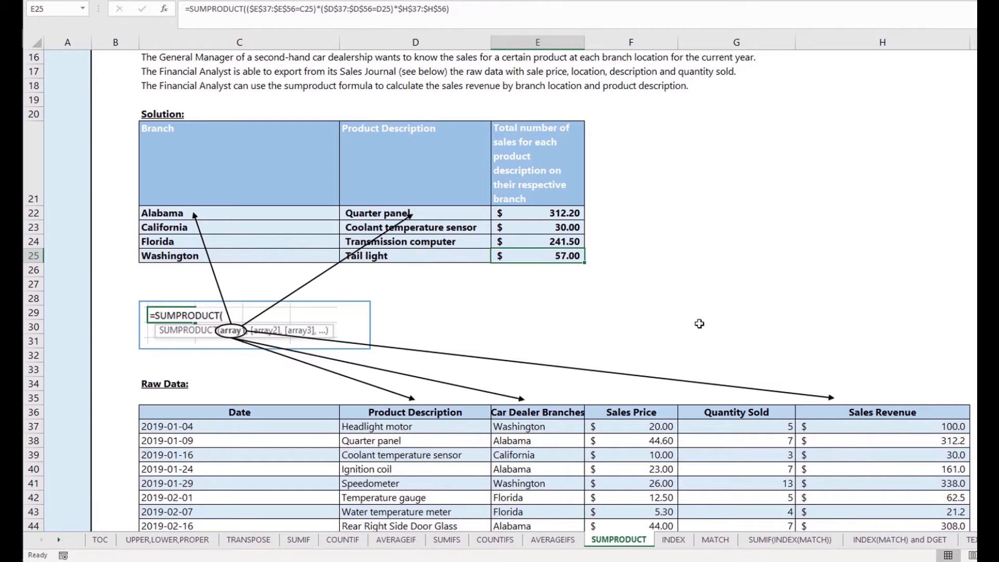
- Read the Example #2 scenario and compare its solution table with the one in Example #1
click(264, 167)
scroll(263, 301, down, 11)
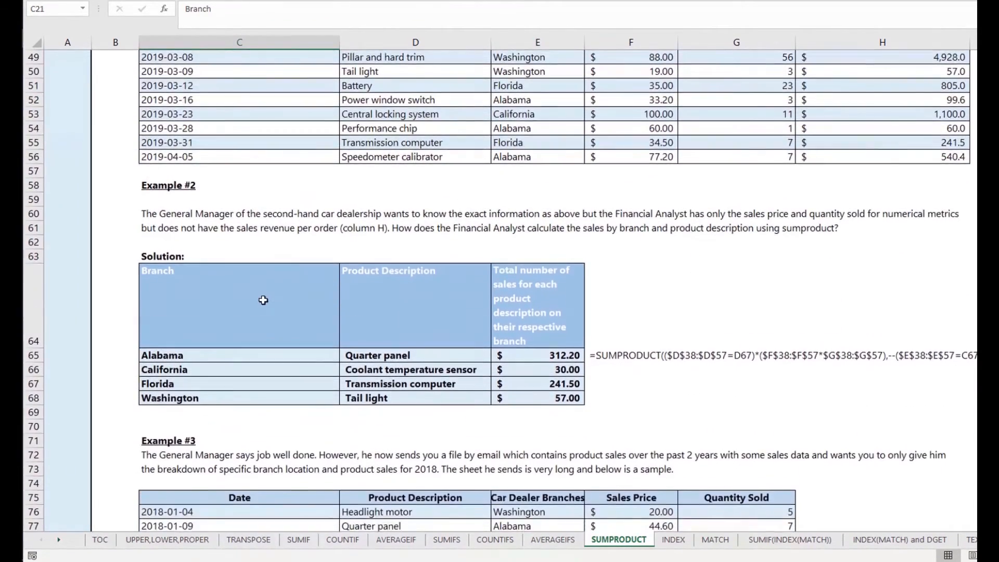
scroll(264, 300, down, 2)
scroll(269, 315, down, 1)
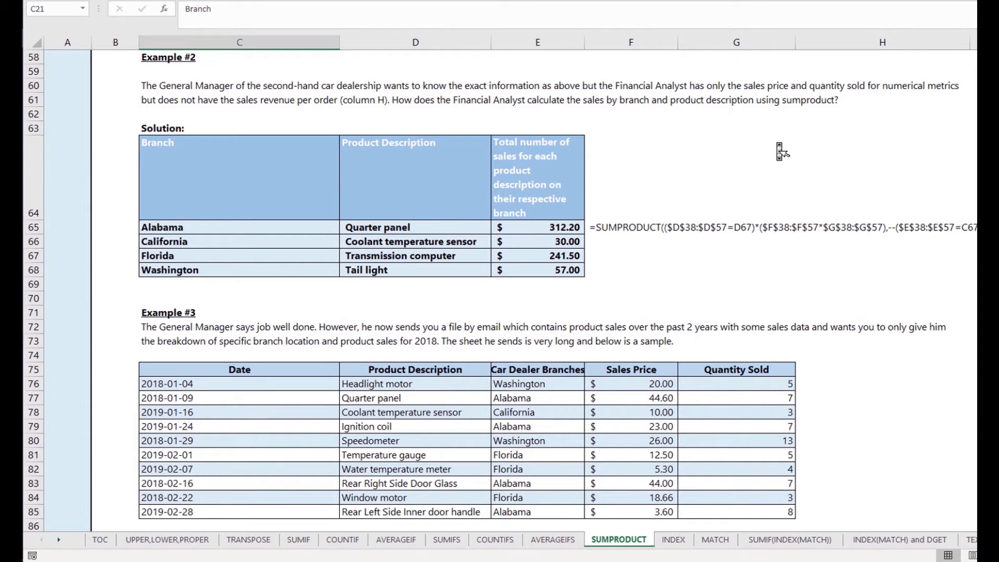
scroll(779, 146, up, 14)
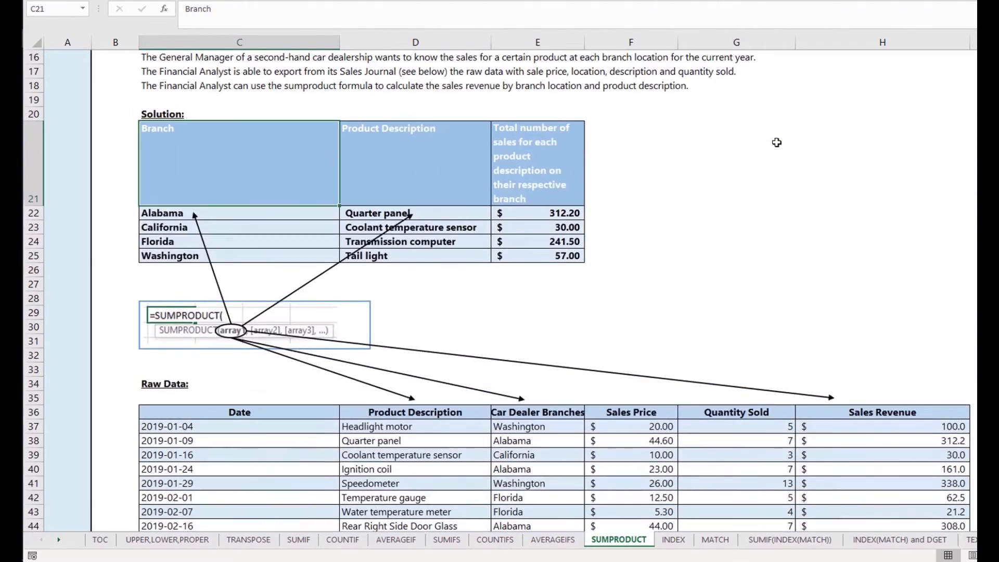
scroll(776, 143, down, 8)
scroll(777, 142, down, 3)
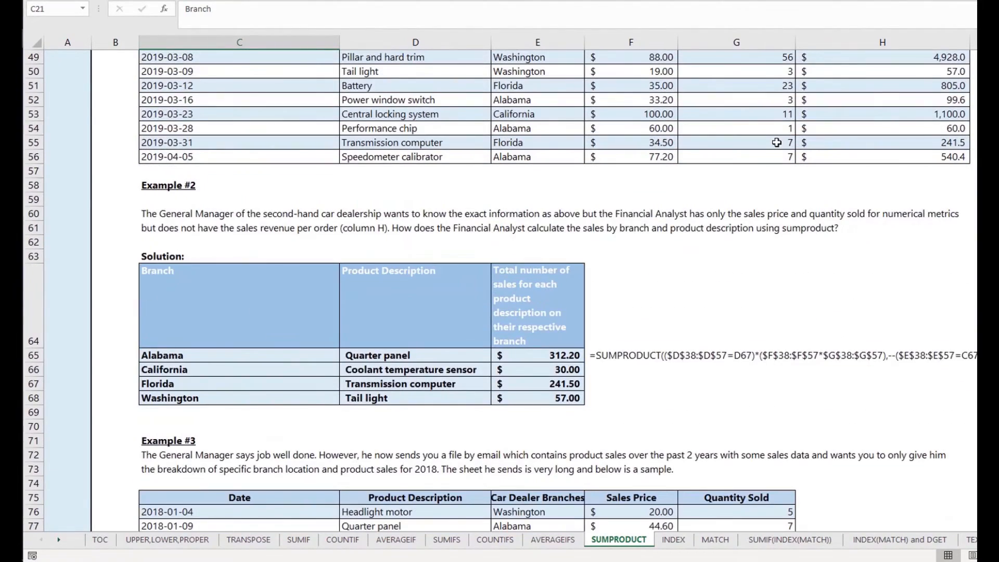
scroll(777, 143, down, 2)
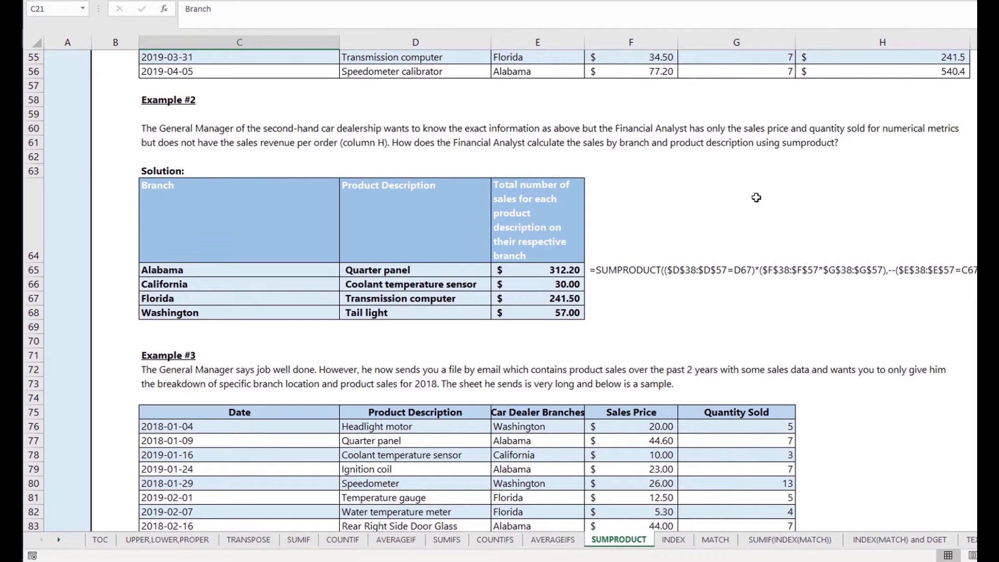
- Replace the formula note in F65 with E65's formula as text: =SUMPRODUCT(($D$37:$D$56=D65)*($E$37:$E$56=C65)*($F$37:$F$56*$G$37:$G$56))
click(550, 272)
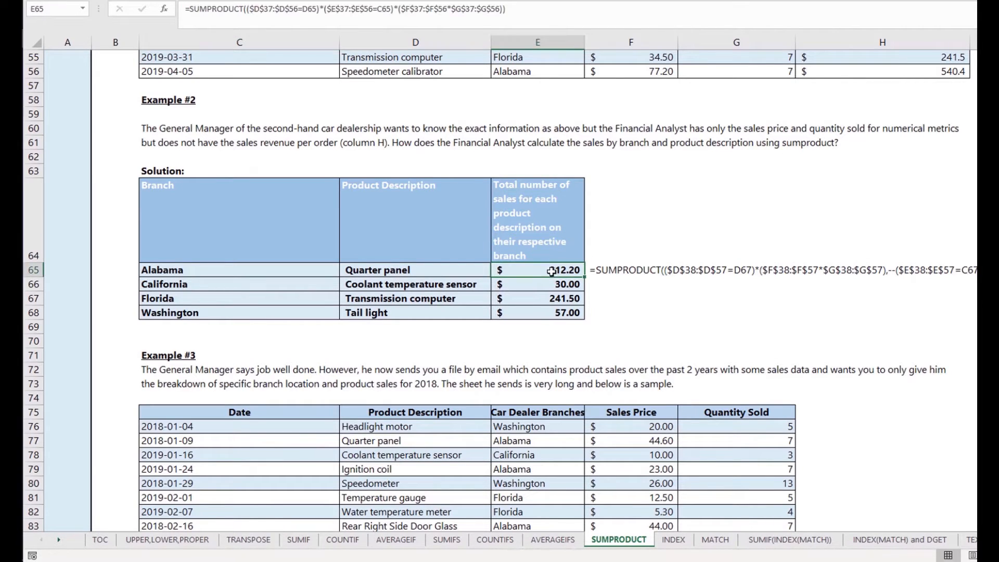
key(F2)
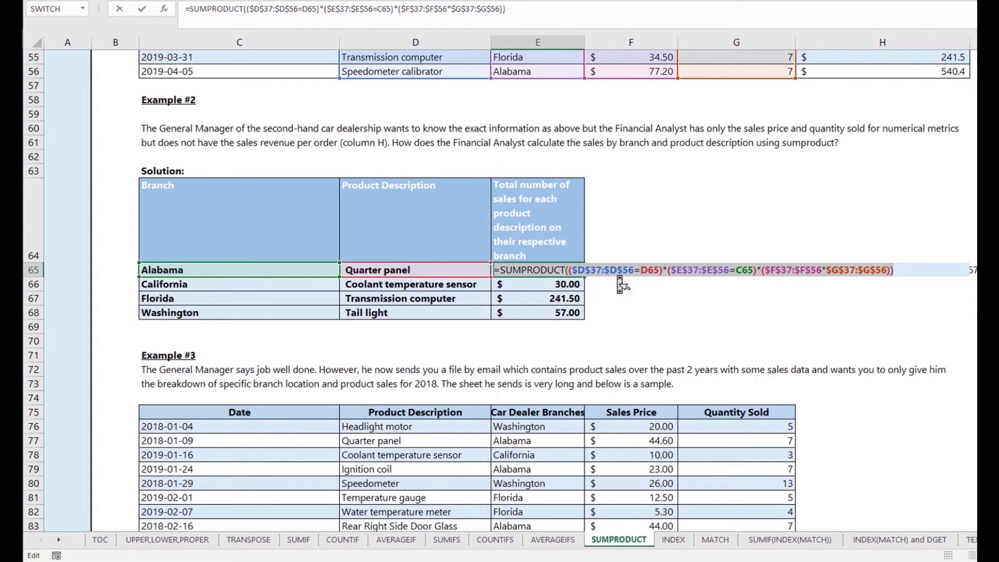
key(Escape)
click(607, 268)
key(F2)
key(shift+Home)
text(')
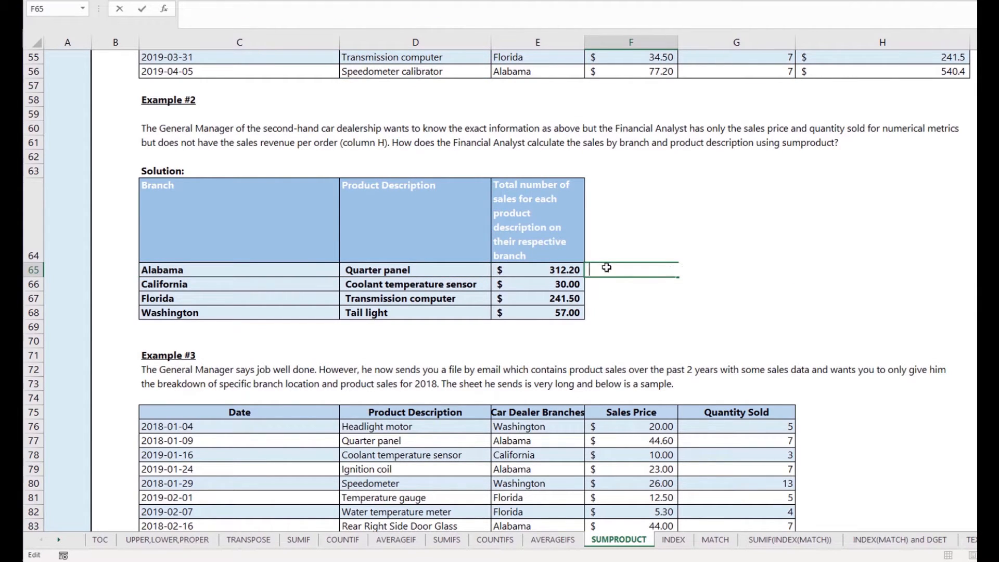
text(=SUMPRODUCT(($D$37:$D$56=D65)*($E$37:$E$56=C65)*($F$37:$F$56*$G$37:$G$56)))
key(Return)
- Inspect the Example #2 SUMPRODUCT formula in E65 against the Sales Price and Quantity Sold ranges in the raw data
click(554, 274)
key(F2)
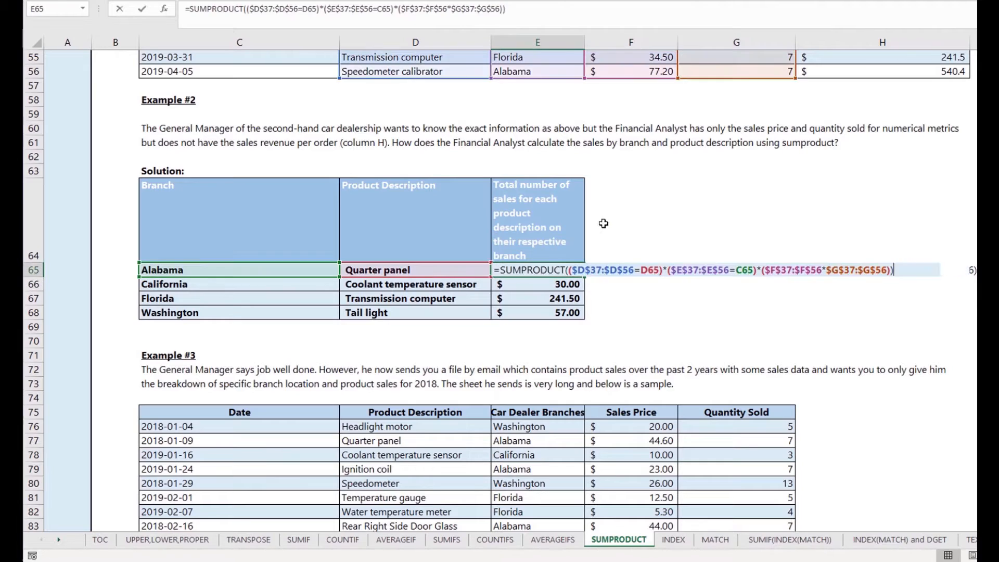
scroll(612, 218, up, 1)
scroll(625, 229, up, 1)
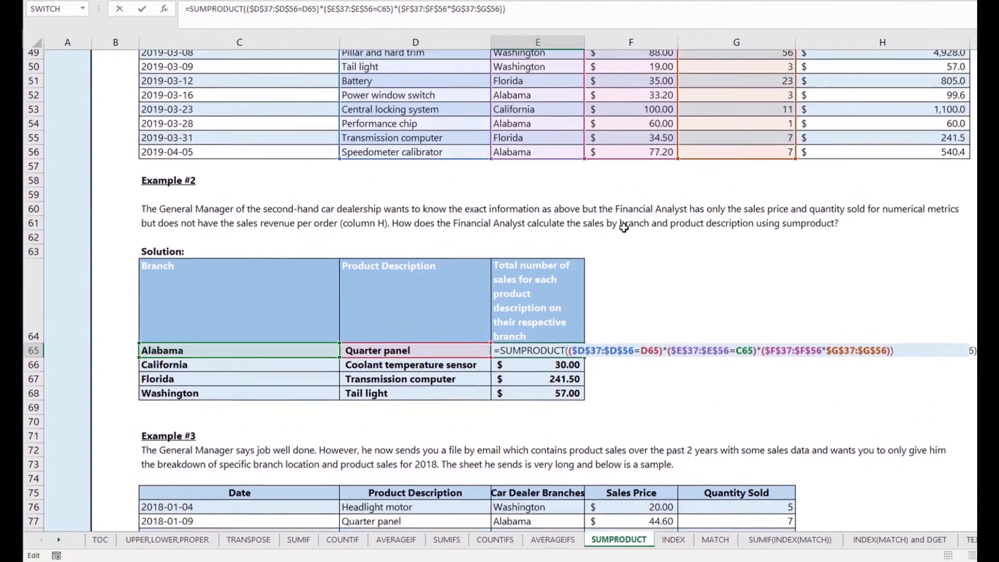
scroll(663, 253, up, 7)
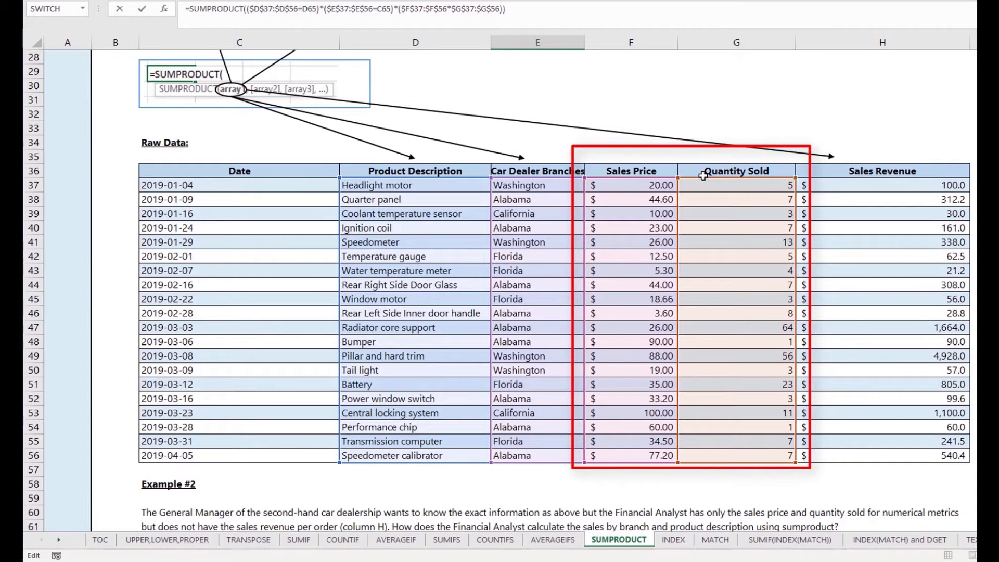
scroll(707, 182, down, 3)
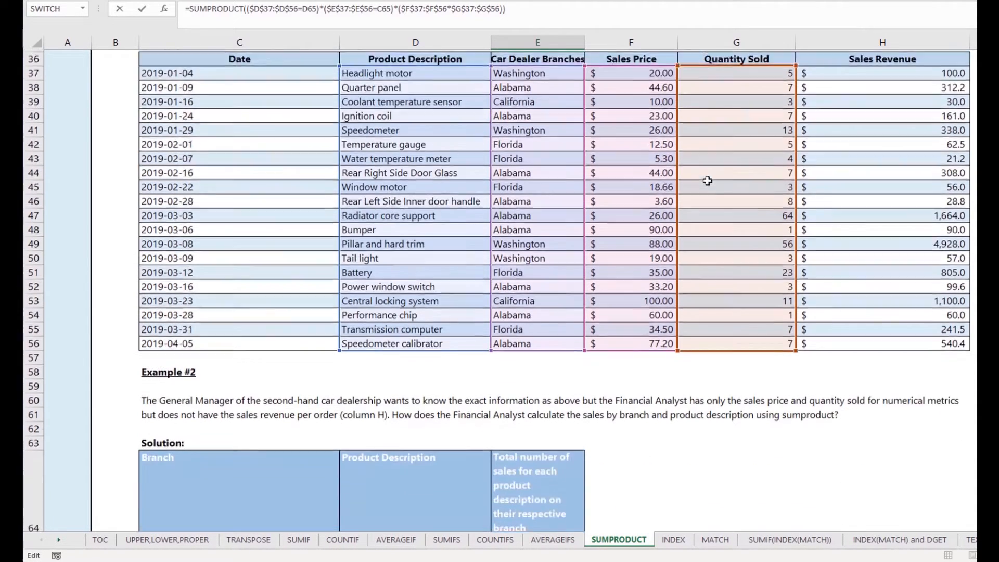
scroll(708, 186, down, 2)
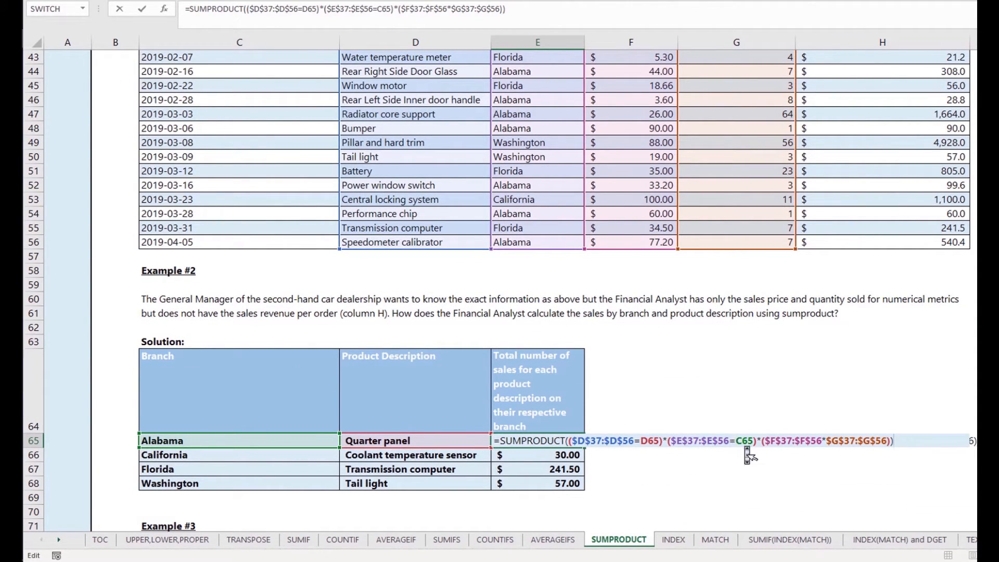
- Reopen the formula in E65 and trace its product, branch, price and quantity arrays through rows 37 to 56
click(763, 446)
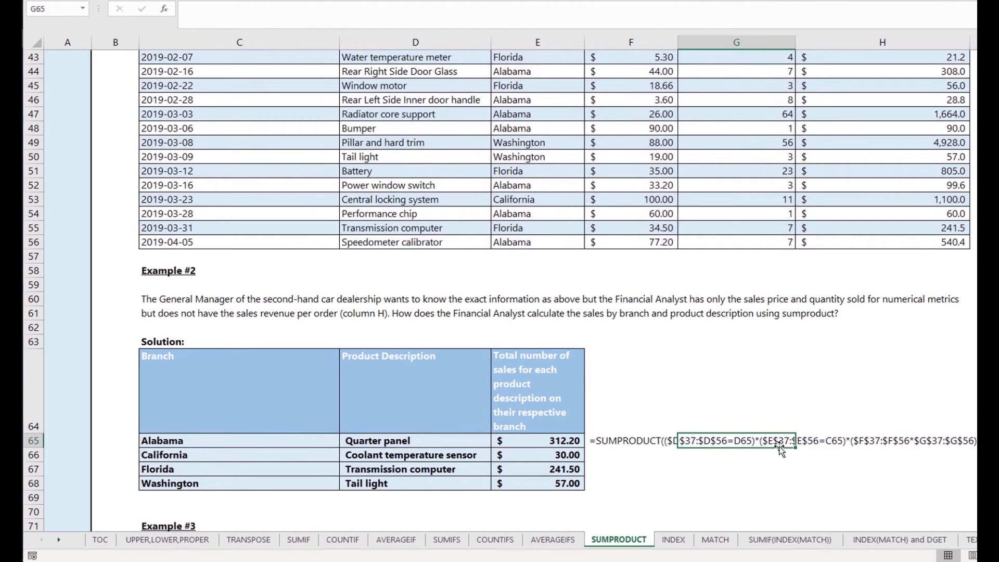
double_click(560, 439)
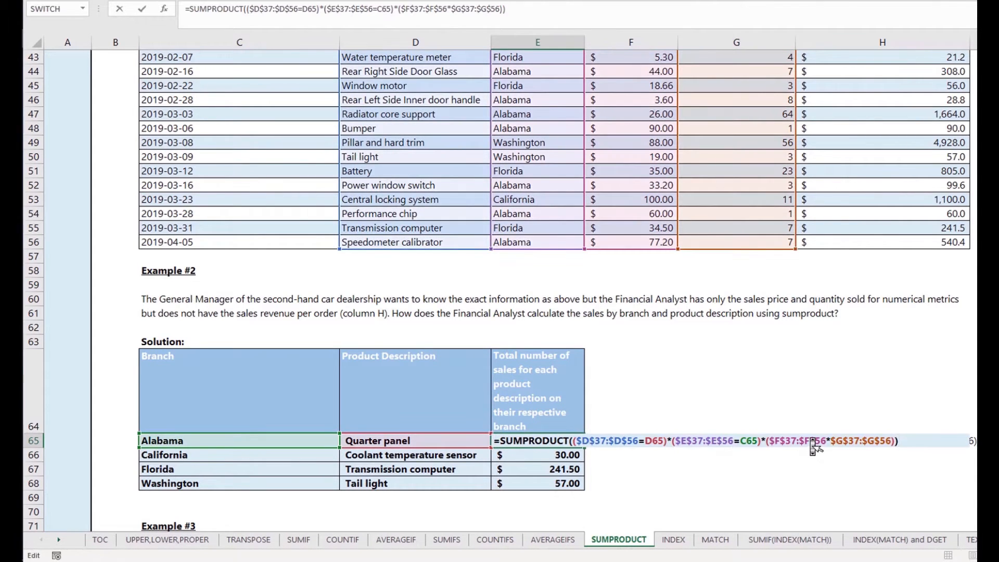
click(812, 443)
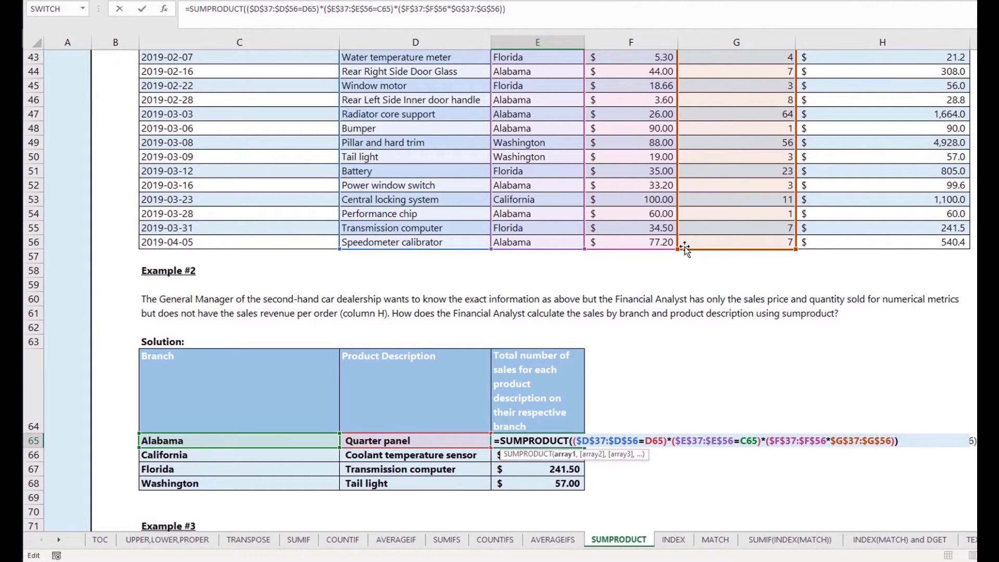
scroll(685, 247, up, 4)
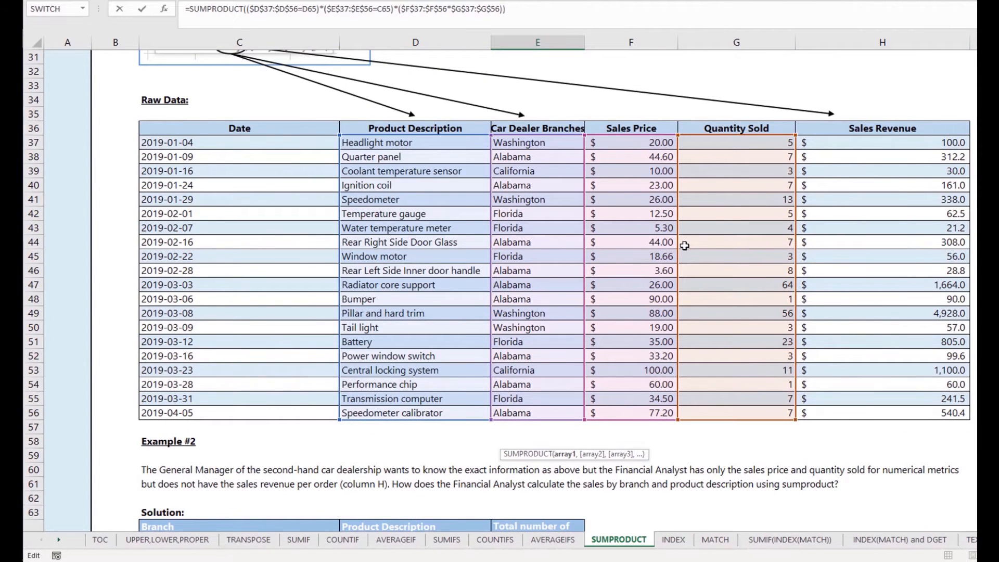
scroll(684, 246, down, 4)
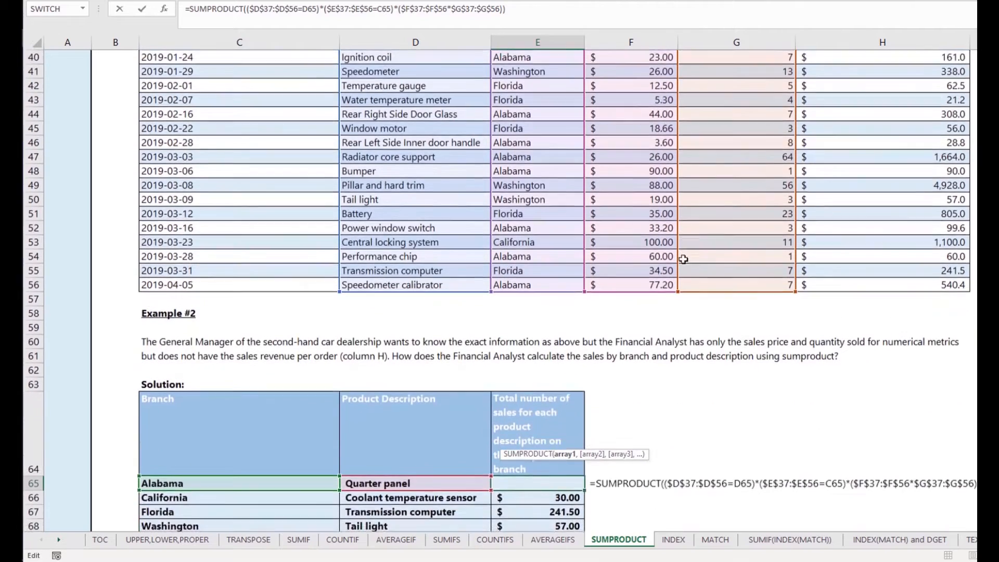
scroll(469, 346, down, 3)
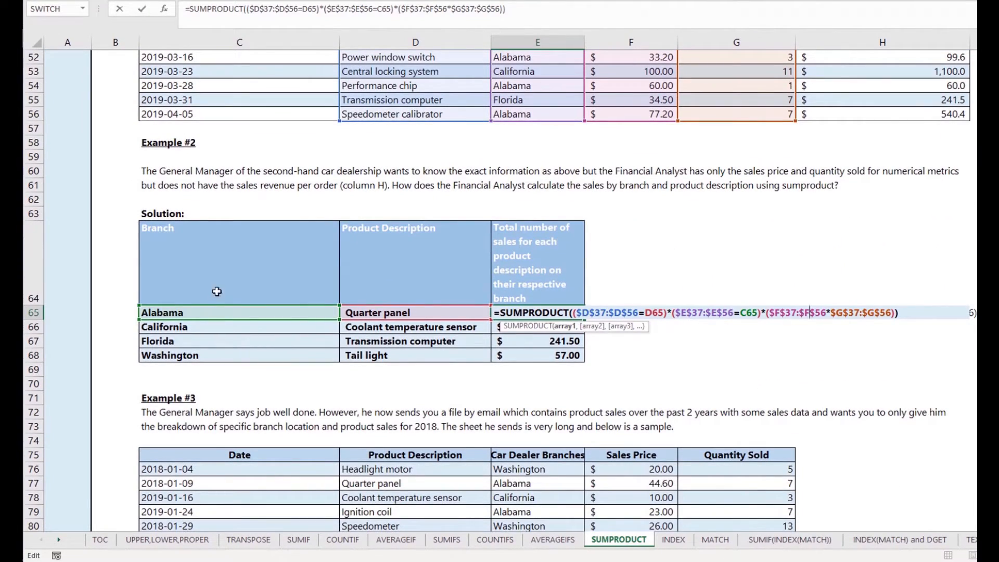
key(Return)
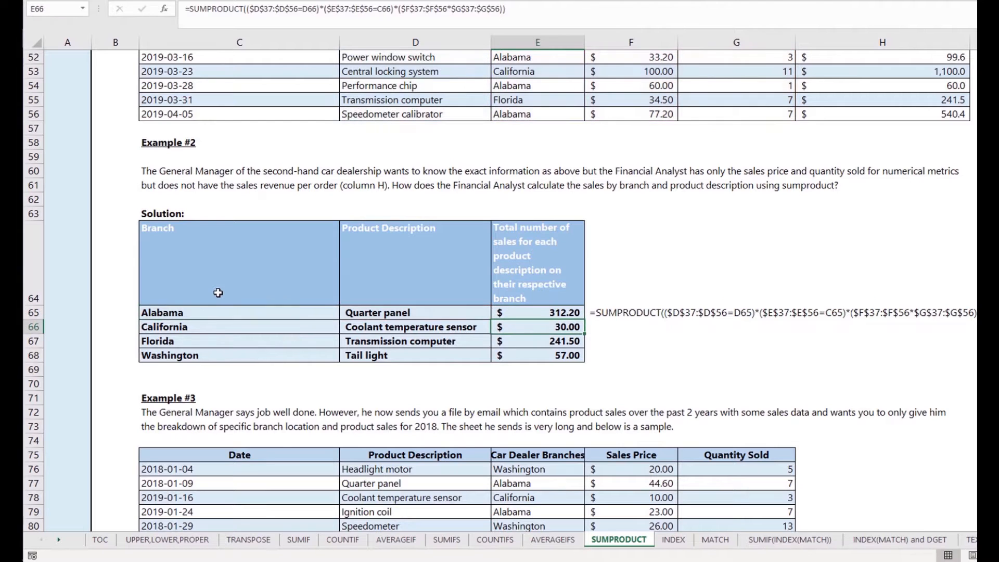
- Check the branch and product description criteria for the Alabama and California rows of the Example #2 solution table
click(206, 317)
click(442, 318)
click(433, 331)
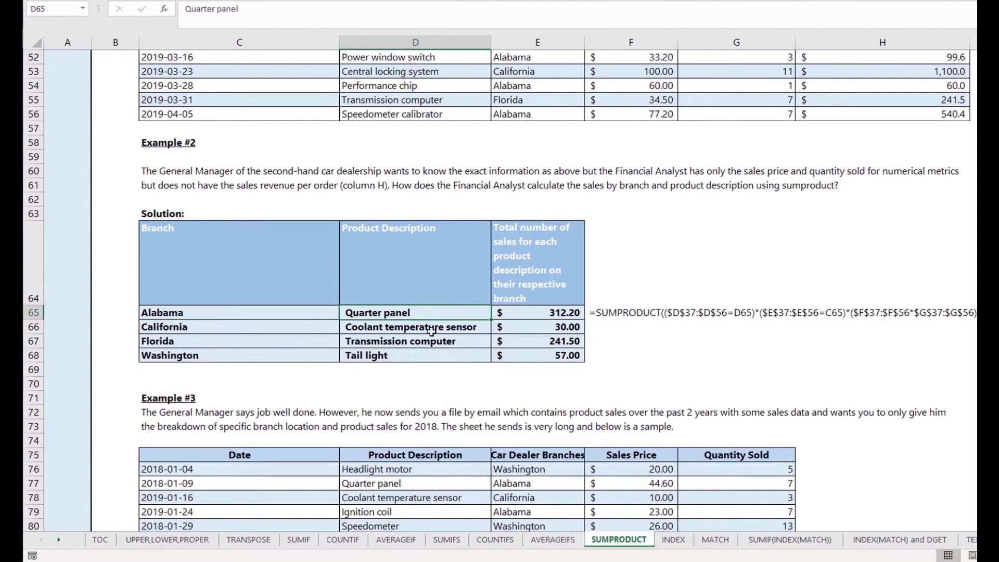
- Read the Example #3 scenario and its solution note on using SUMPRODUCT instead of SUMIFS for 2018 sales
scroll(433, 331, down, 6)
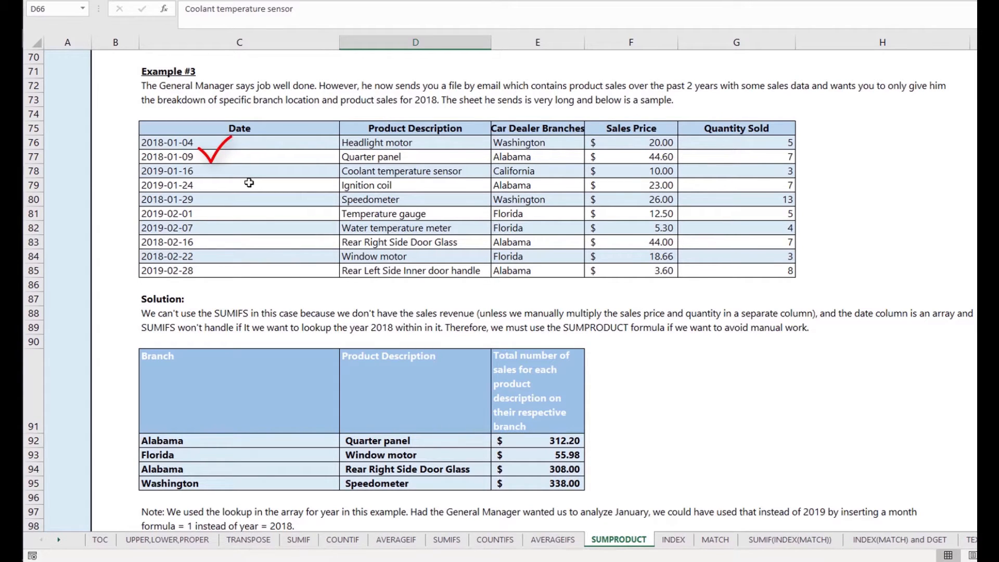
drag(281, 384, 377, 394)
click(322, 423)
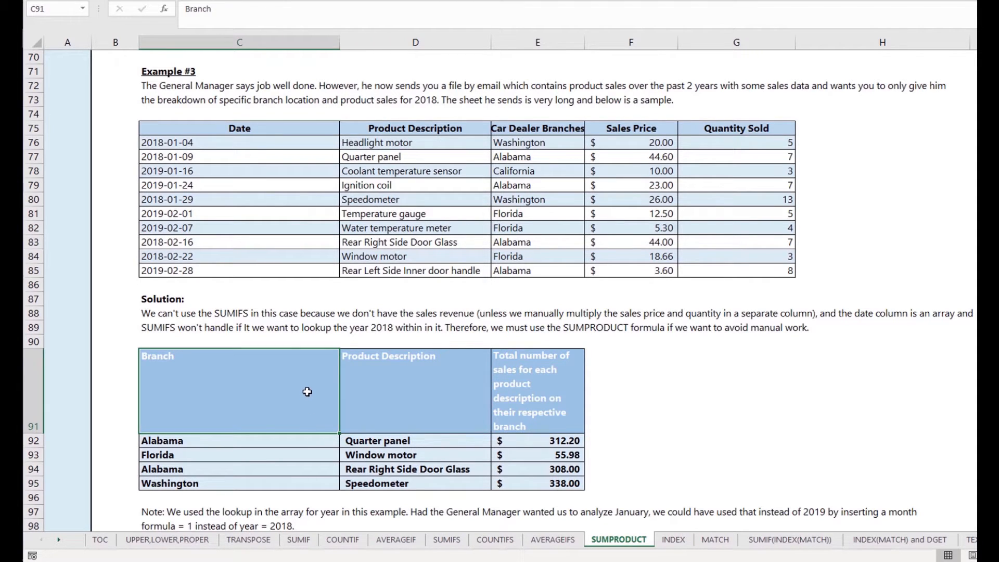
click(248, 313)
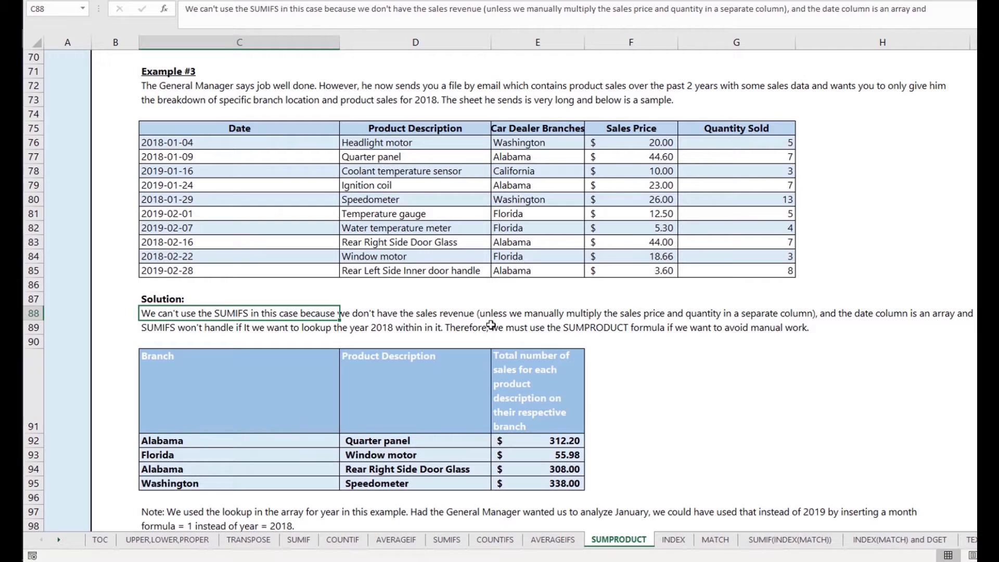
click(465, 314)
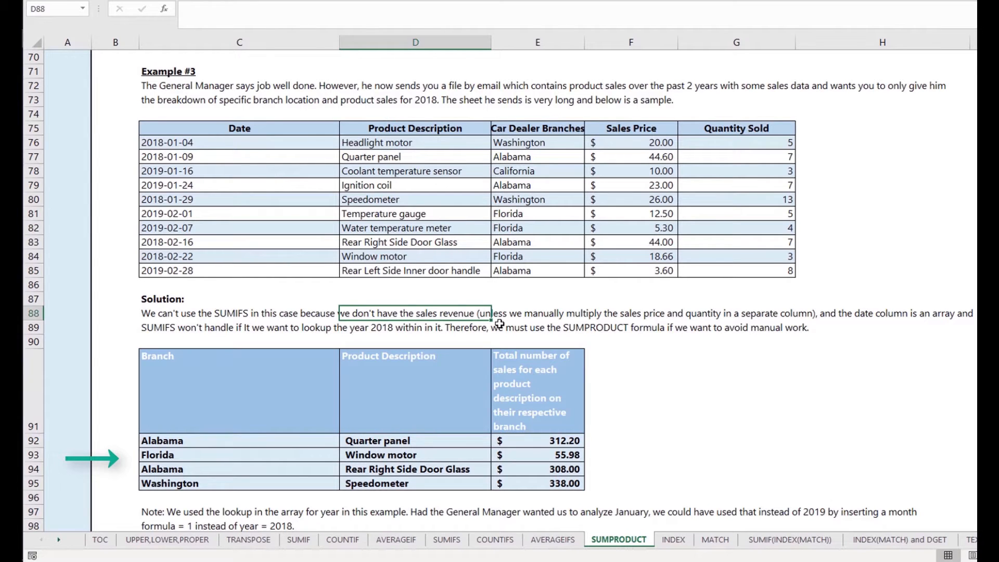
- Inspect the SUMPRODUCT formula in E92 for Alabama's quarter panel, including its YEAR condition for 2018
click(548, 444)
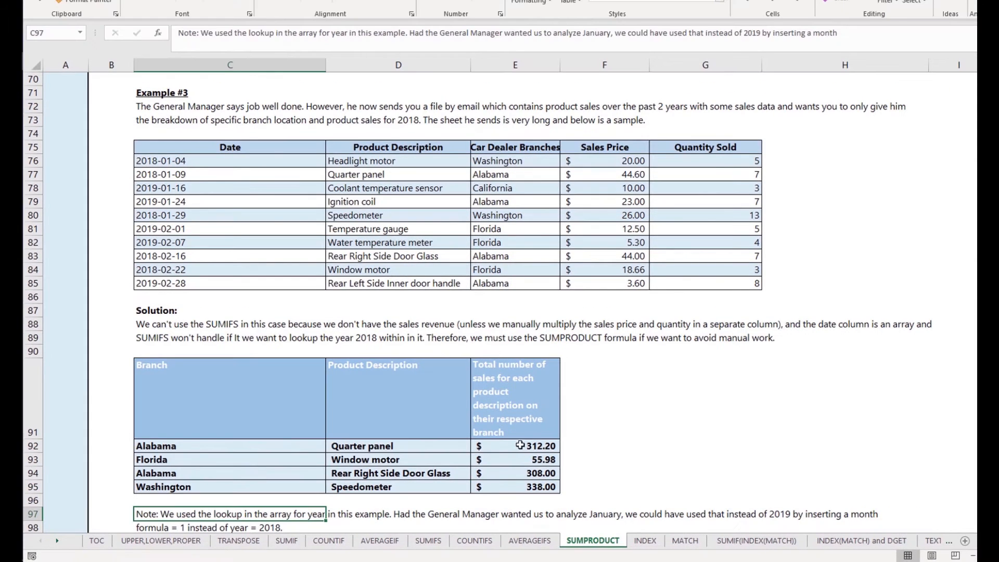
double_click(520, 445)
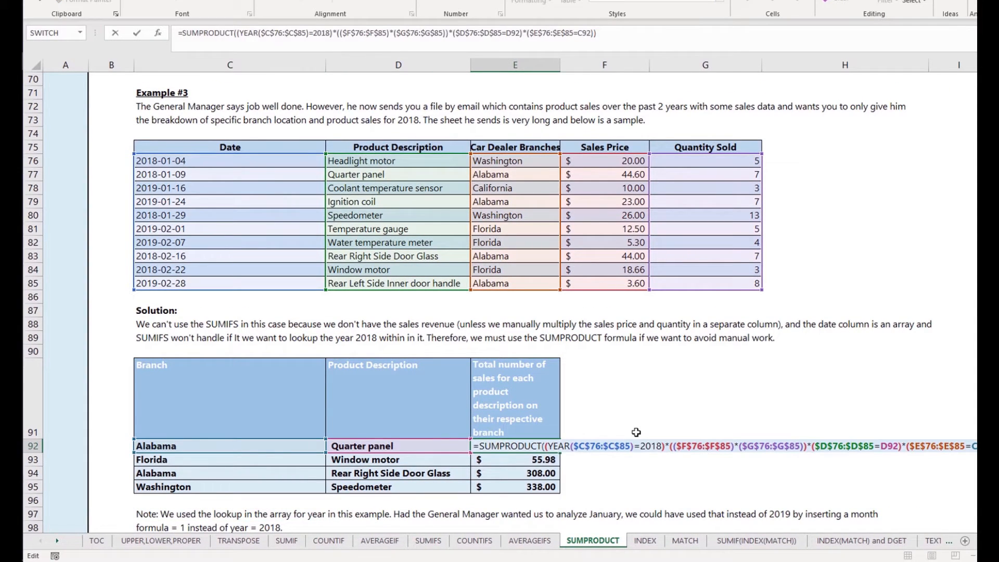
key(Escape)
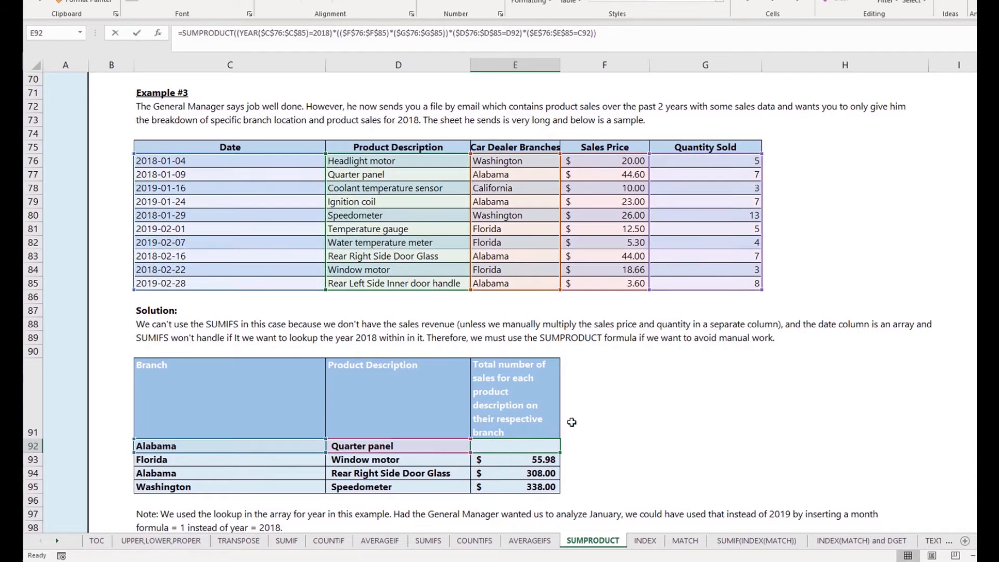
key(F2)
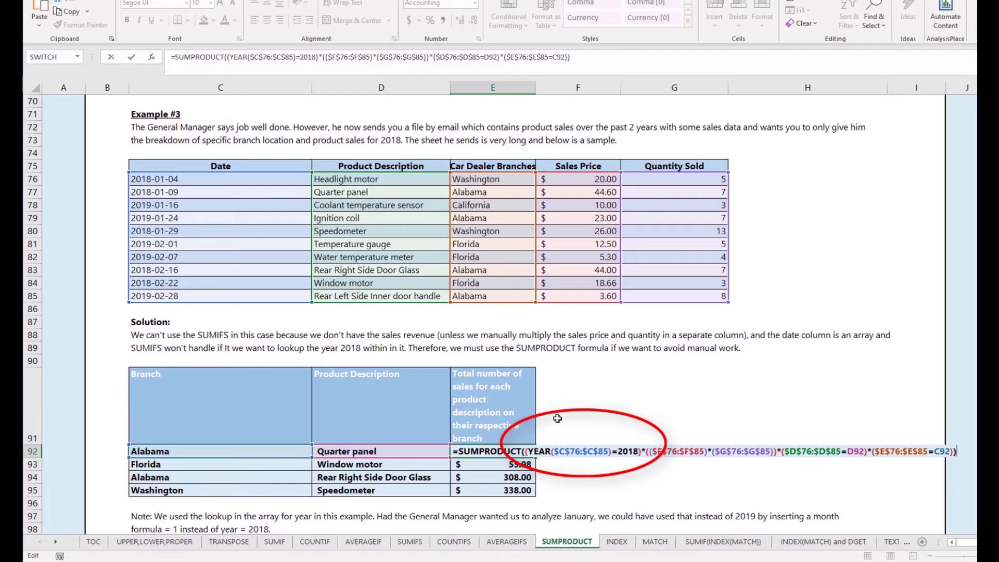
key(Escape)
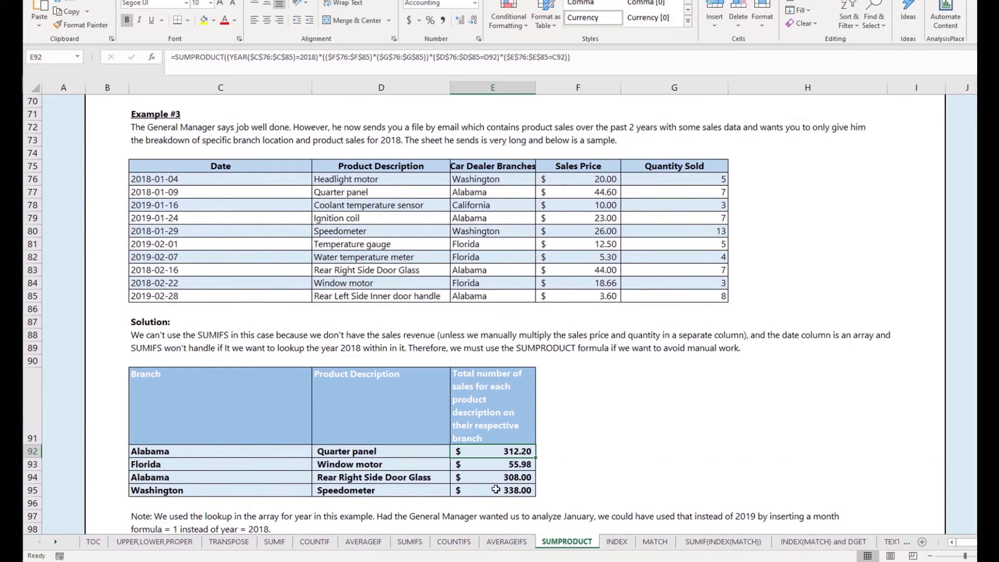
- Review the Example #3 results in E92:E95 and the alternative year and month formulas noted below the table
shift+click(496, 489)
scroll(583, 448, down, 4)
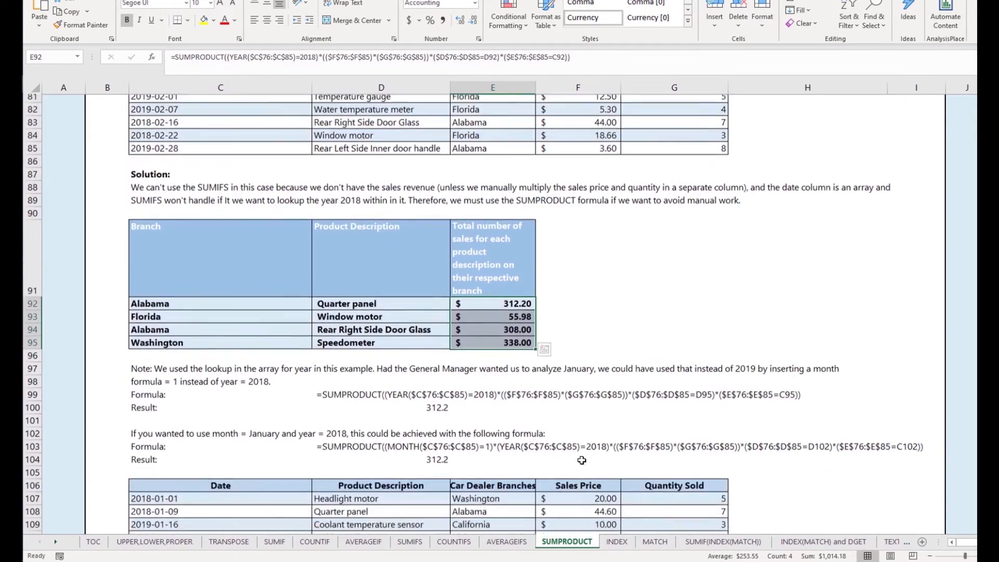
click(584, 404)
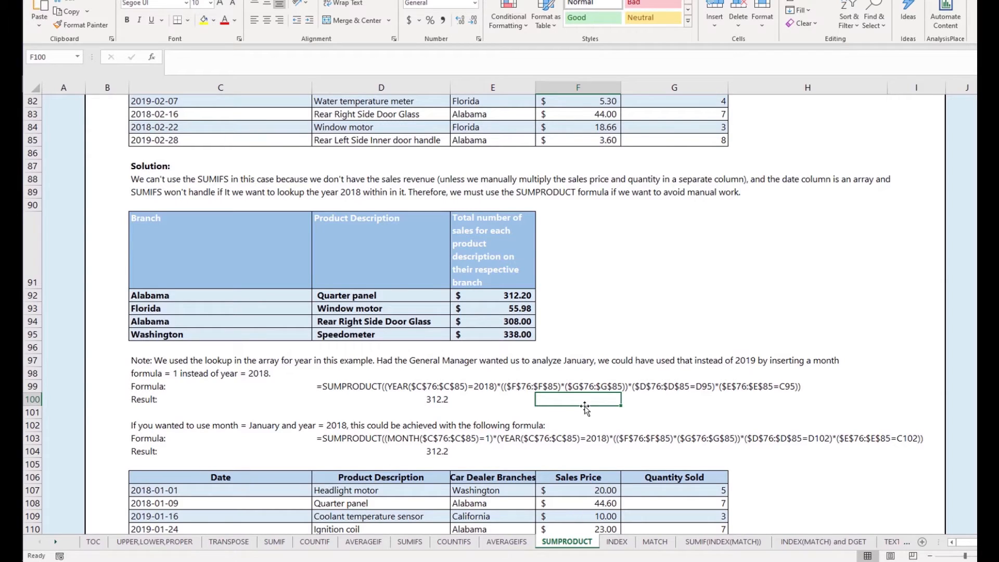
- Read the Example #4 scenario and examine the deal stages in column C and probability weights in D133:D135
scroll(584, 407, down, 8)
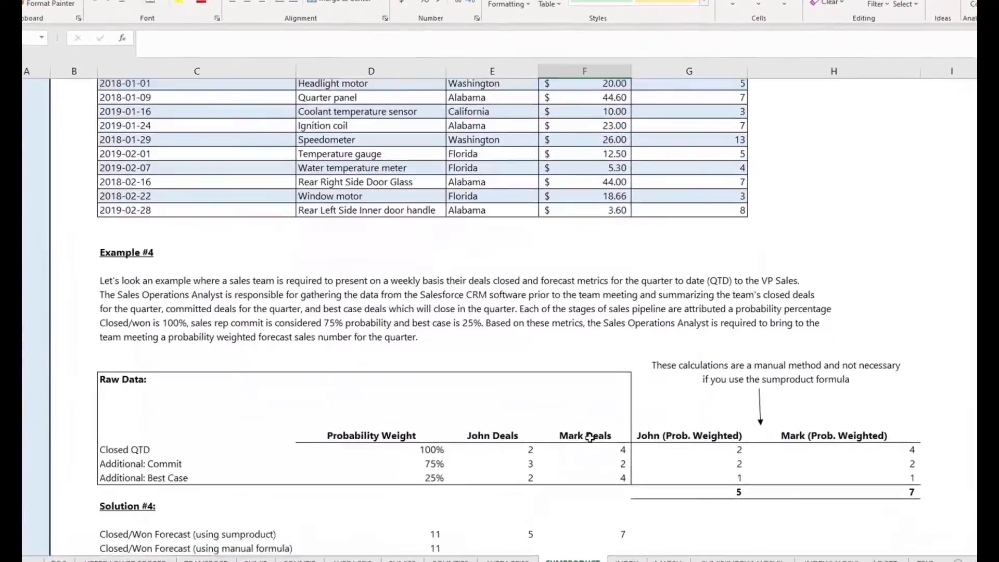
scroll(590, 437, down, 4)
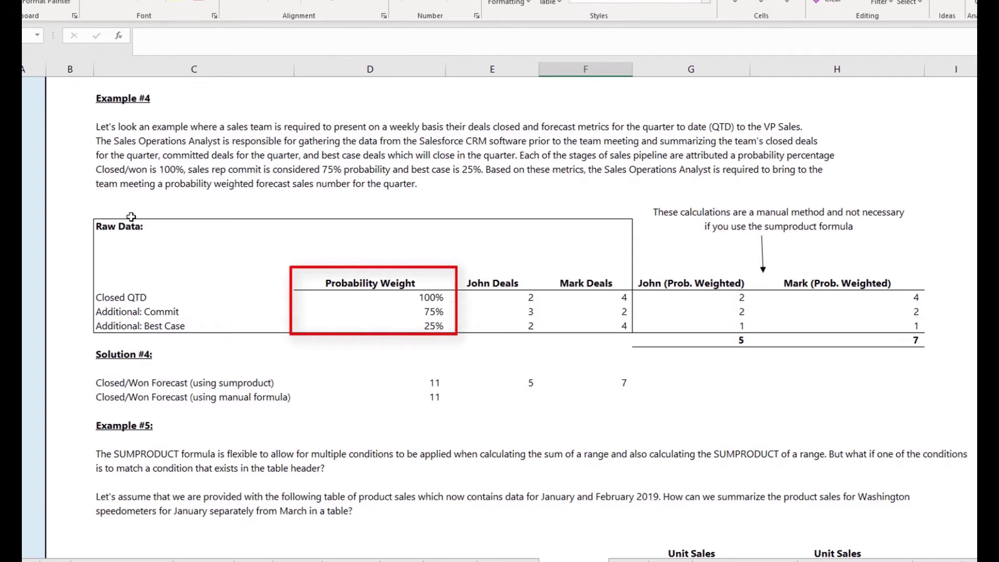
drag(131, 219, 124, 325)
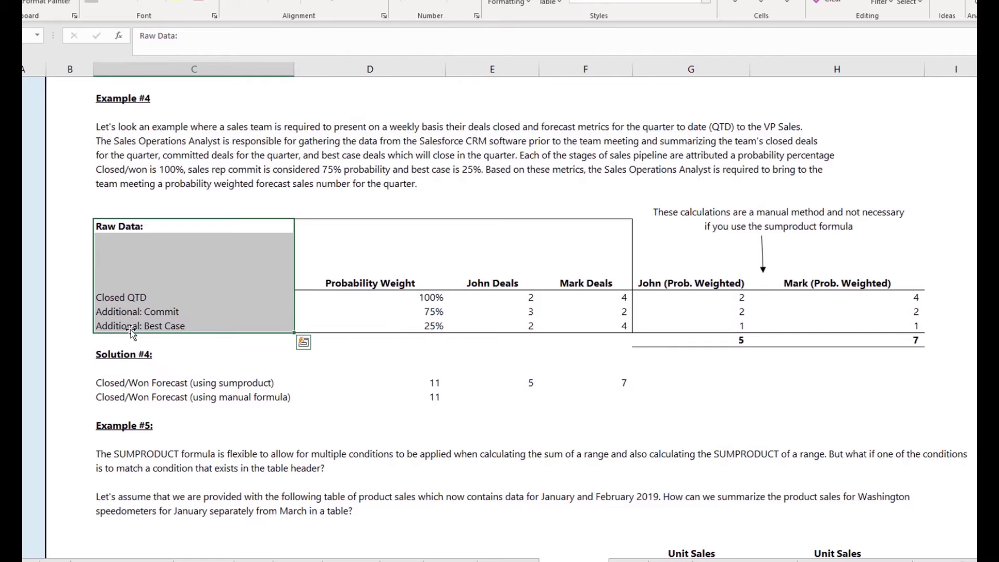
click(321, 293)
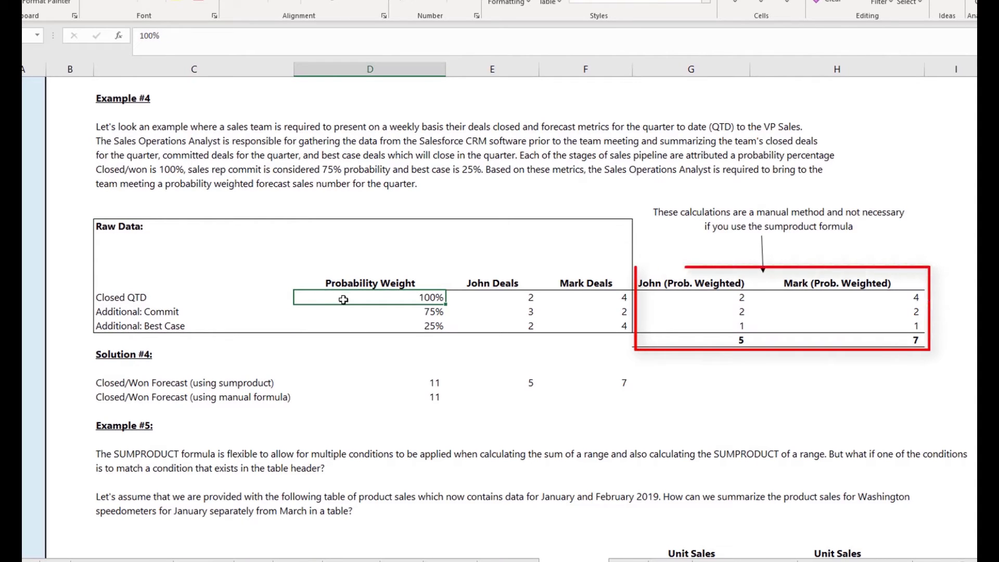
shift+click(355, 317)
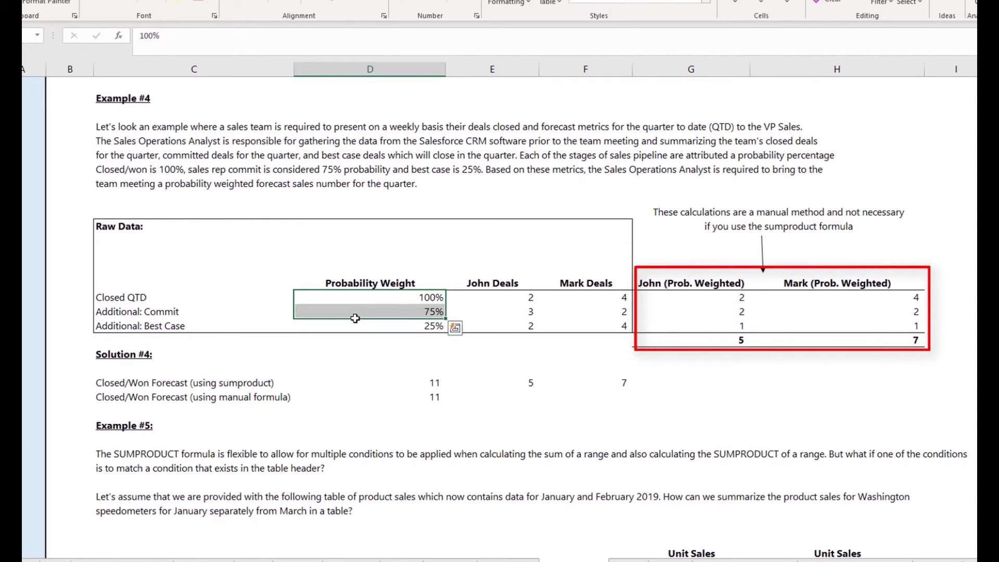
shift+click(359, 327)
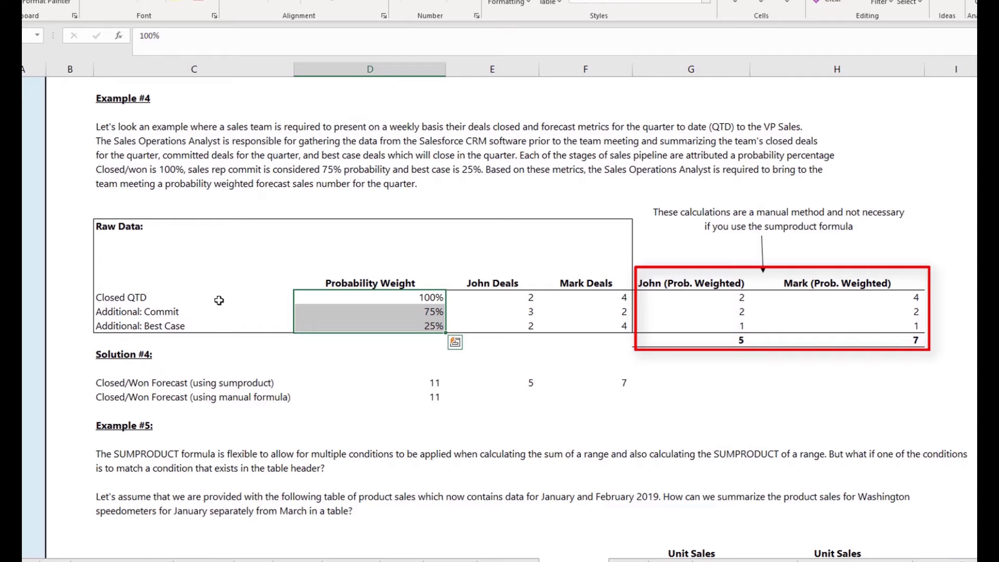
- Check the two sales reps' deal columns, E and F, in the Example #4 raw data
click(505, 296)
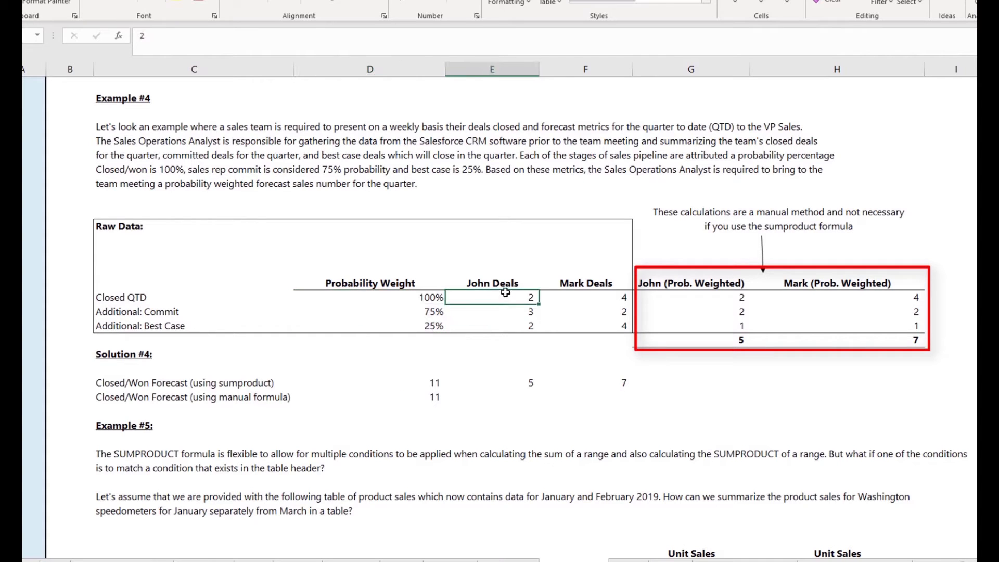
click(521, 283)
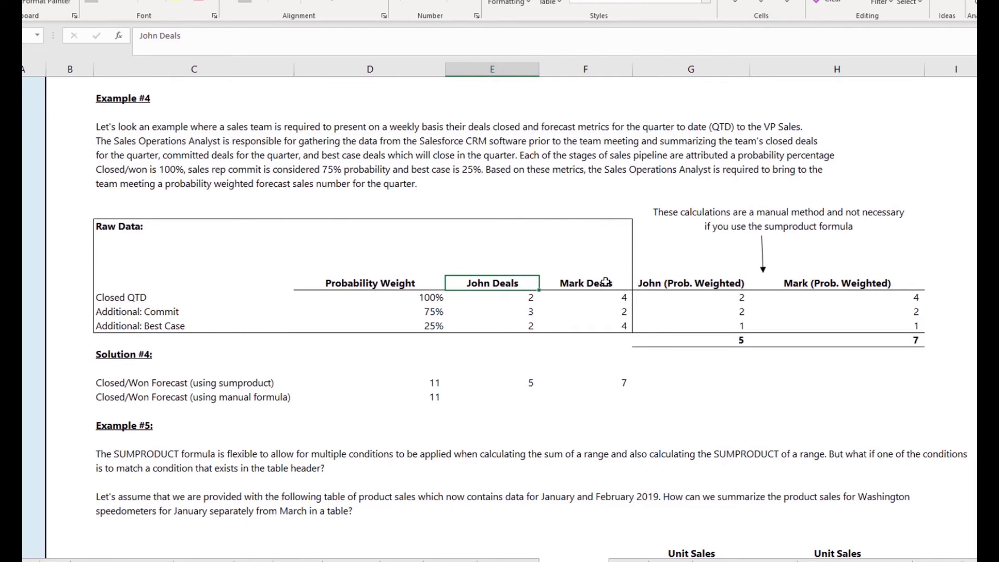
click(605, 281)
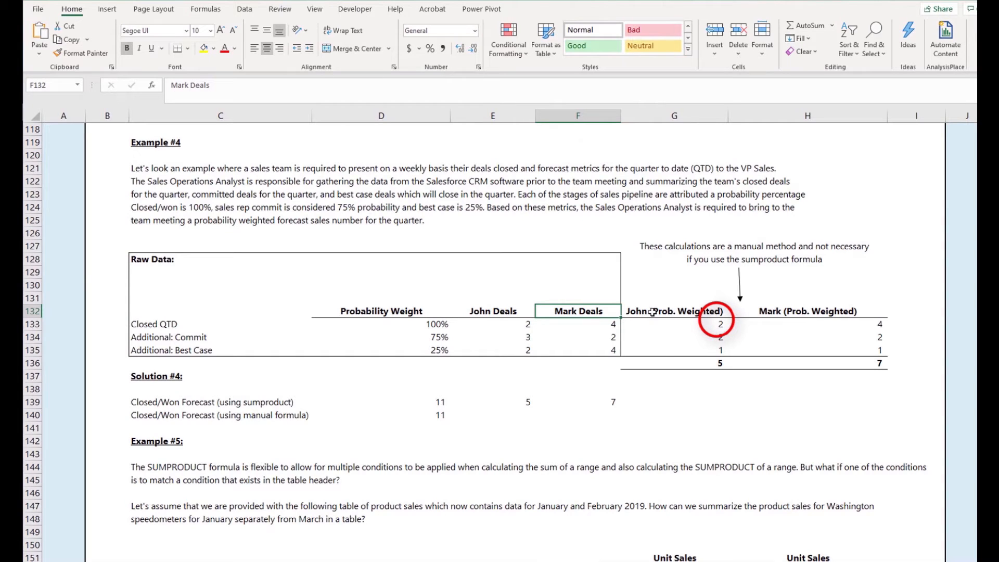
- Examine the manual probability-weighted formulas for the first sales rep in G133:G135 and their sum in G136
click(651, 312)
click(658, 325)
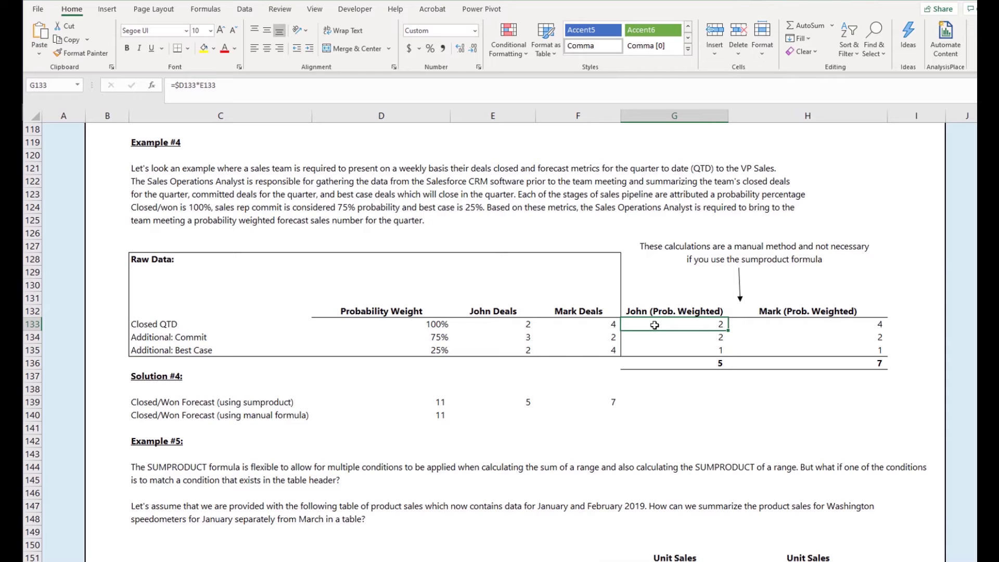
key(Down)
key(Down)
key(Down)
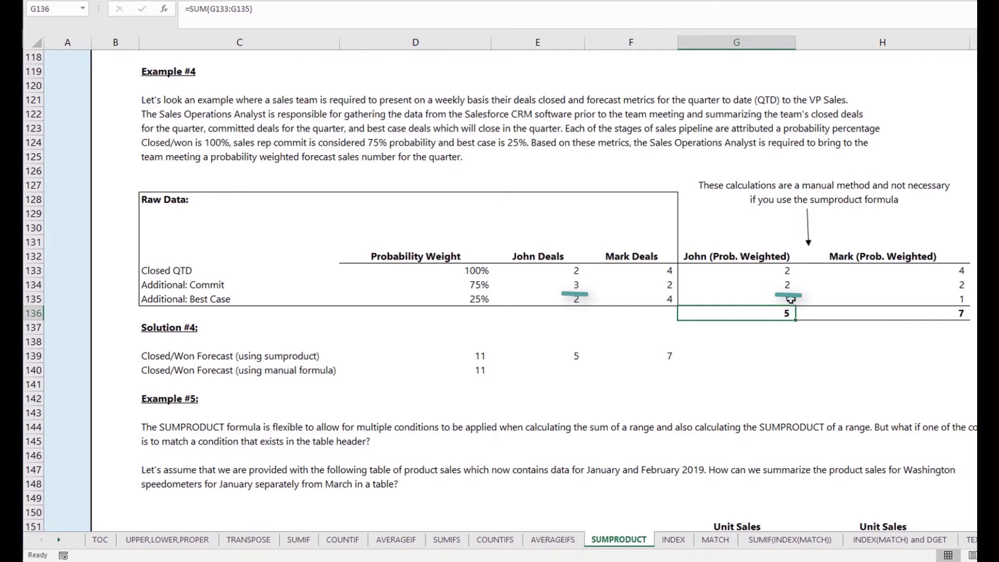
- Check the second rep's weighted sum in H136 and the manual probability-weighting formulas for the first rep in G133:G135
key(Right)
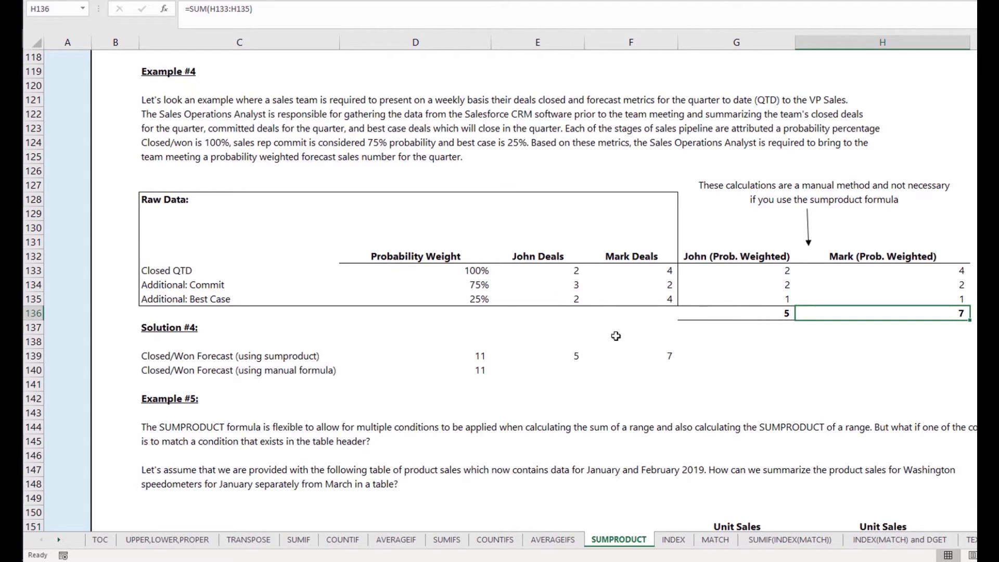
click(734, 269)
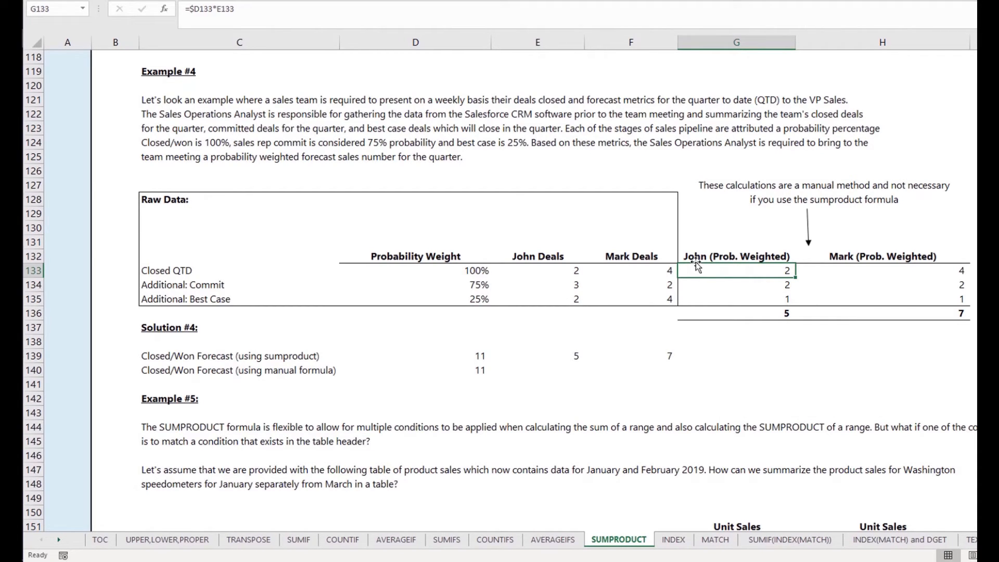
key(F2)
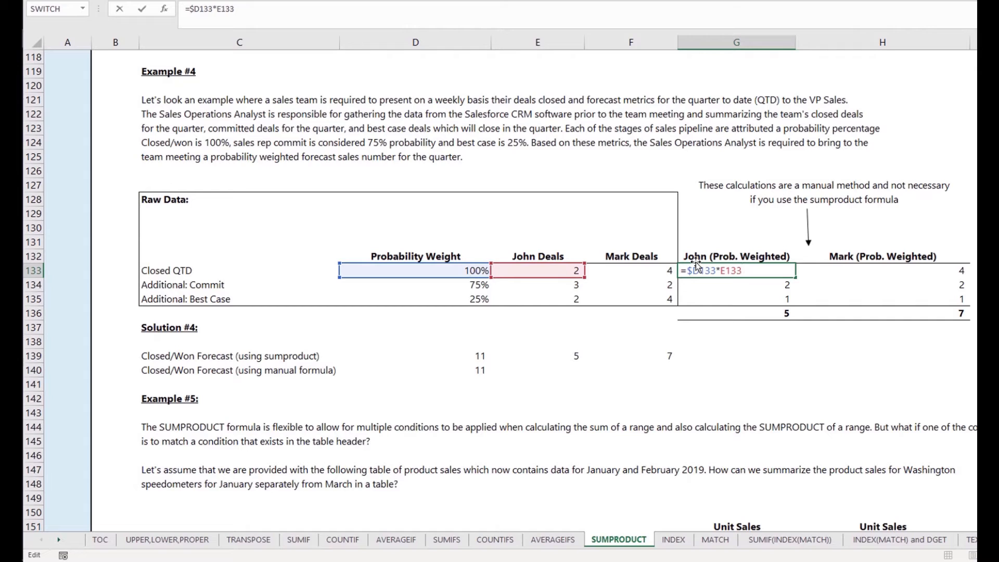
key(ctrl+Return)
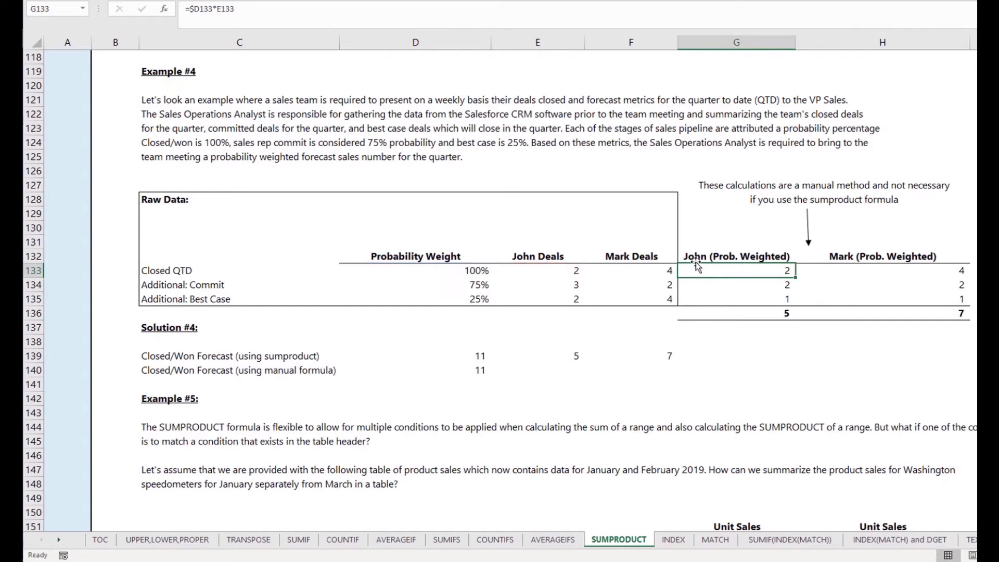
key(Left)
key(Left)
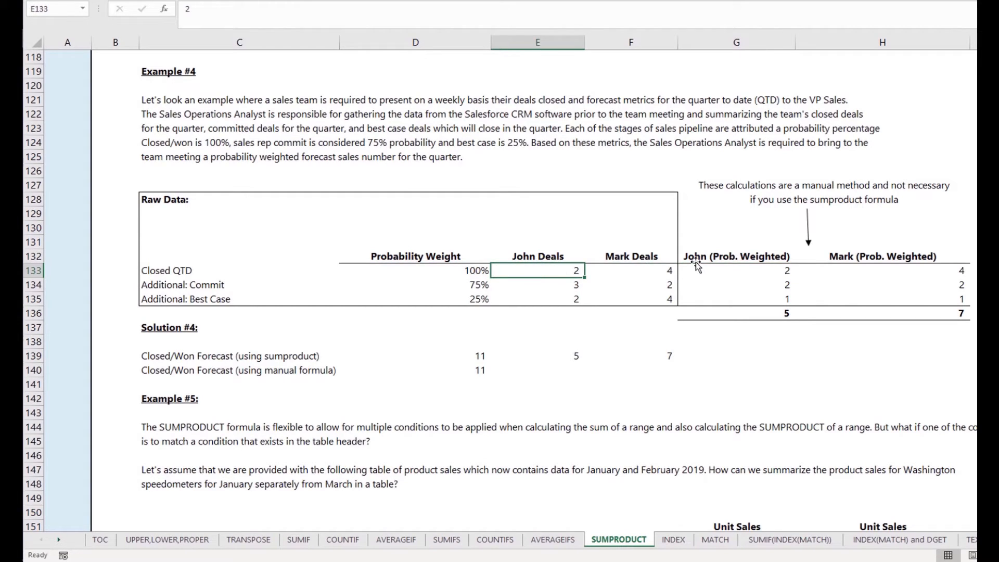
key(Right)
key(Right)
key(Right)
key(Left)
key(Down)
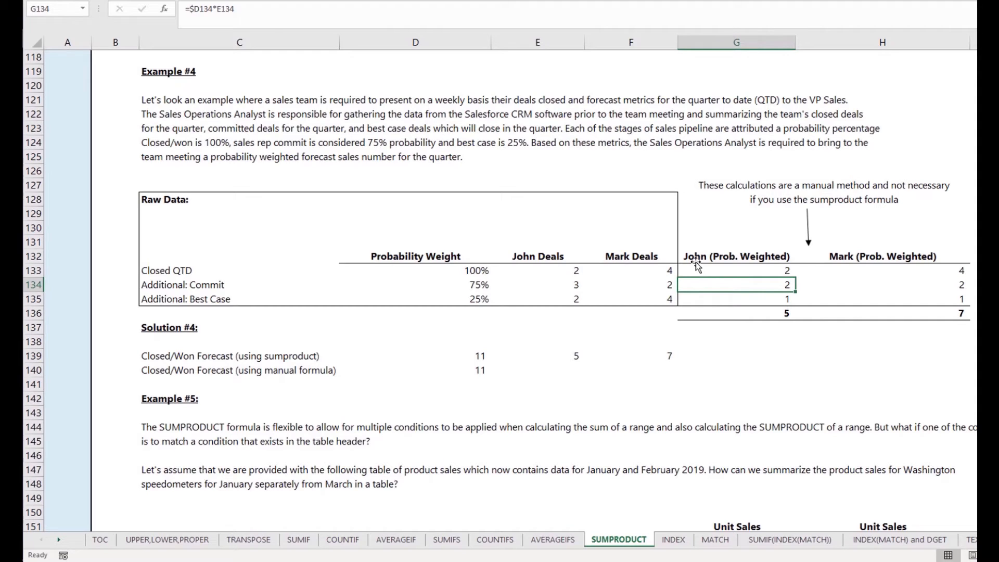
key(Down)
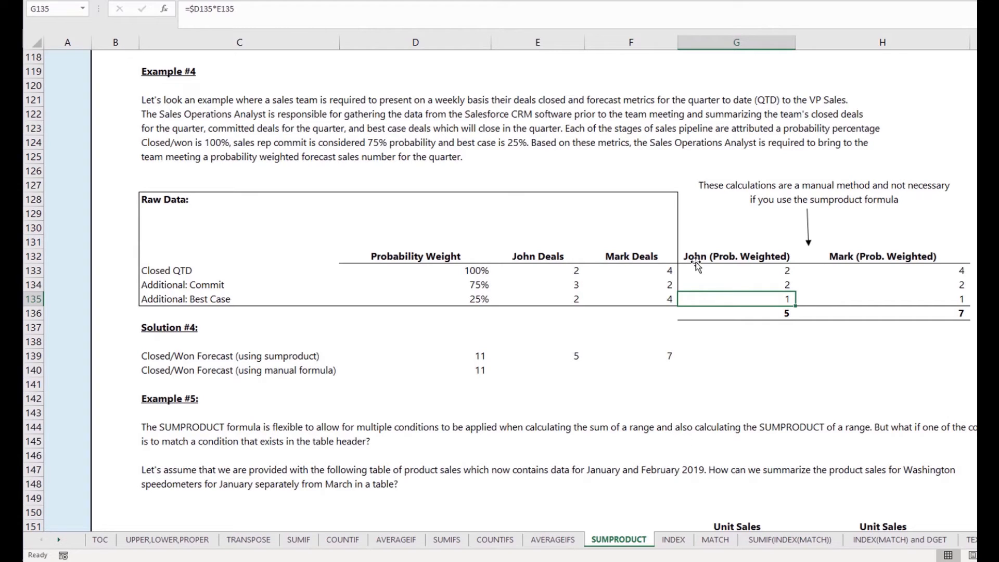
- Format the SUMPRODUCT forecast results in D139:F139 to show two decimal places
click(631, 356)
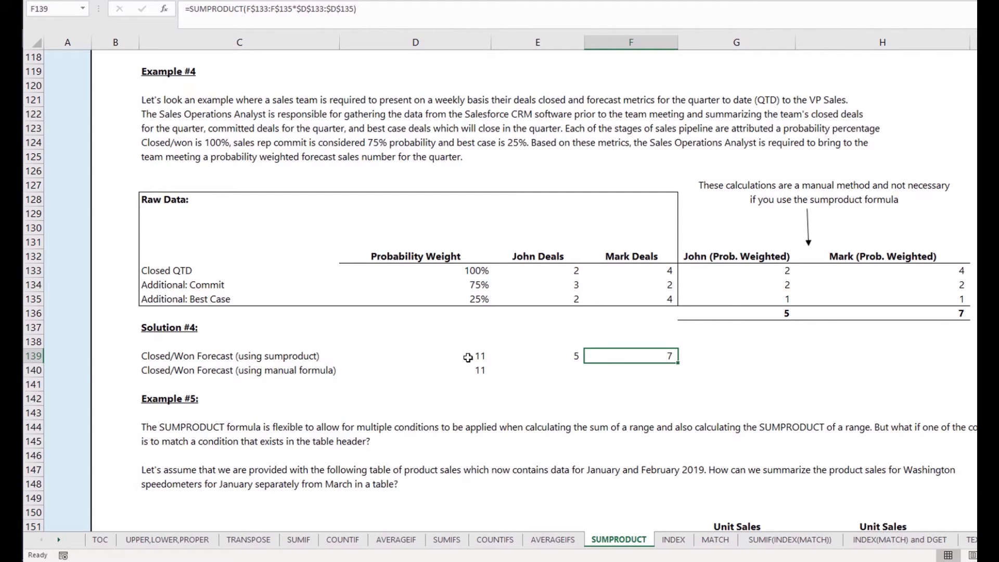
shift+click(468, 357)
click(510, 1)
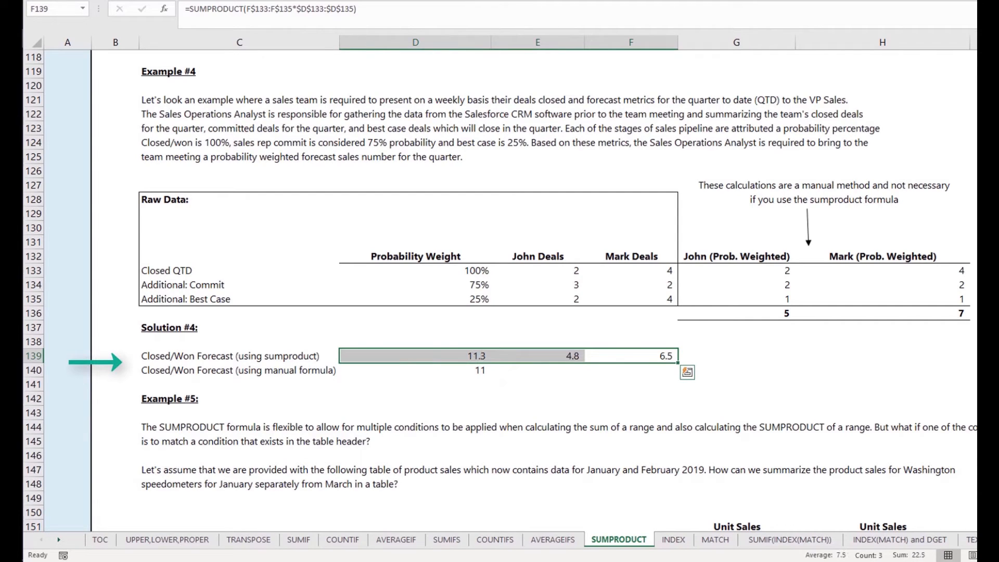
click(510, 1)
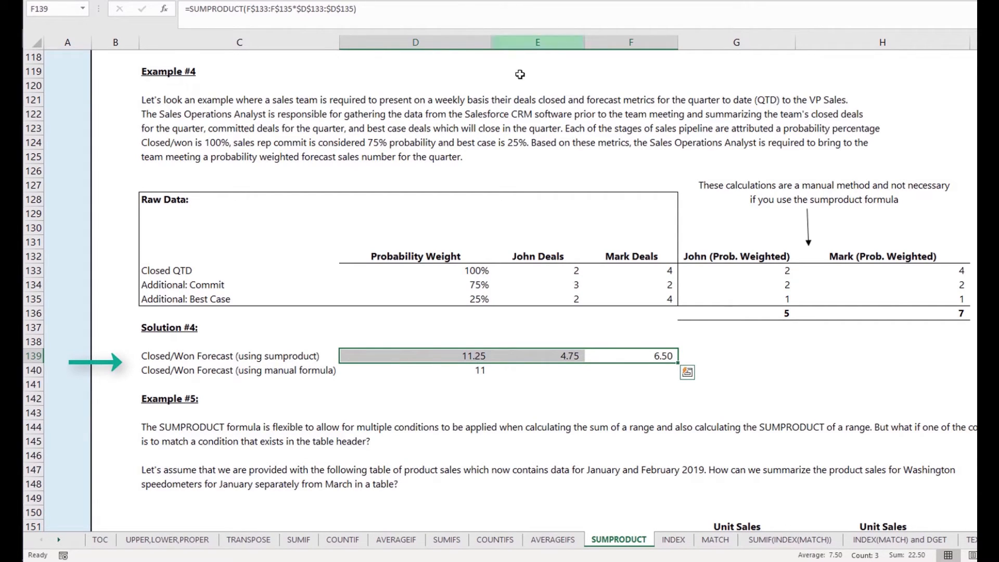
- Format the manual weighted sums in G136:H136 to show two decimal places
click(577, 356)
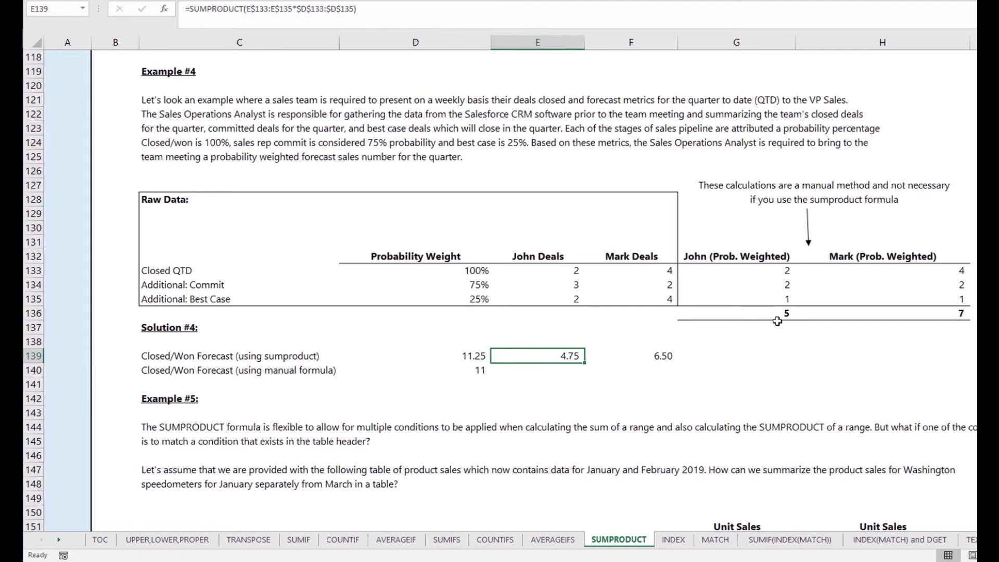
drag(777, 314, 956, 313)
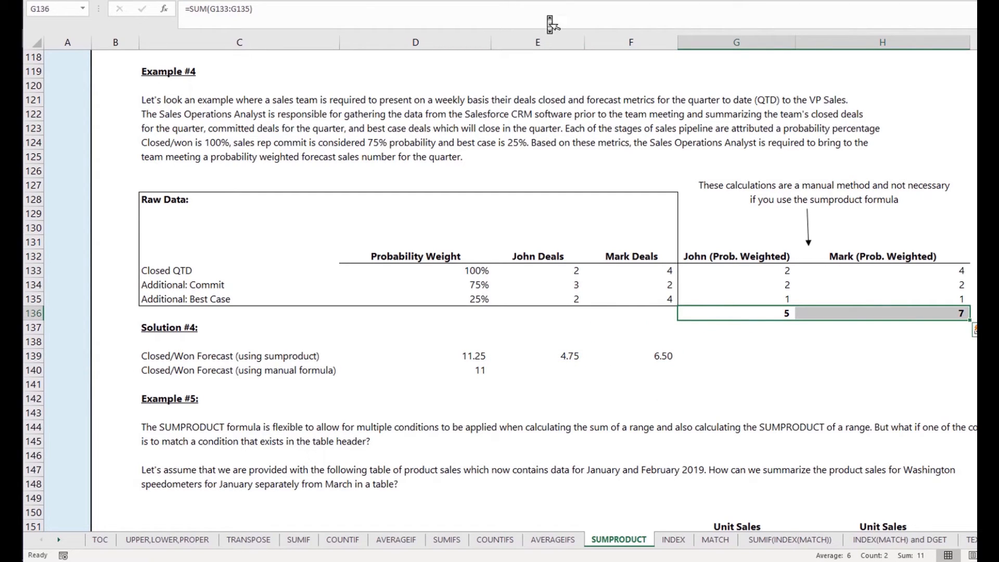
click(522, 1)
click(522, 1)
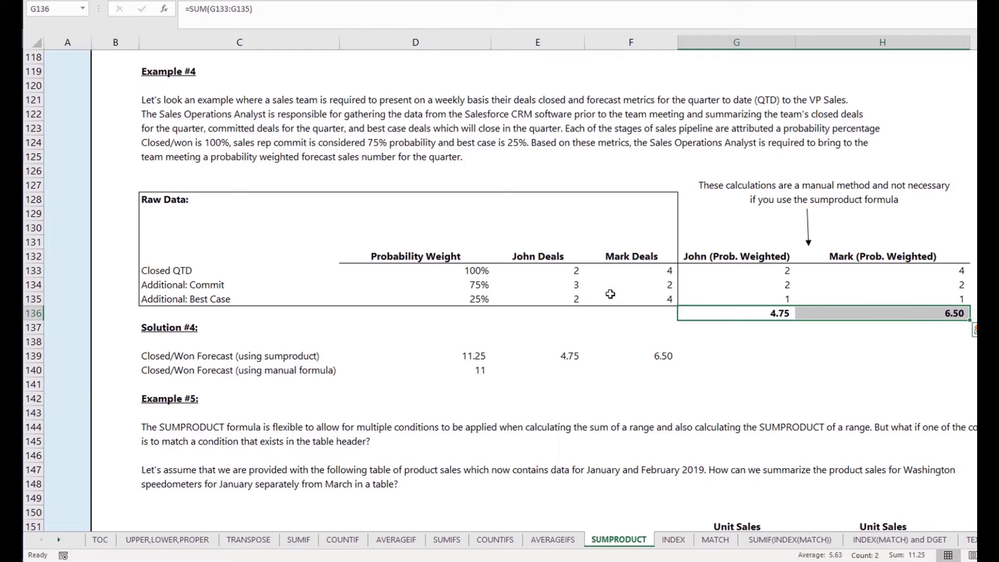
- Examine which ranges the SUMPRODUCT forecast formulas reference for each rep in E139 and F139 and for the team in D139
click(640, 359)
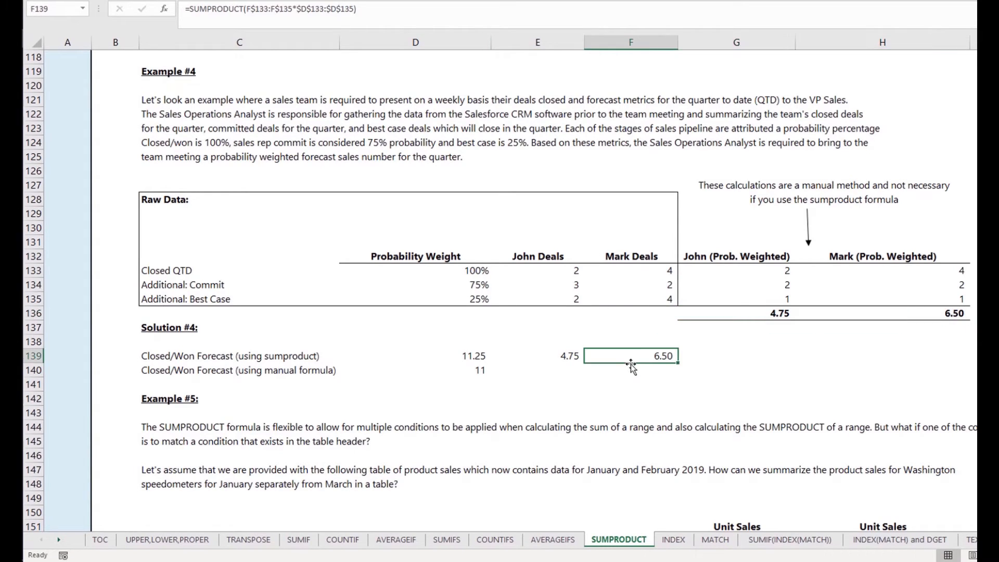
click(577, 362)
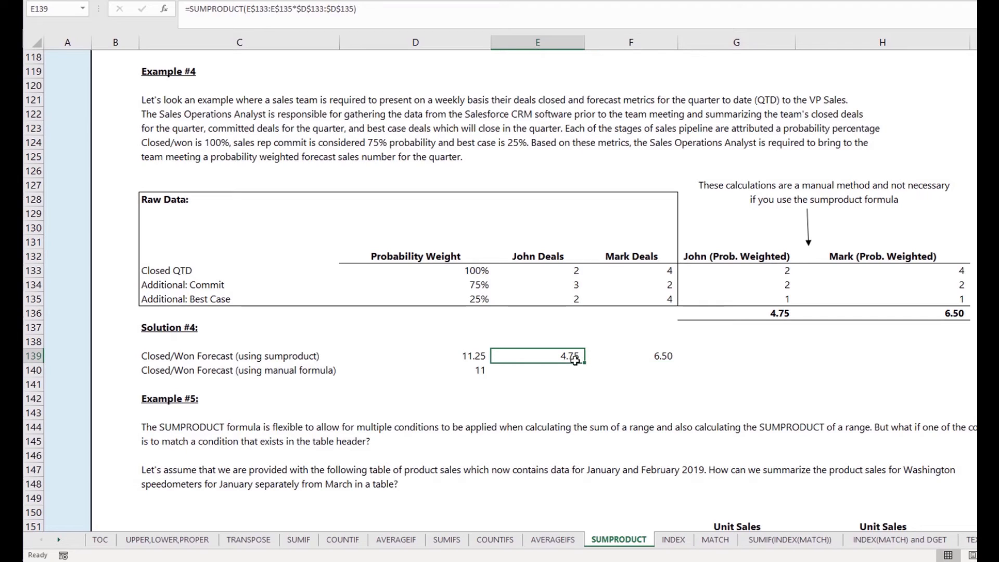
click(611, 359)
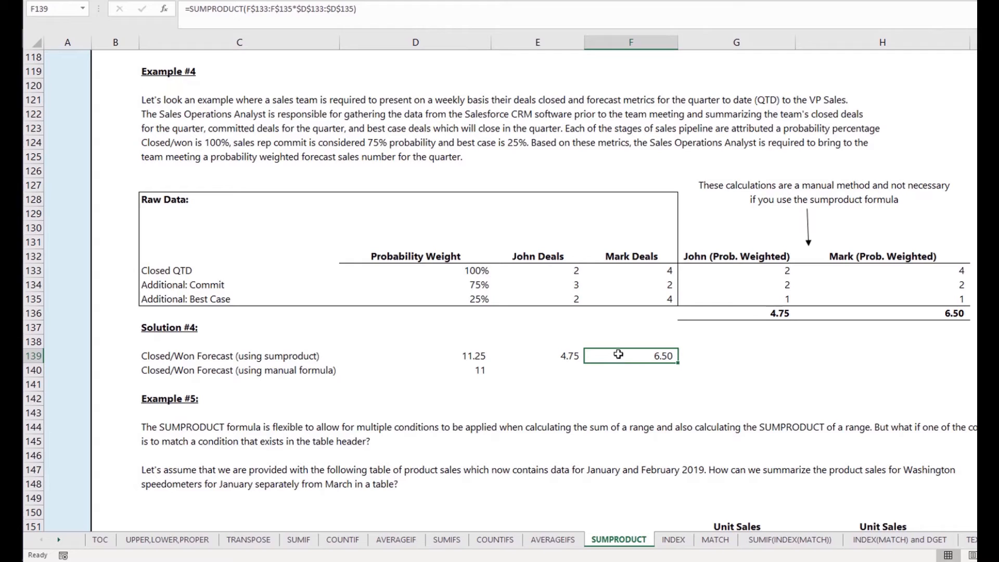
key(Left)
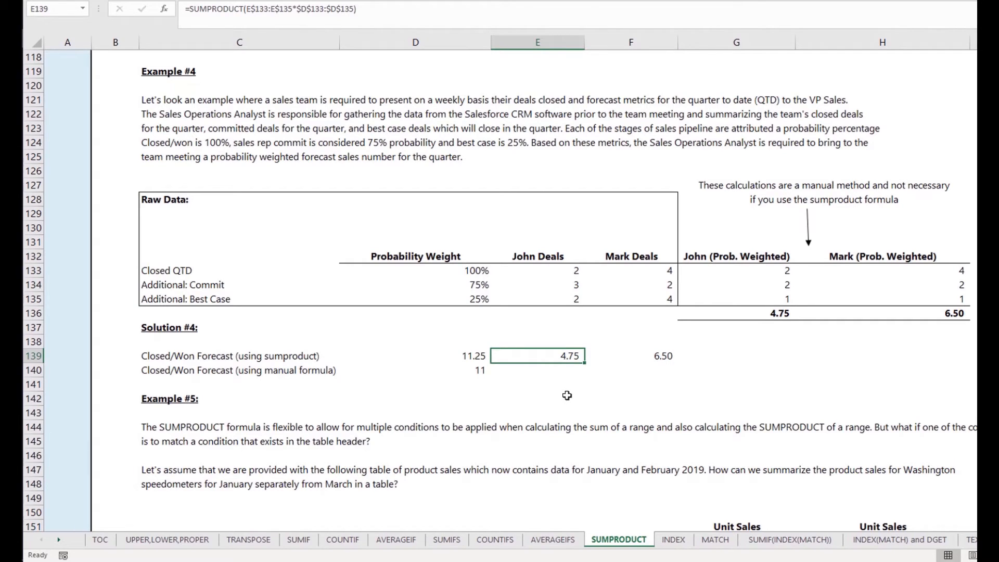
key(F2)
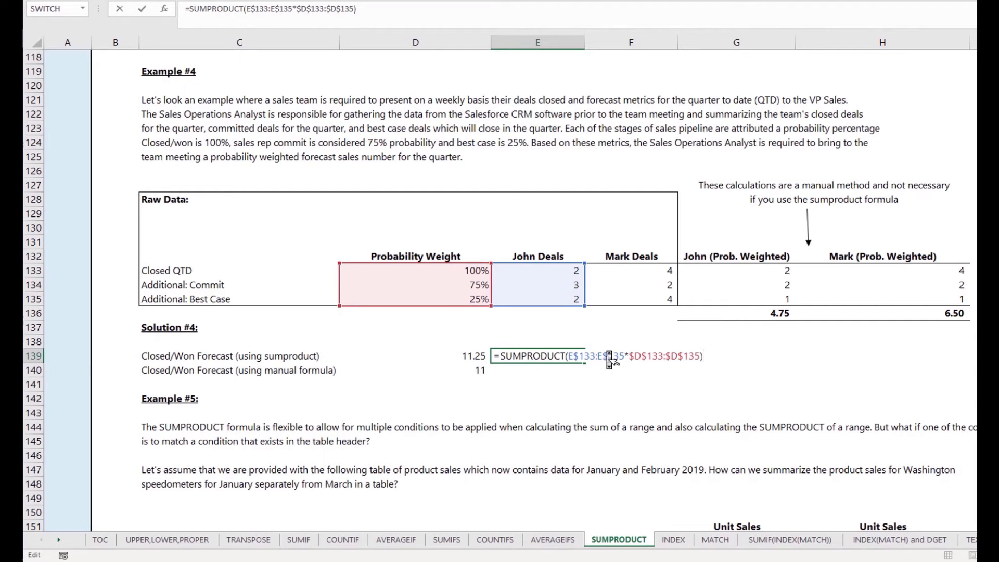
key(Return)
double_click(608, 351)
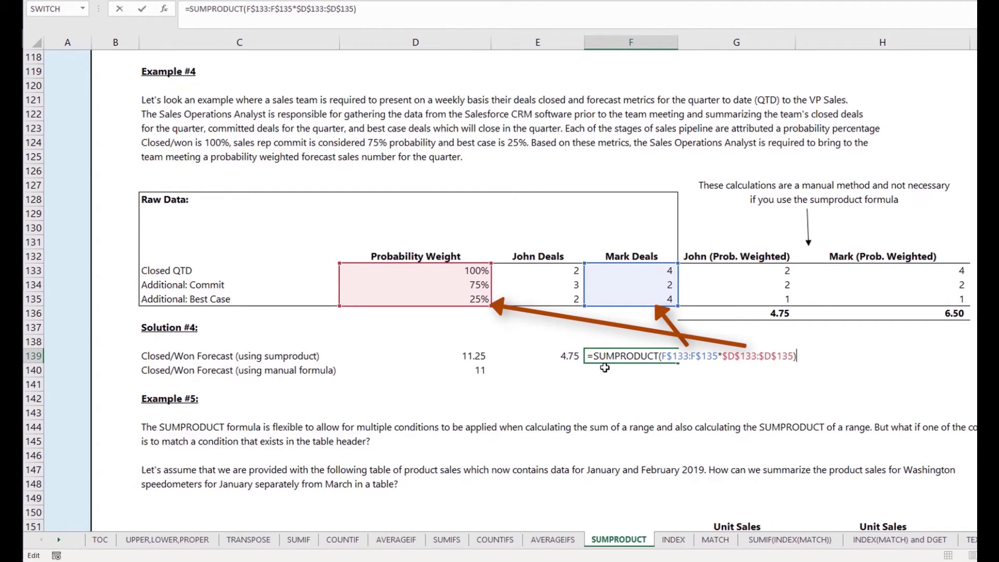
key(Return)
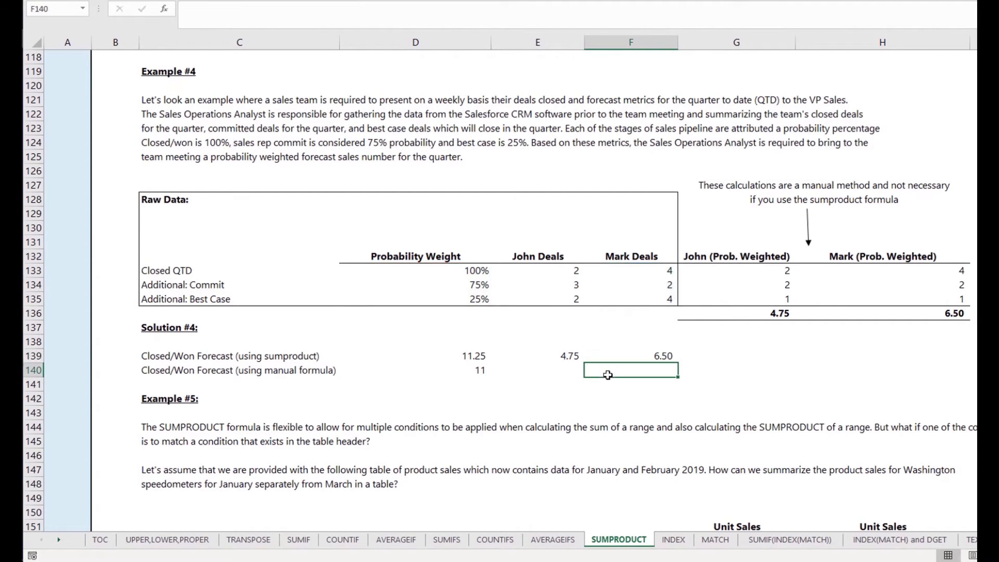
click(468, 357)
double_click(449, 358)
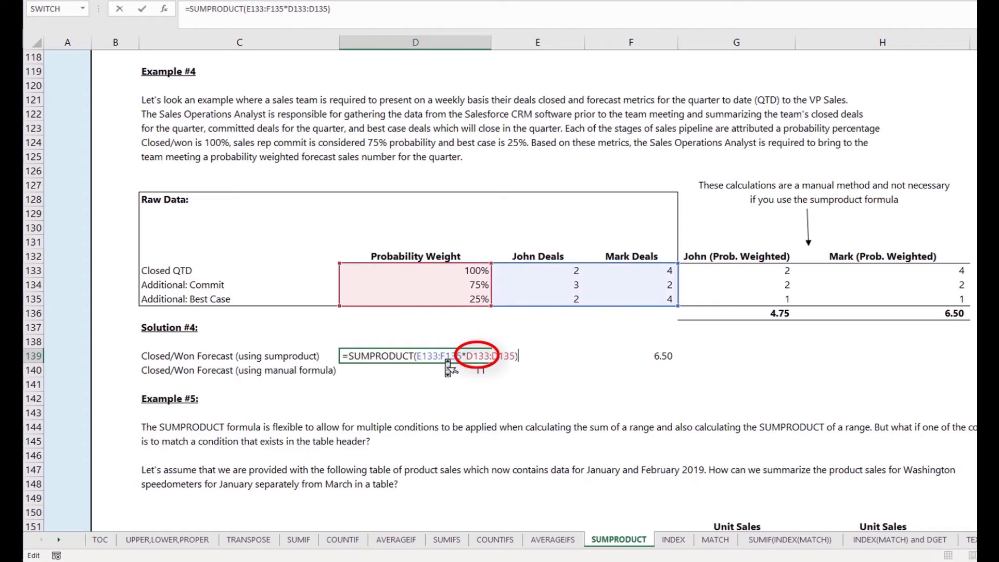
key(Escape)
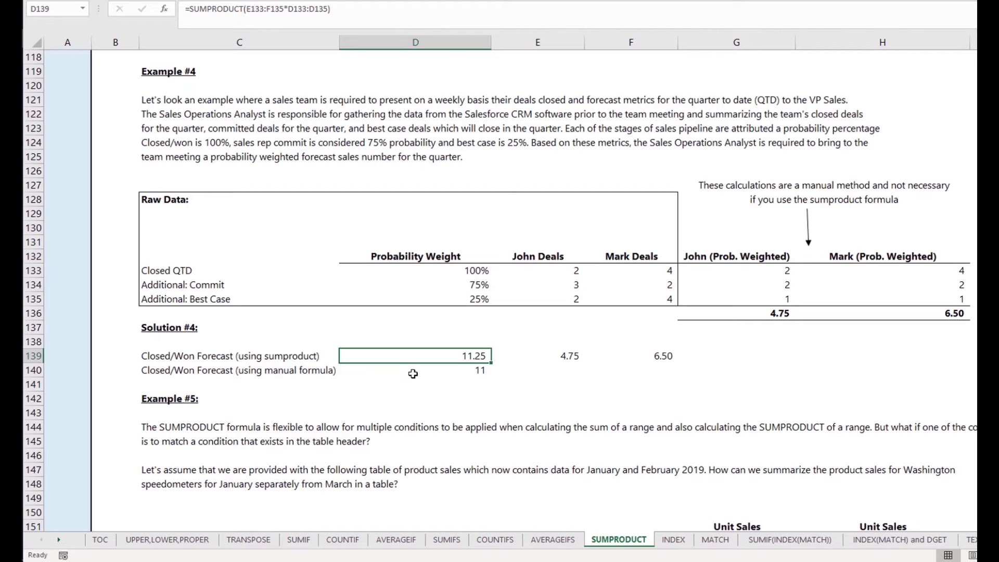
- Format the manual forecast in D140 to two decimal places and compare its SUM formula with the SUMPRODUCT result in D139
click(404, 368)
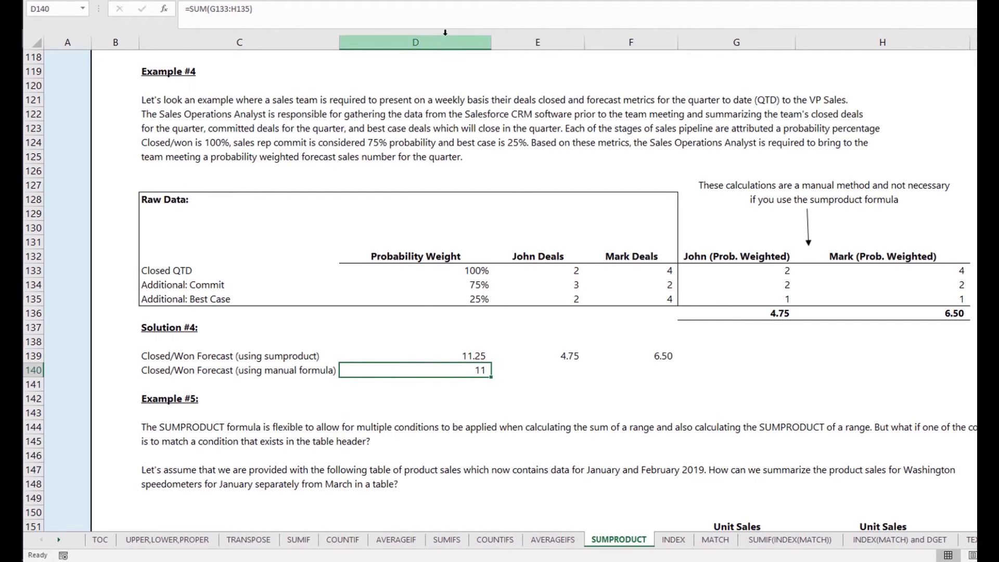
click(528, 0)
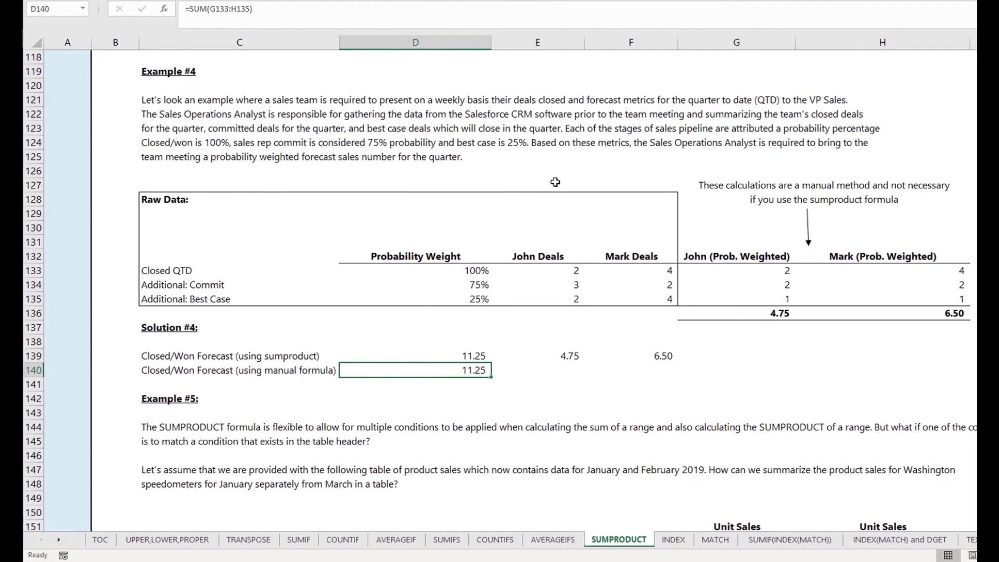
key(F2)
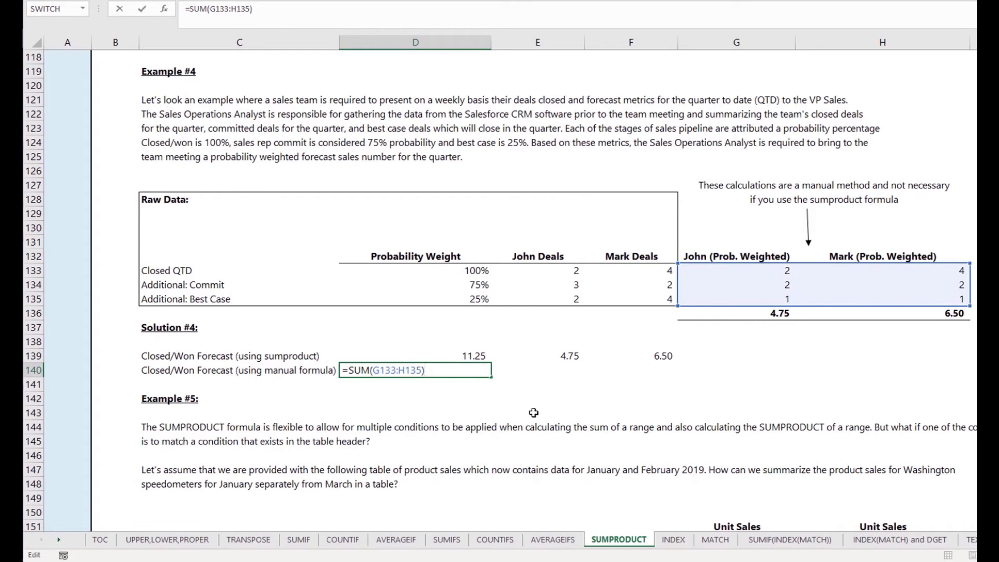
key(Escape)
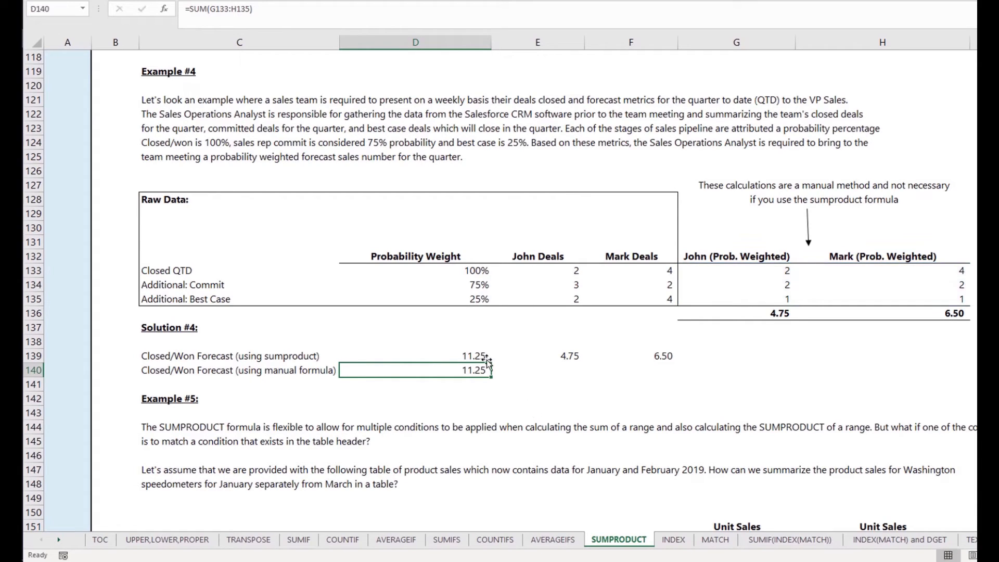
click(484, 357)
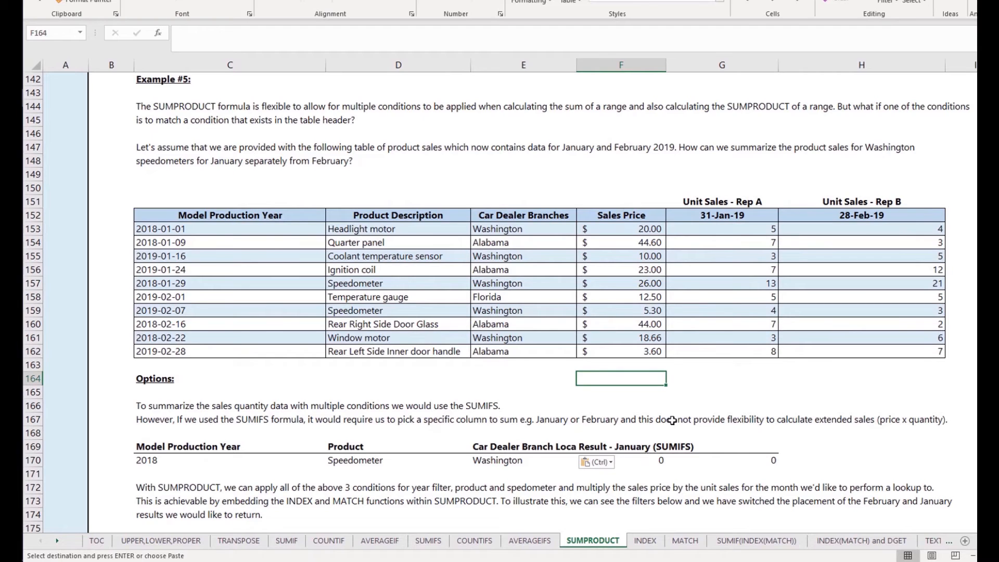
- Correct the January SUMIFS formula in F170 so its product criterion references D170 instead of E169
key(Escape)
click(655, 458)
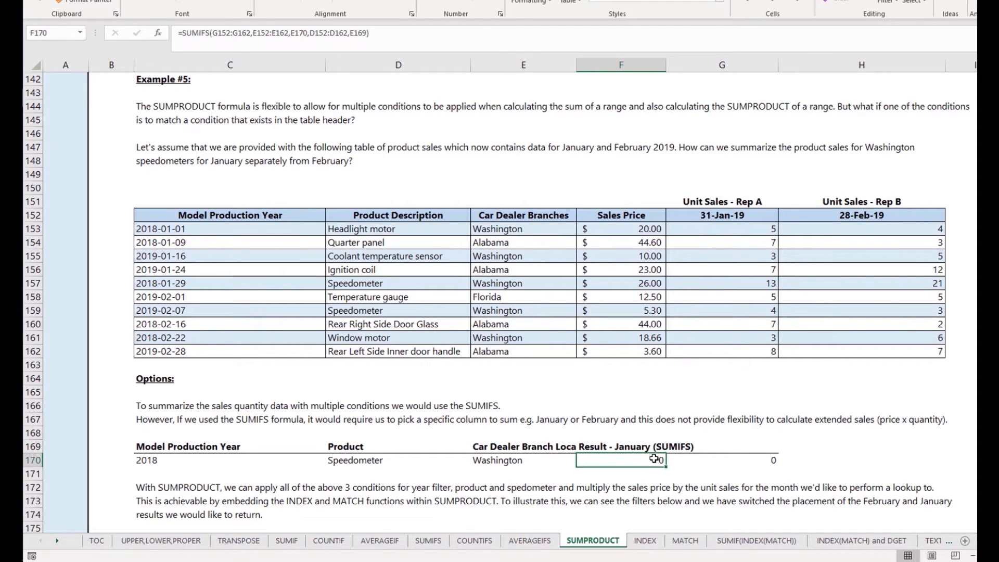
key(F2)
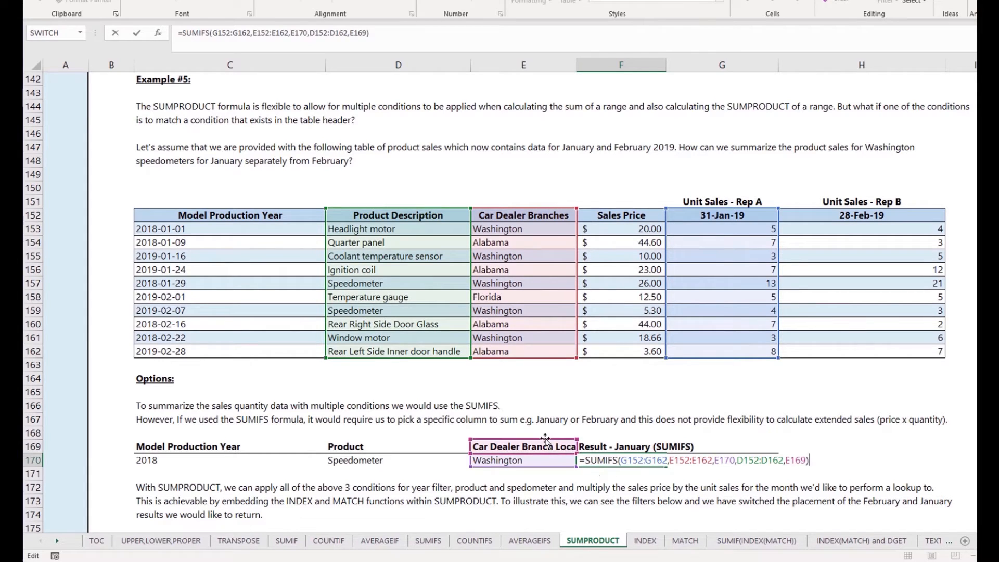
drag(547, 452, 404, 464)
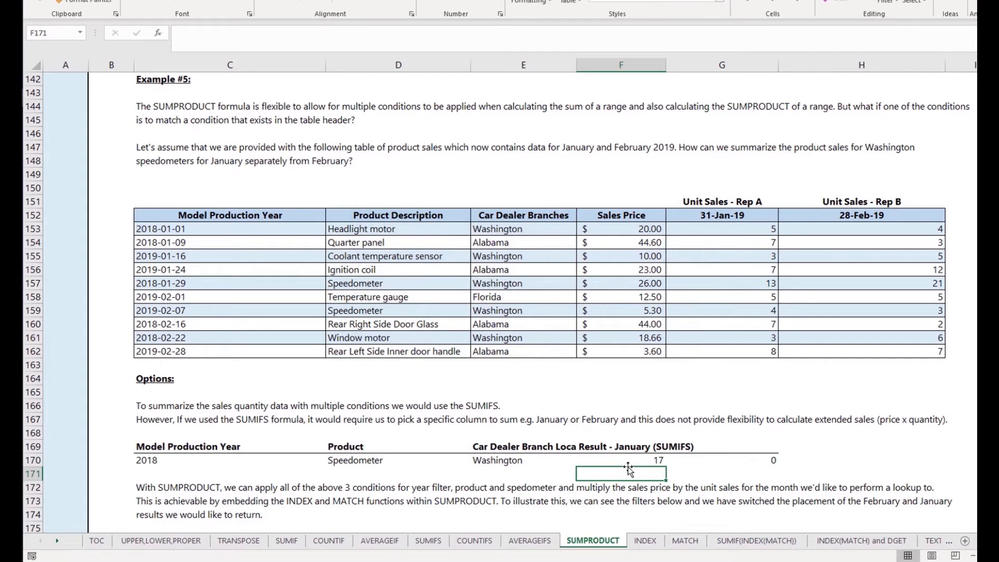
- Correct the SUMIFS formula in G170, which sums column H, so its product criterion references D170
double_click(702, 459)
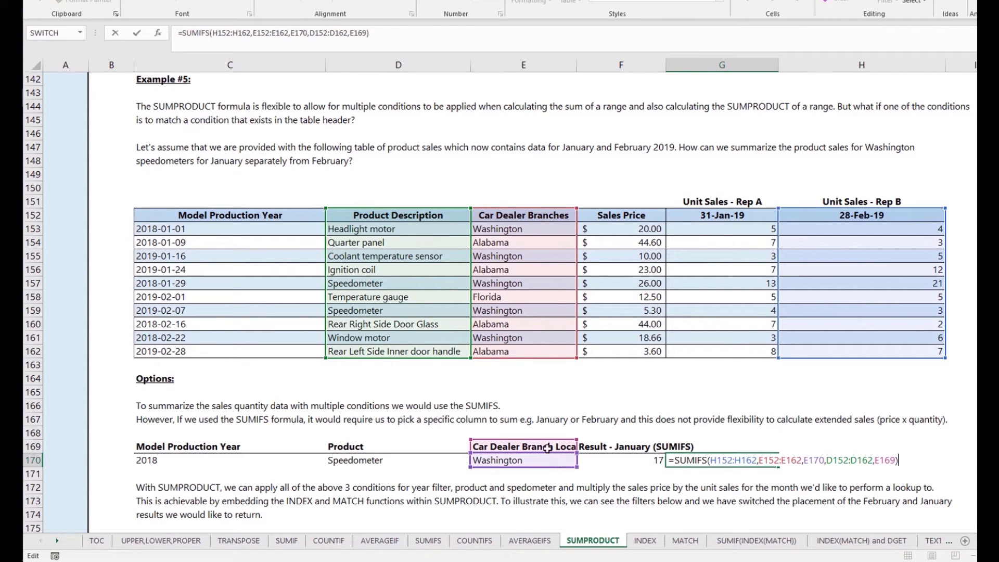
drag(543, 443, 401, 462)
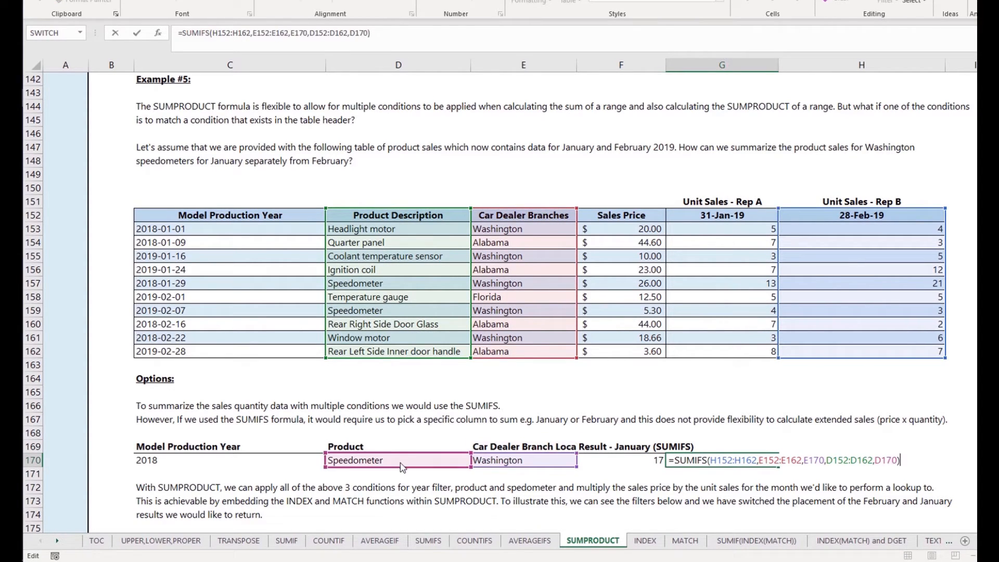
key(Return)
- Examine the SUMPRODUCT formulas with embedded INDEX and MATCH for the January and February sale months in F178 and G178
scroll(401, 463, down, 3)
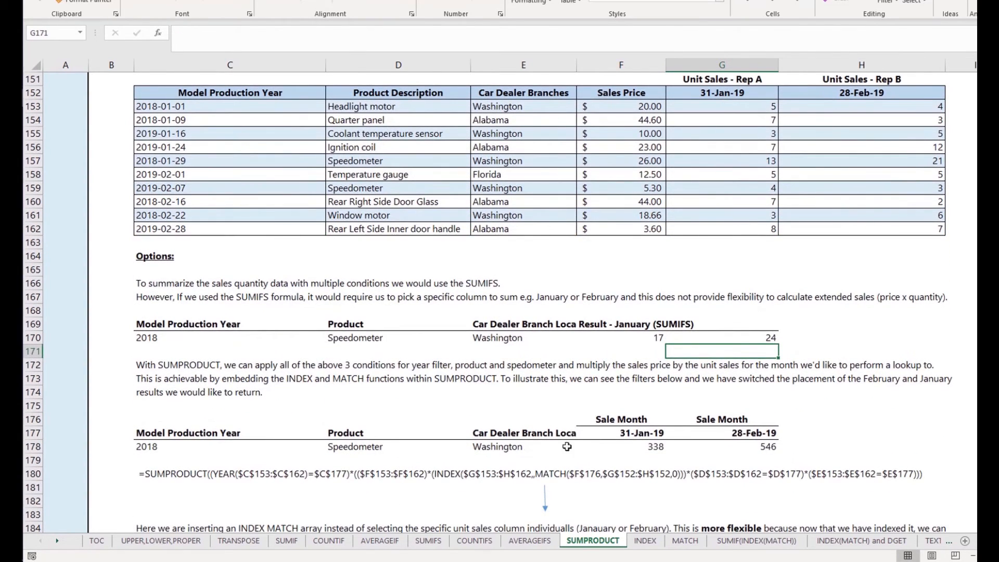
double_click(640, 449)
click(700, 442)
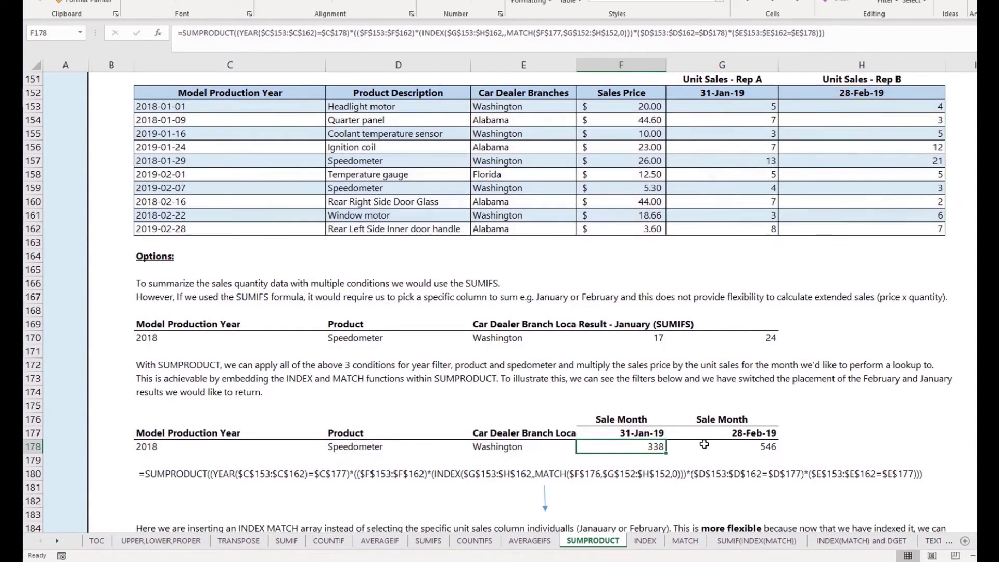
double_click(702, 442)
key(Escape)
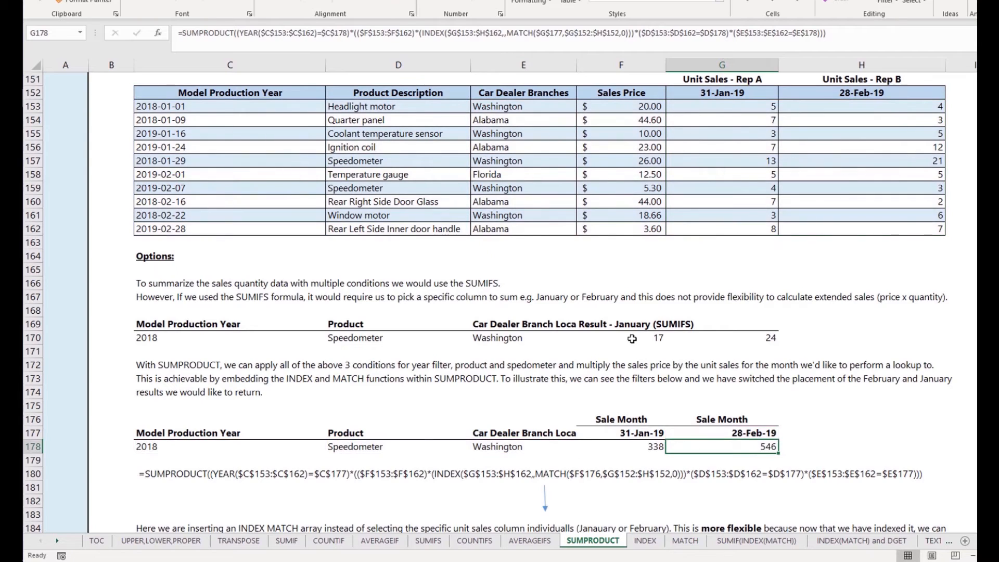
- Review the January and February SUMIFS formulas in F170 and G170, checking their sum columns and their product and branch criteria
scroll(631, 377, up, 1)
scroll(632, 377, up, 2)
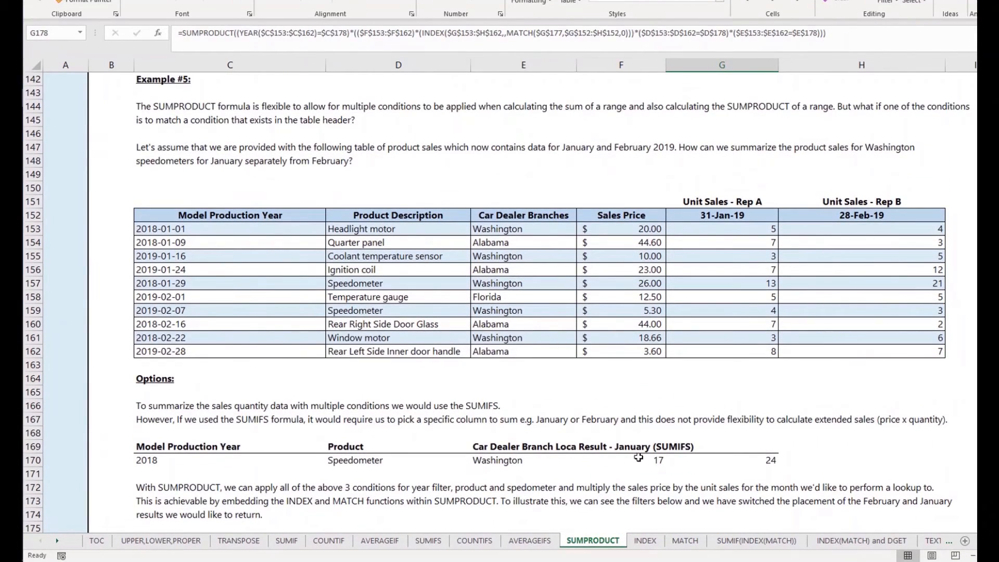
double_click(639, 458)
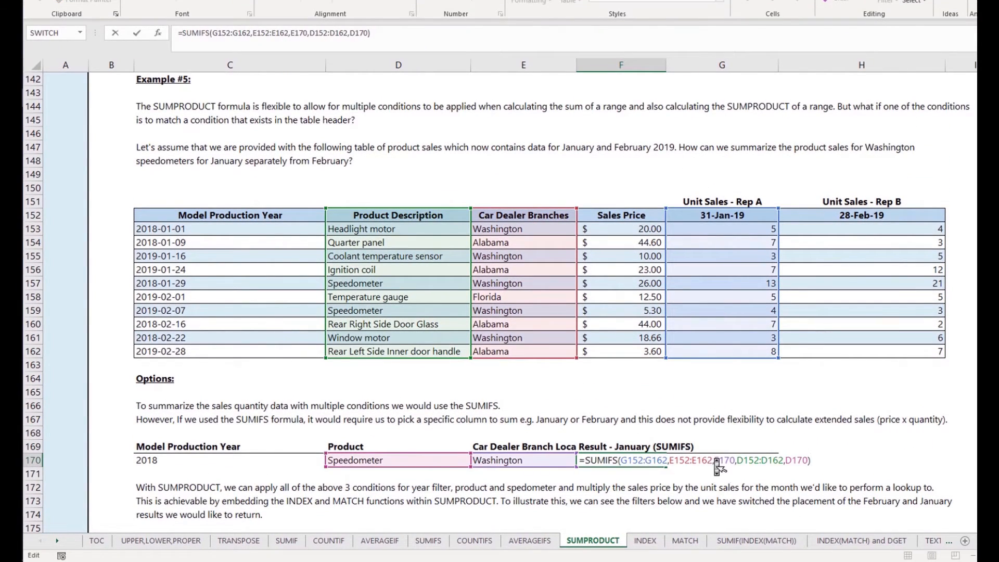
key(Escape)
double_click(717, 455)
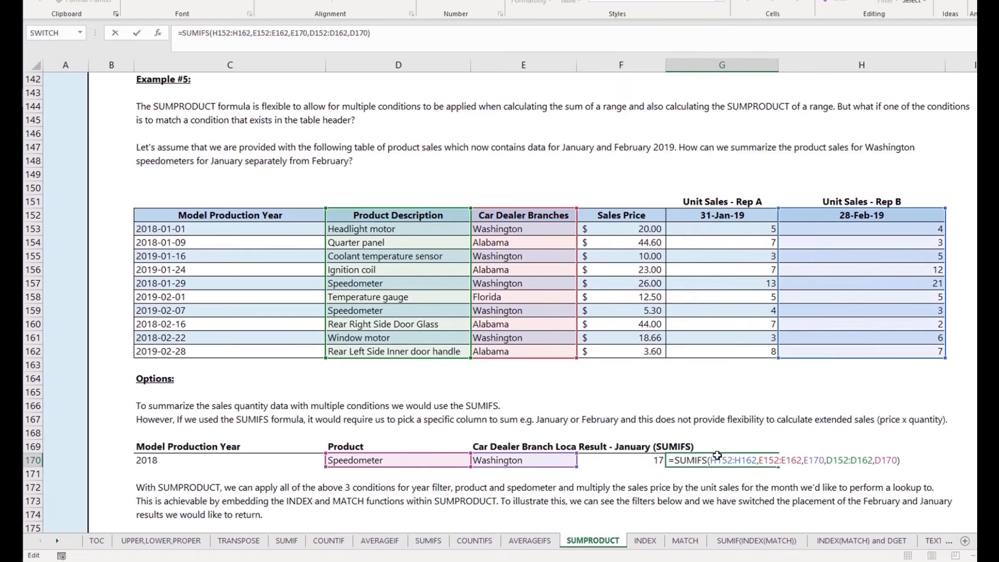
key(Escape)
scroll(607, 426, down, 3)
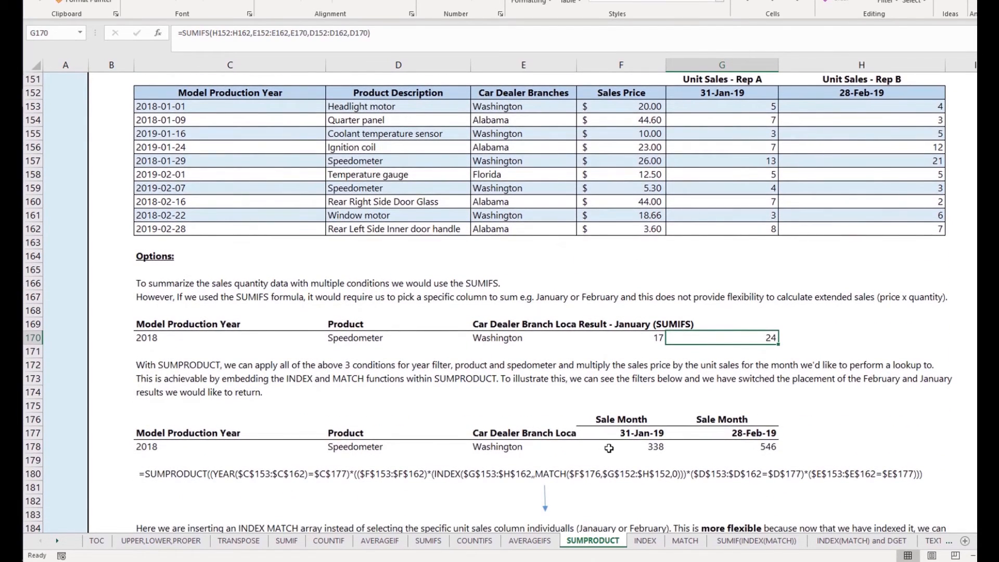
- Inspect the January SUMPRODUCT formula in F178 and relate its branch criterion in E178 to the Car Dealer Branches column
click(609, 448)
double_click(608, 447)
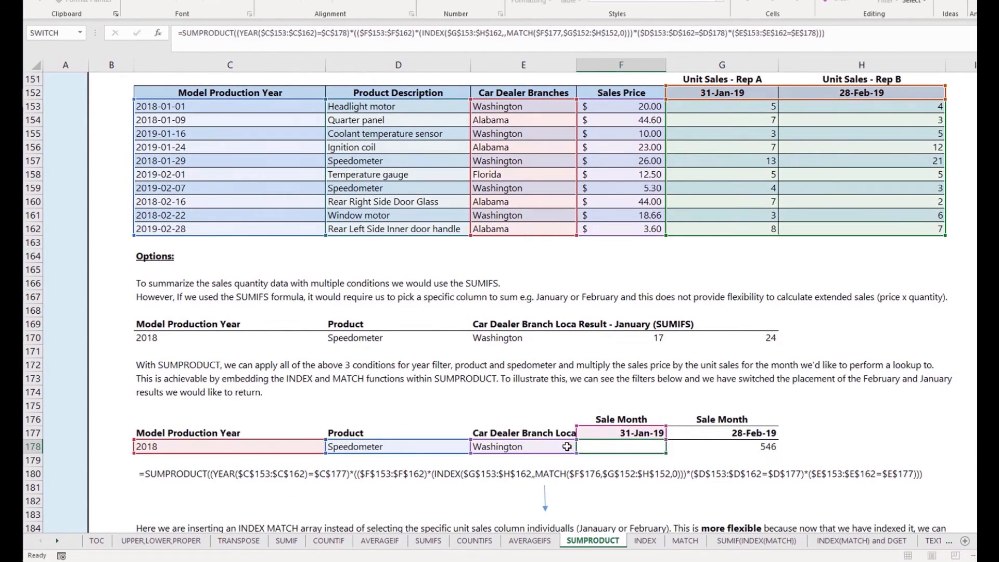
key(Escape)
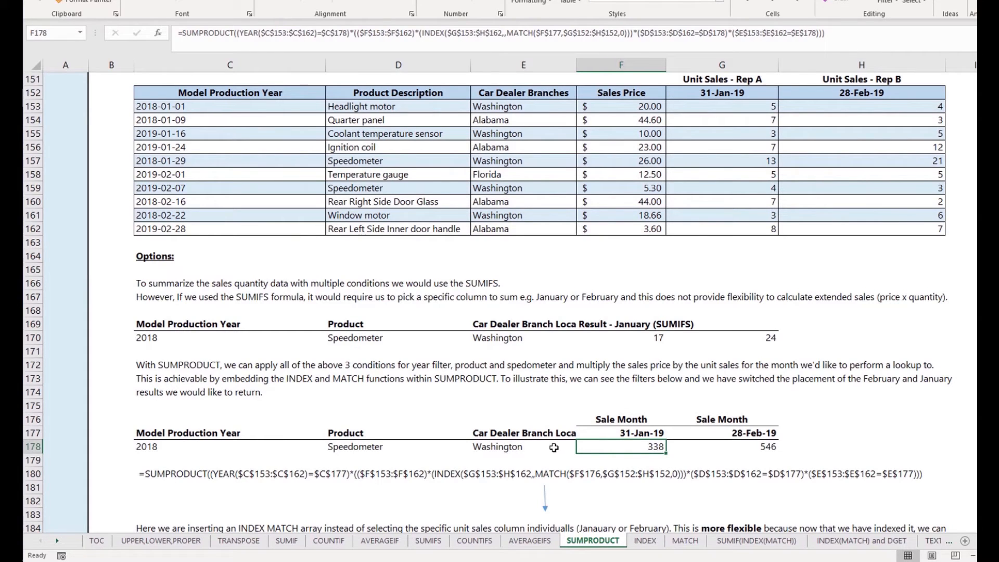
click(552, 448)
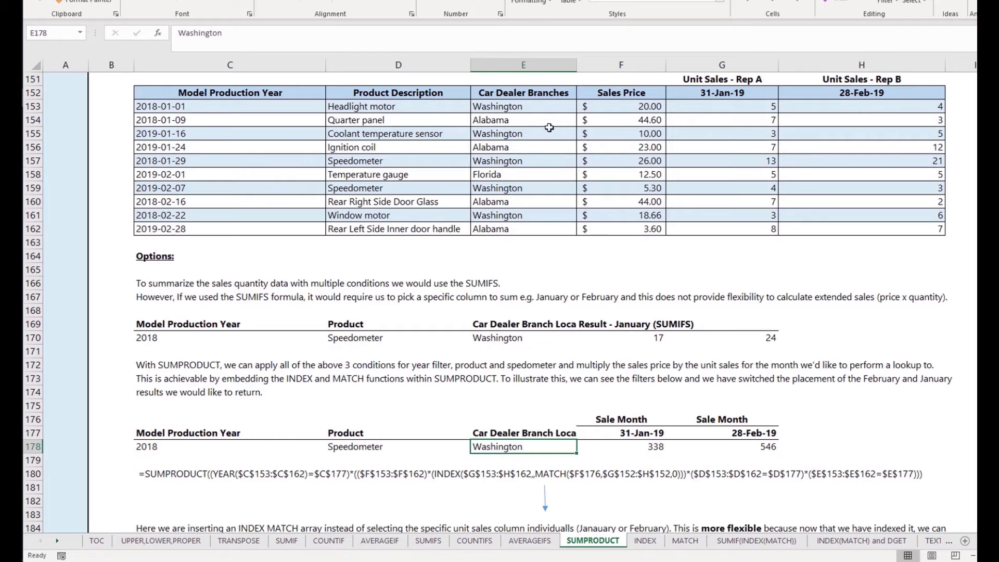
click(542, 241)
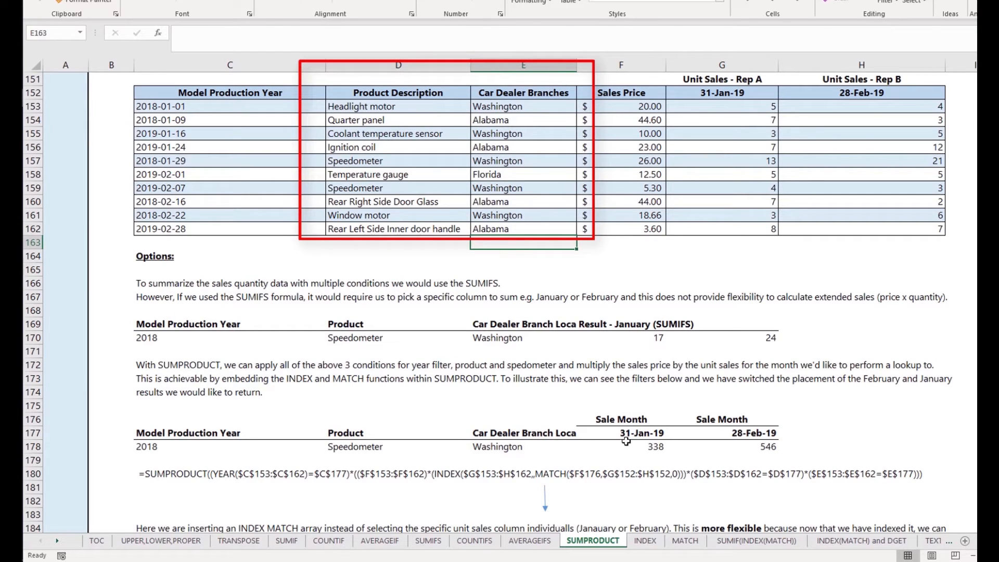
- Trace how the sale month in F177 is used by the F178 formula and matched against the month headers in G152:H152
click(626, 444)
click(628, 436)
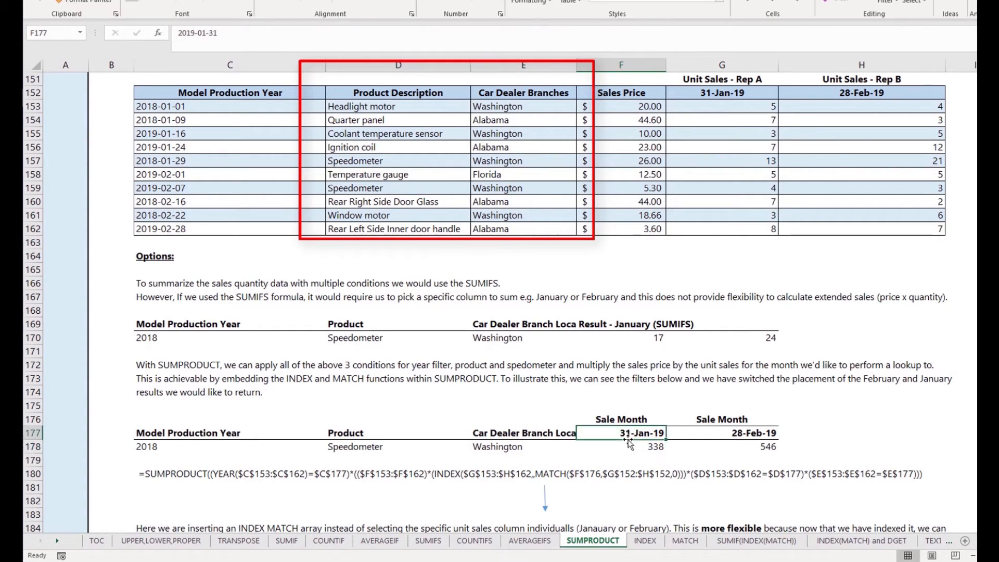
click(629, 450)
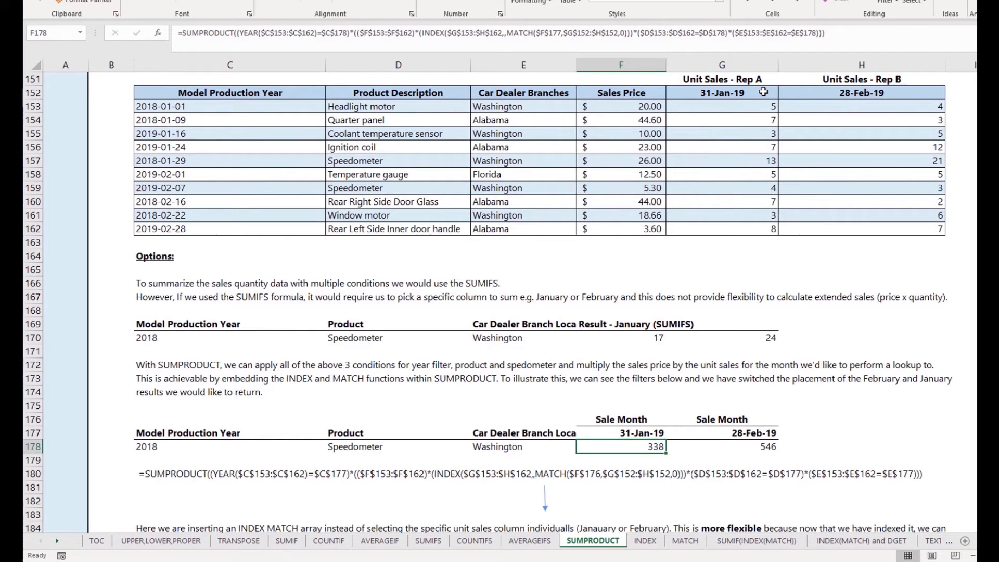
drag(763, 93, 787, 94)
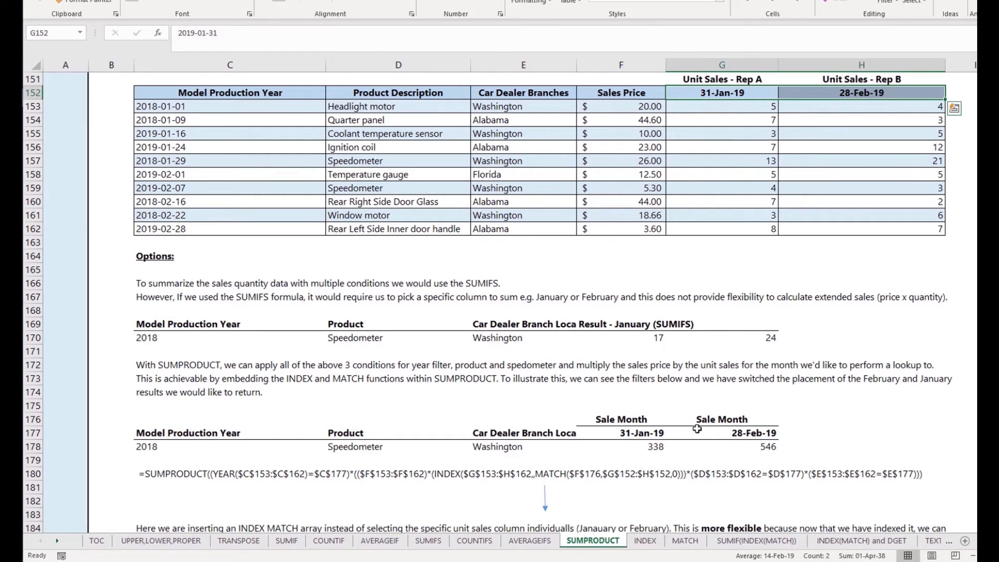
click(622, 443)
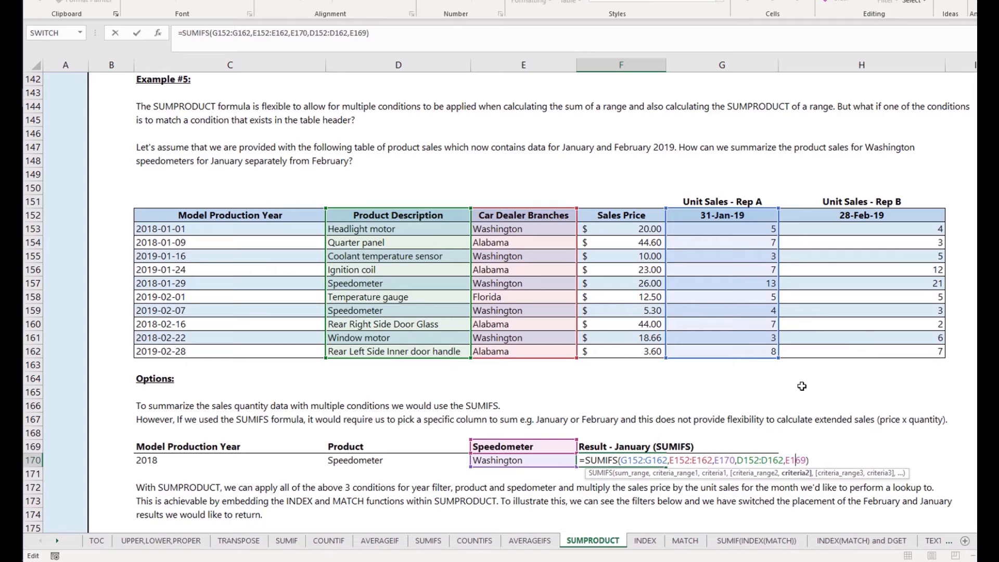
- Compare the sum ranges of the SUMIFS formulas in F170 and G170 to see which month column each one uses
key(ctrl+Return)
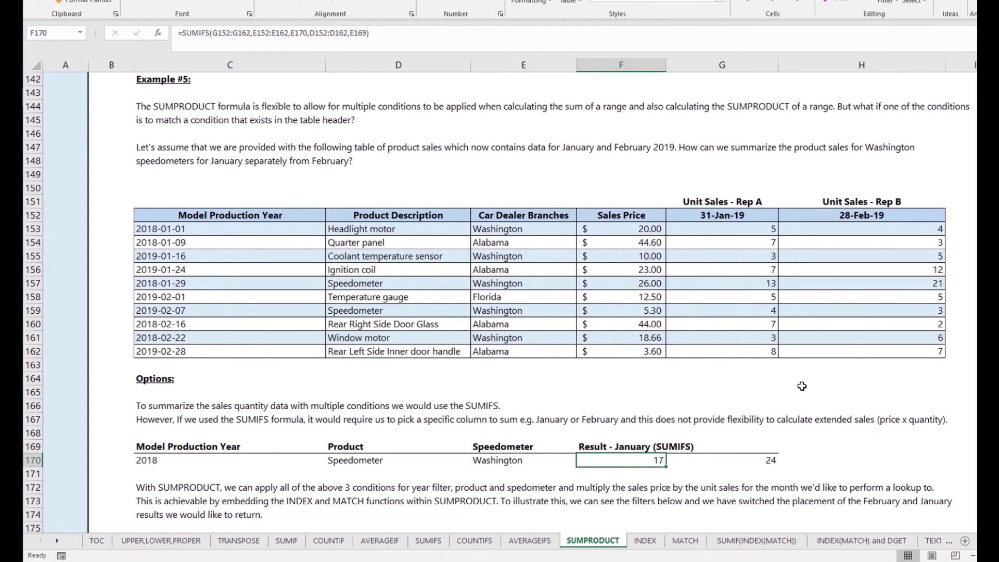
key(Right)
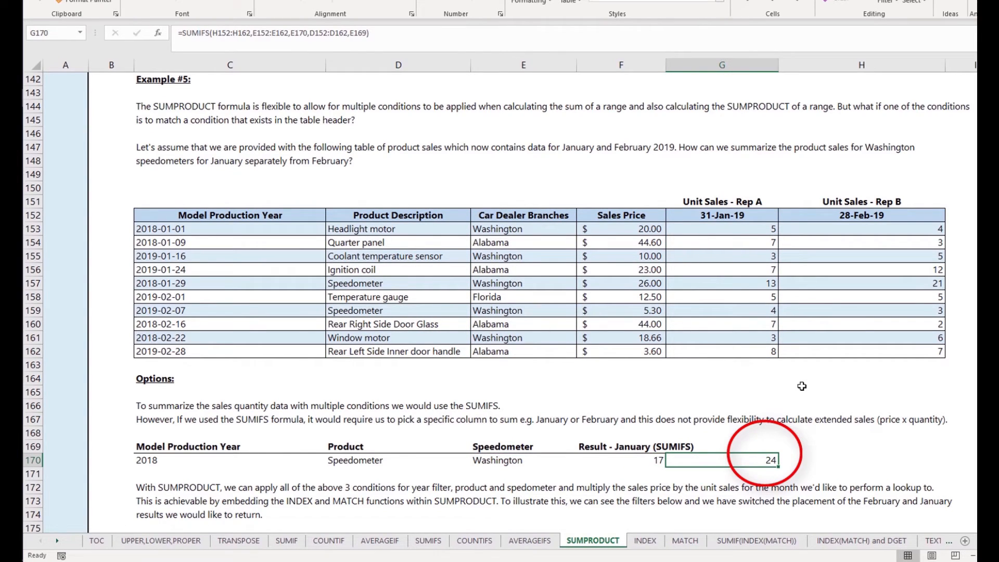
key(F2)
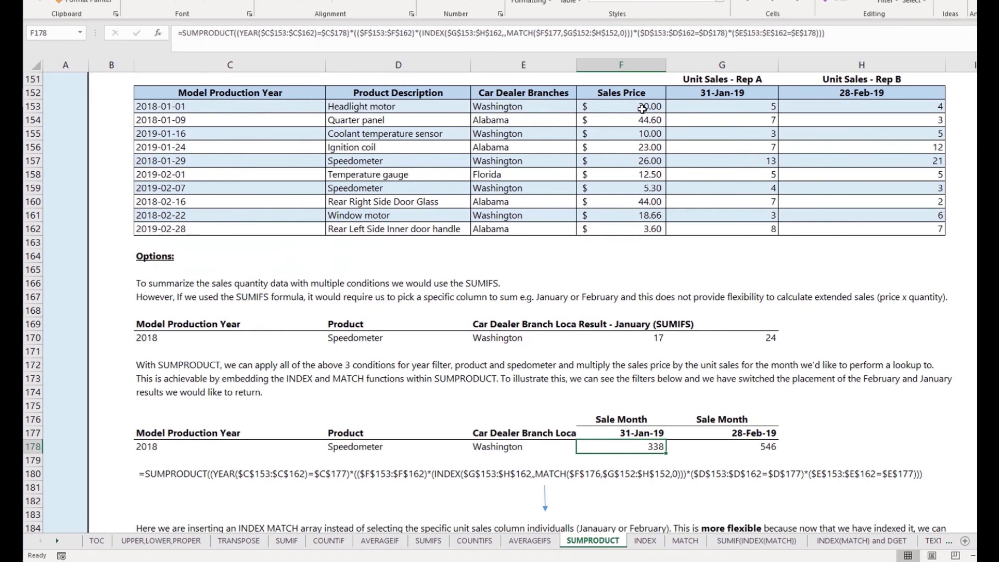
- Trace the sales price, the January unit sales and the month headers in G152:H152 that feed the SUMPRODUCT formula in F178
click(642, 108)
click(724, 107)
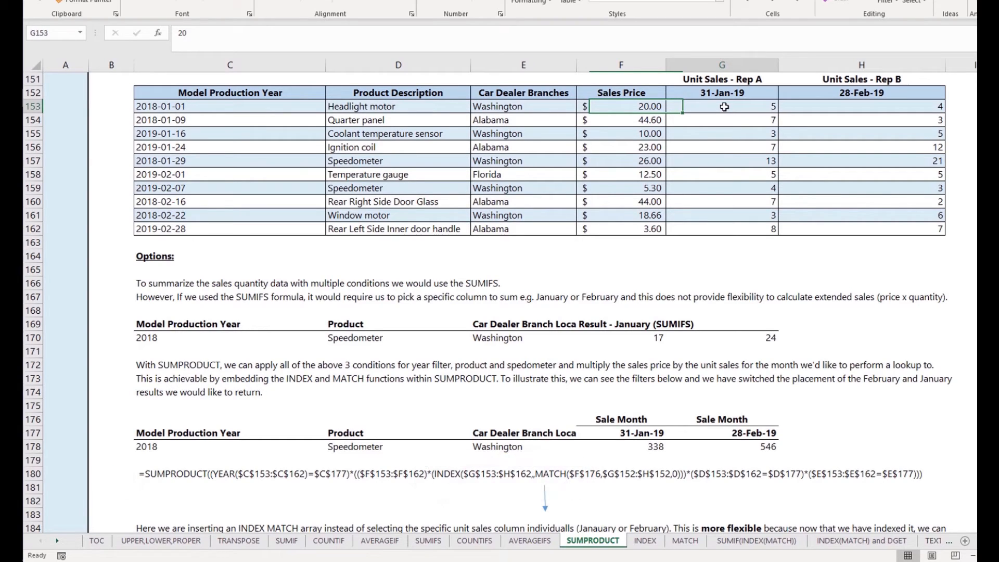
click(724, 106)
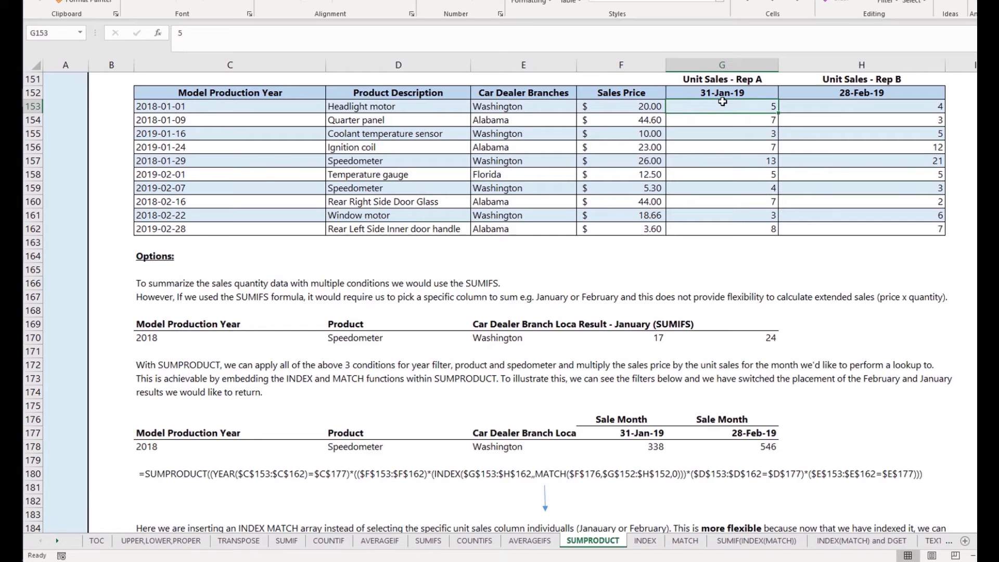
drag(722, 94, 799, 89)
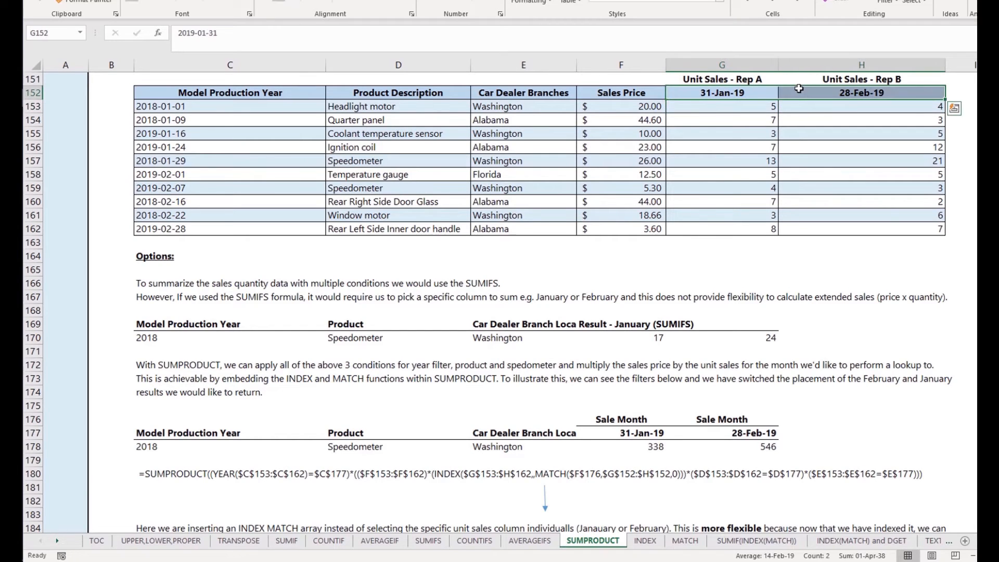
click(619, 447)
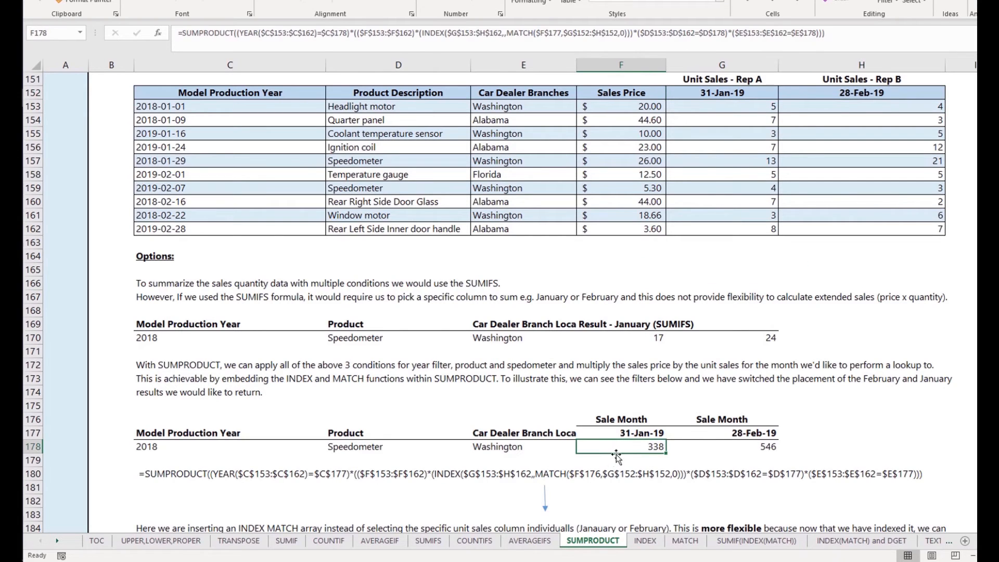
- Widen column E until the full Car Dealer Branch Location header fits
click(136, 472)
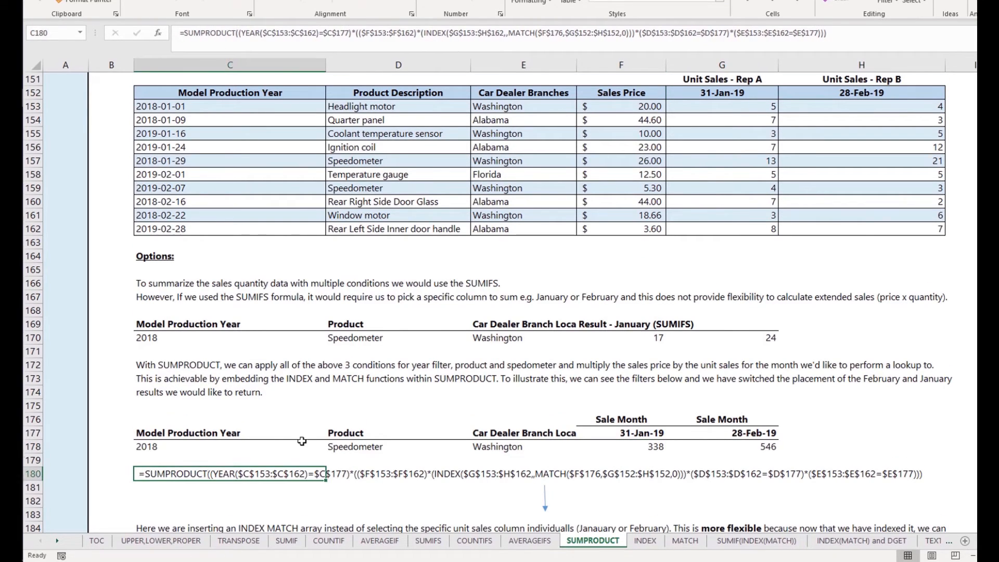
scroll(302, 441, down, 1)
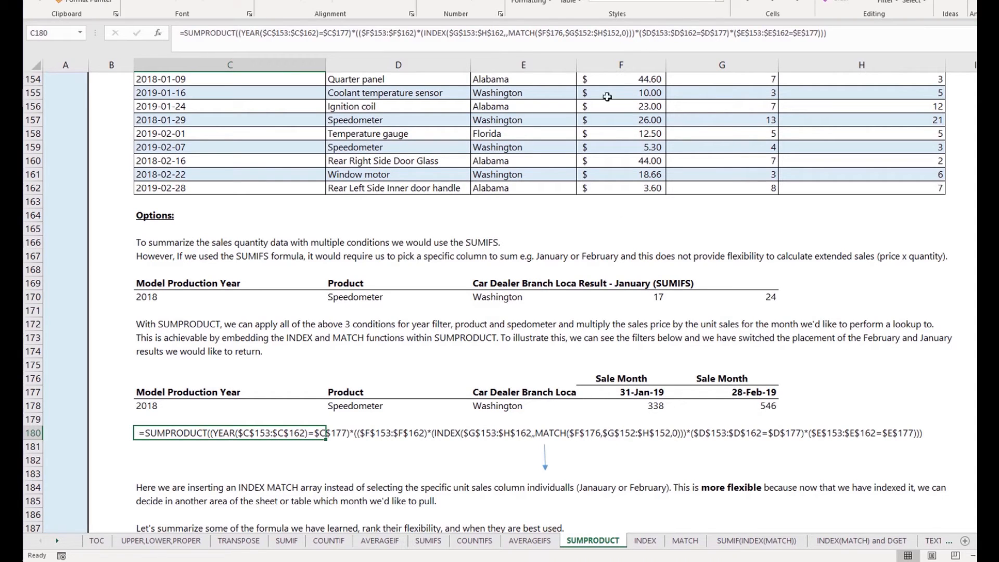
drag(577, 67, 601, 70)
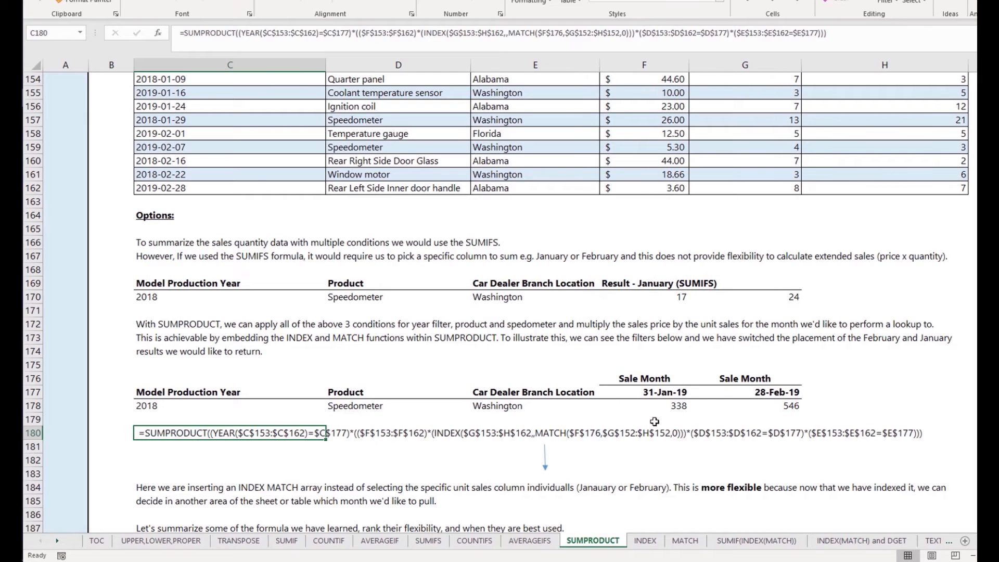
- Examine the YEAR condition on $C$153:$C$162 within the January SUMPRODUCT formula in F178
click(668, 406)
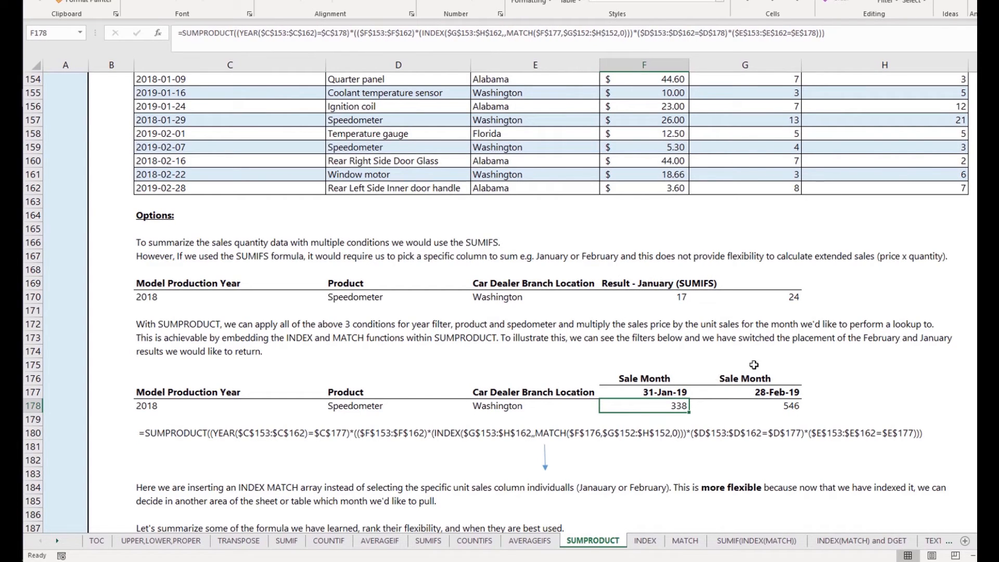
key(F2)
scroll(770, 314, up, 1)
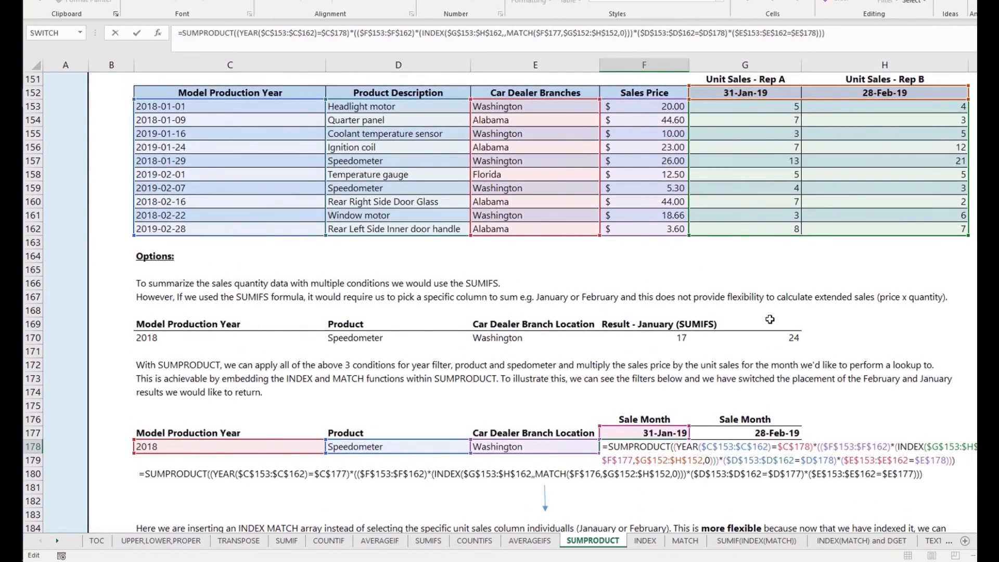
click(682, 447)
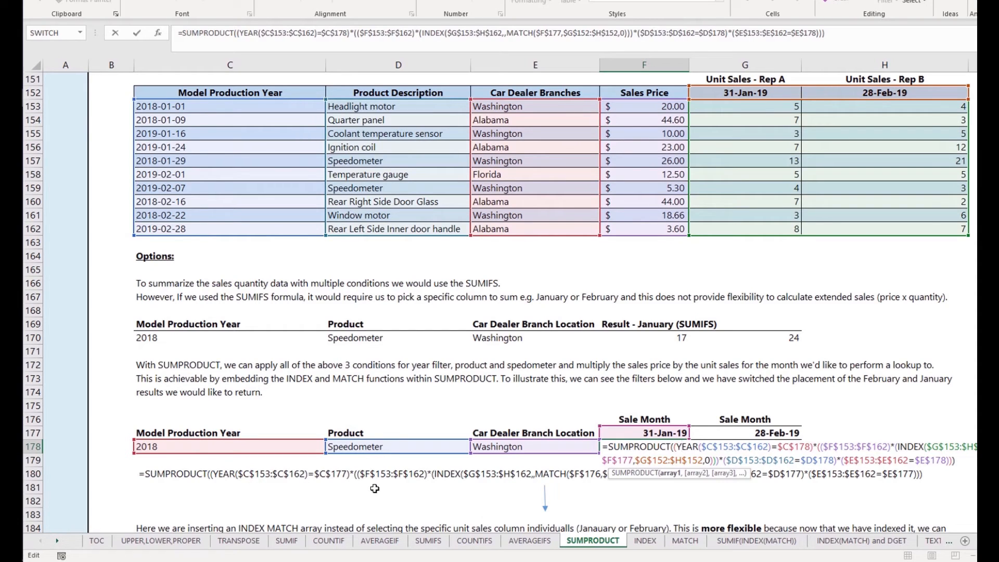
click(800, 447)
text(u)
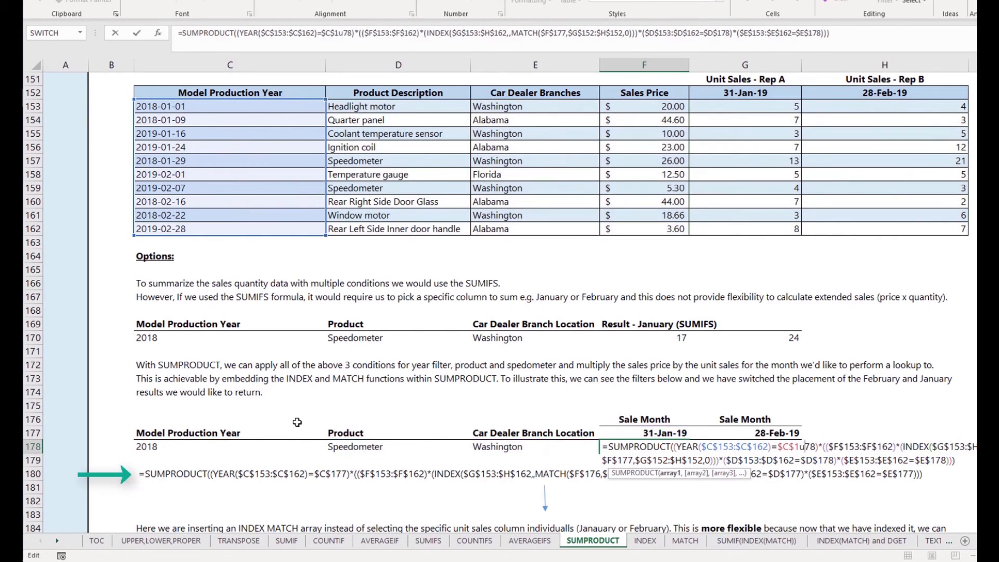
key(BackSpace)
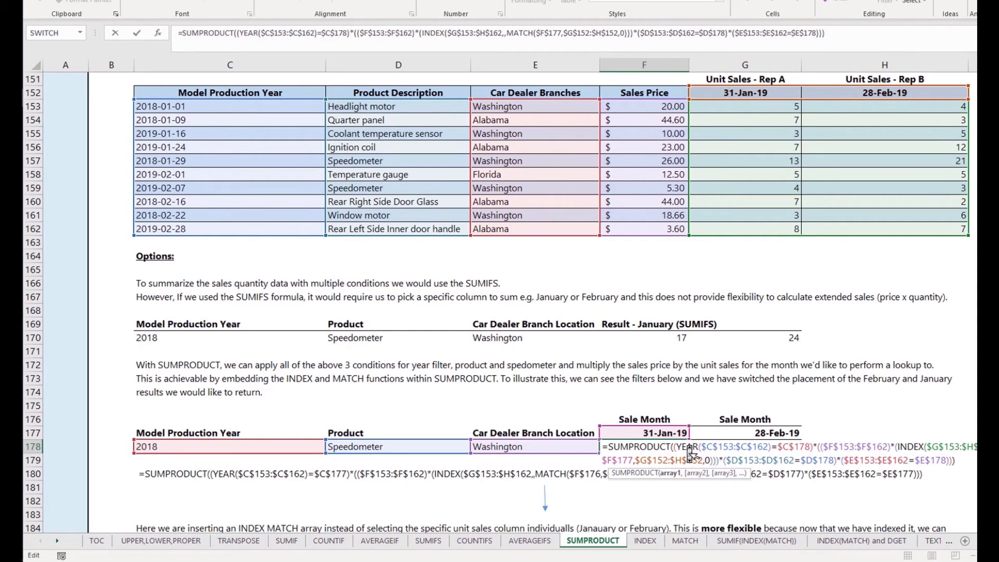
drag(698, 448, 767, 449)
click(766, 449)
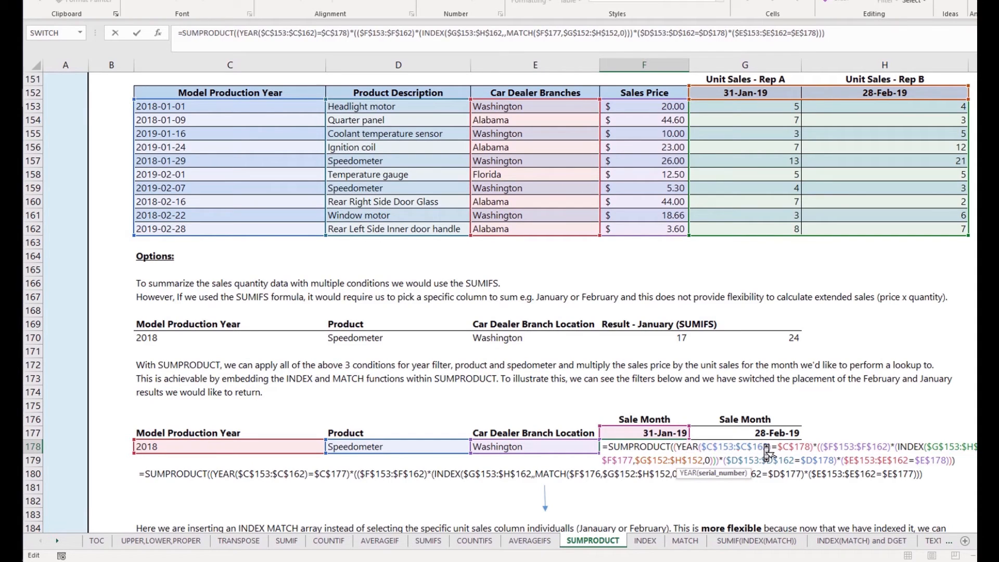
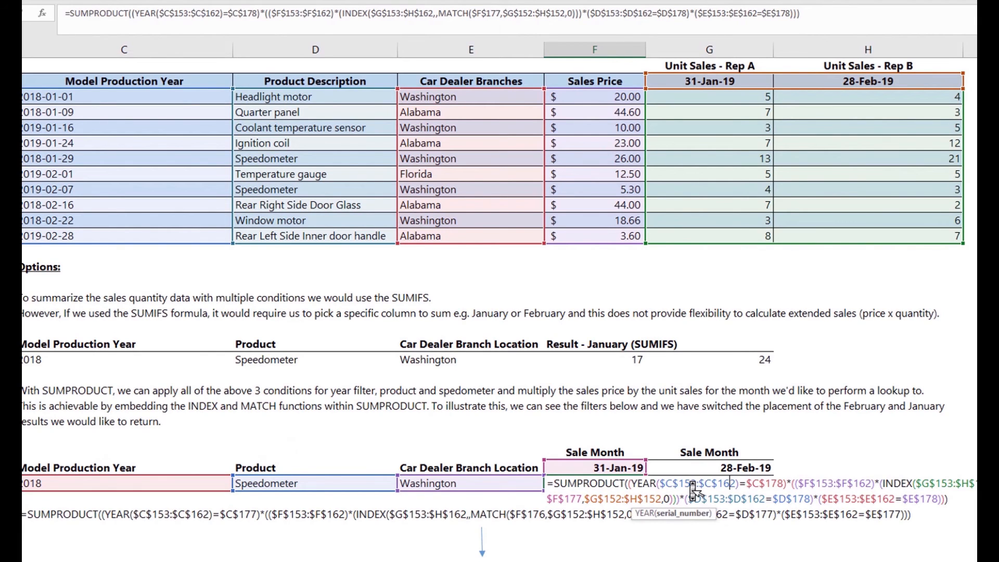
- Examine the product condition on $D$153:$D$162 and the sales price array $F$153:$F$162 in the F178 formula
click(689, 498)
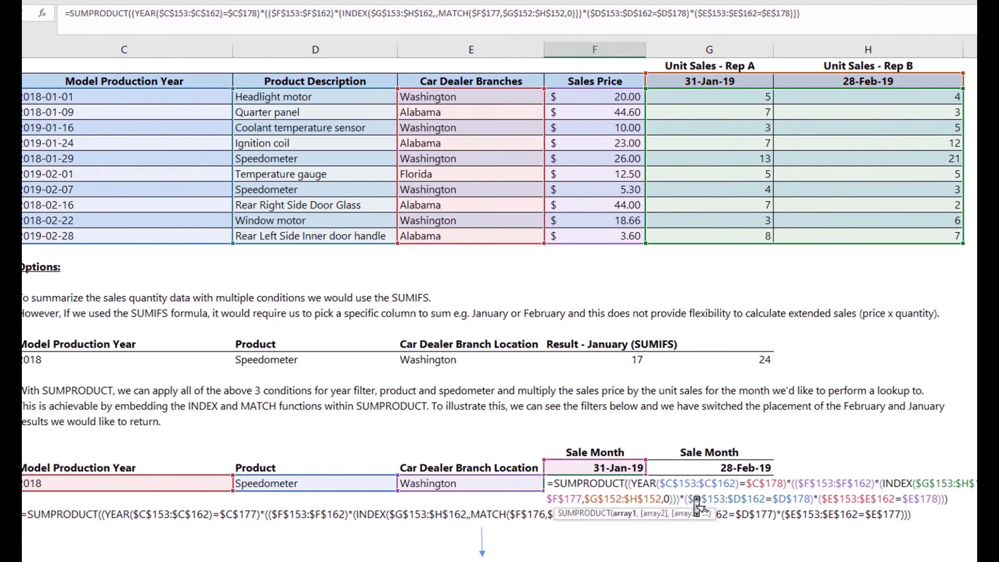
click(696, 500)
click(841, 483)
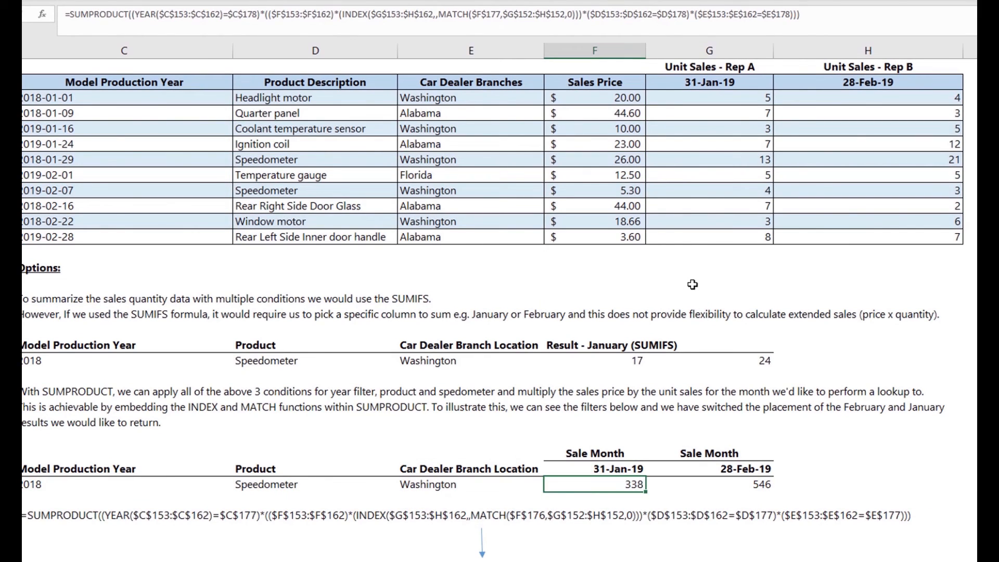
- Enter =F157*G157 in G165 to manually calculate the Washington speedometer's January sales as a check on the SUMPRODUCT result
click(693, 284)
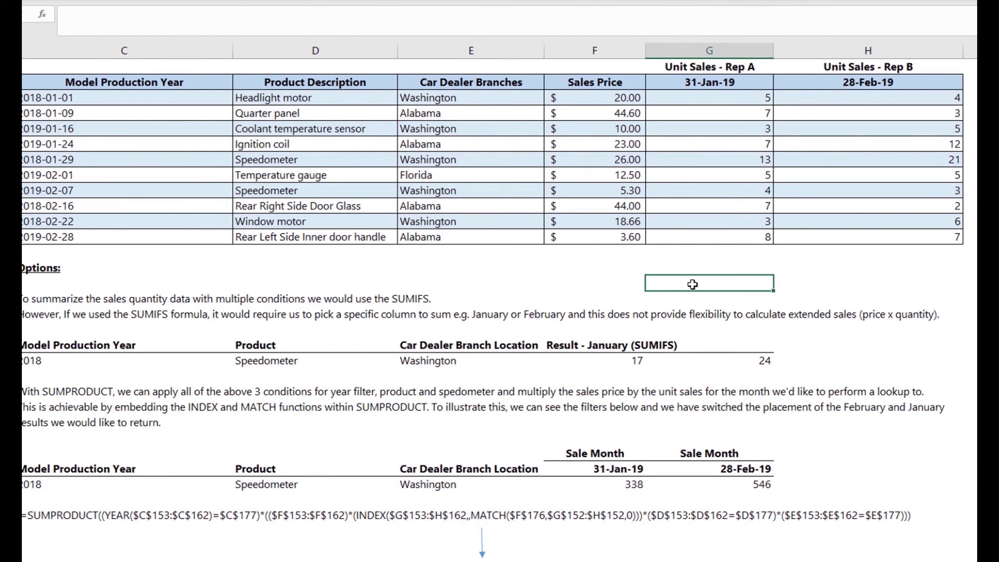
text(=)
click(614, 158)
text(*)
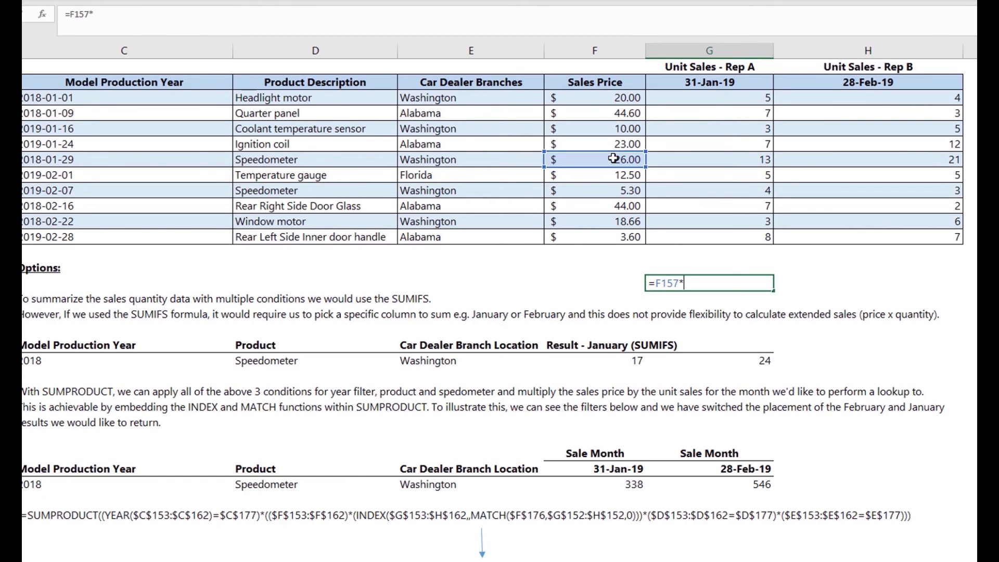
click(686, 163)
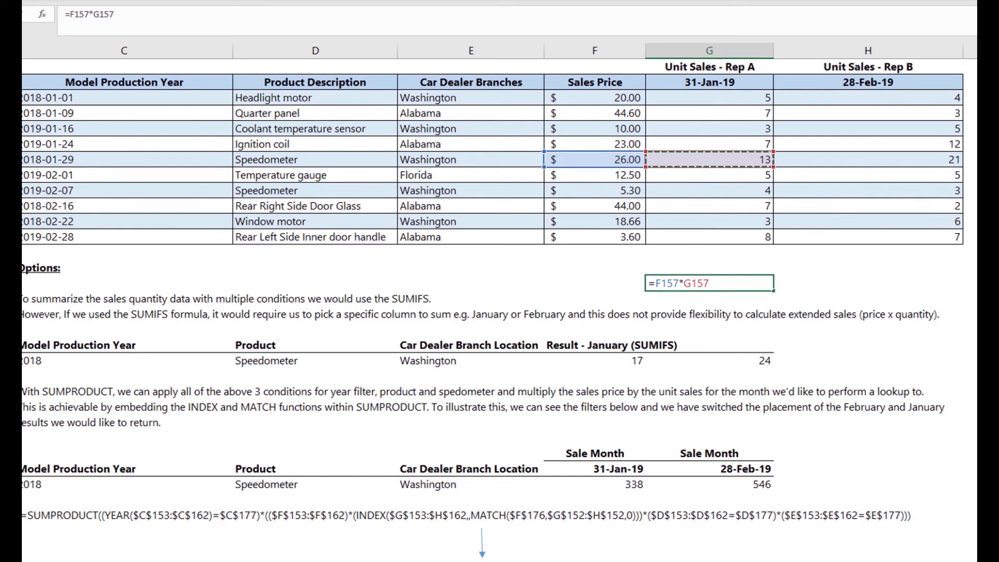
key(Return)
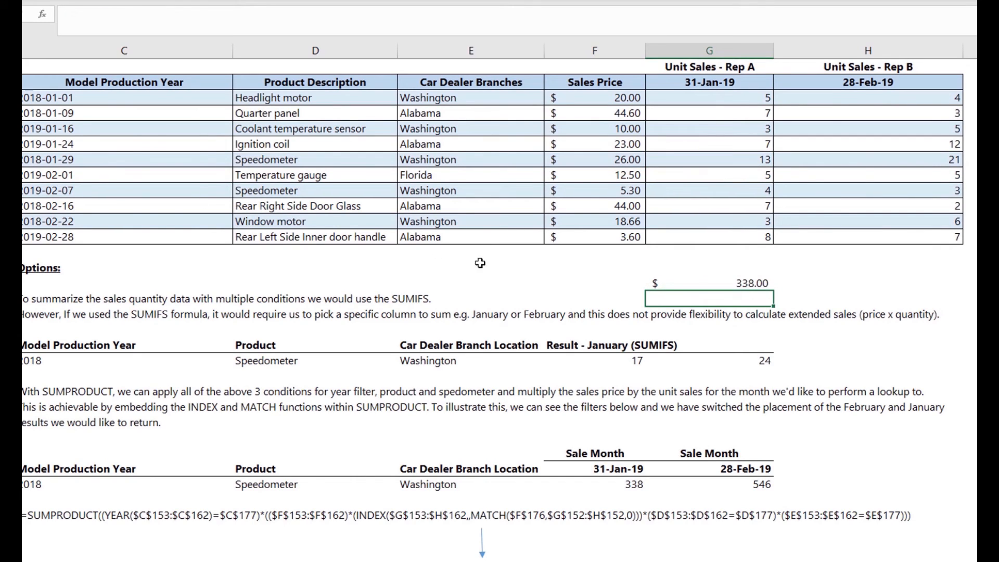
- Enter =F159*G159 in G166, below the G165 check, to manually calculate January sales for the Washington speedometer dated 2019-02-07
double_click(713, 286)
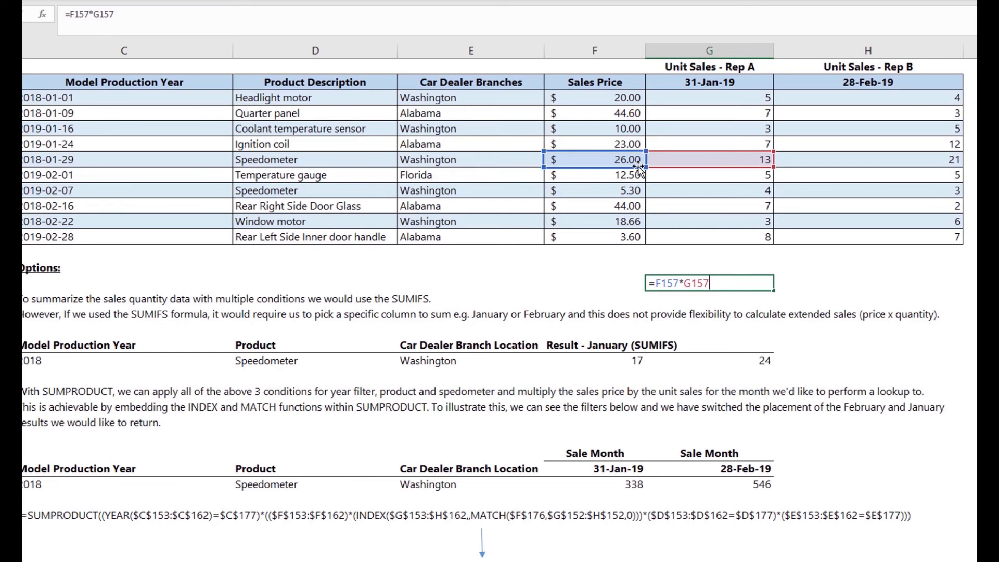
key(ctrl+Return)
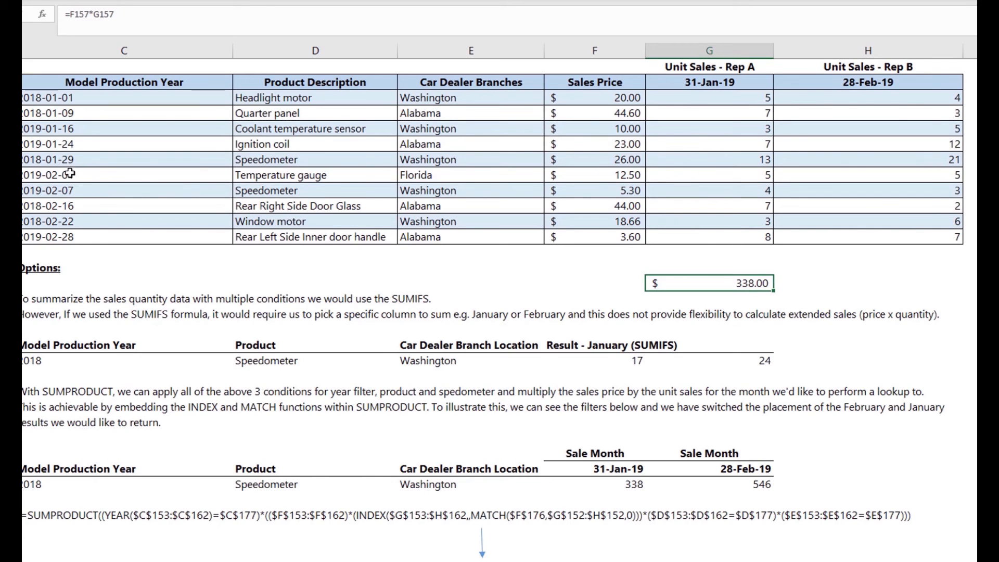
click(298, 205)
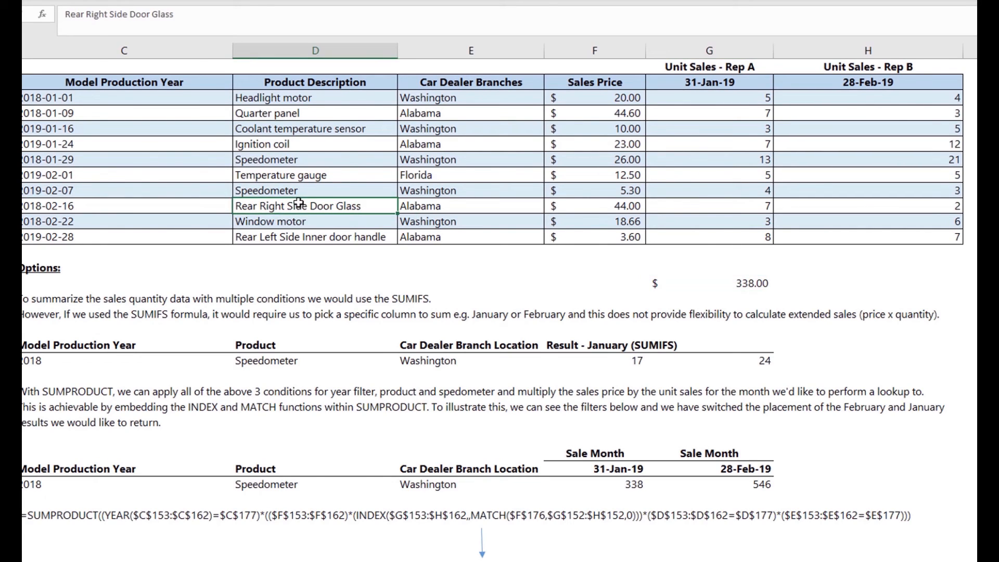
click(291, 193)
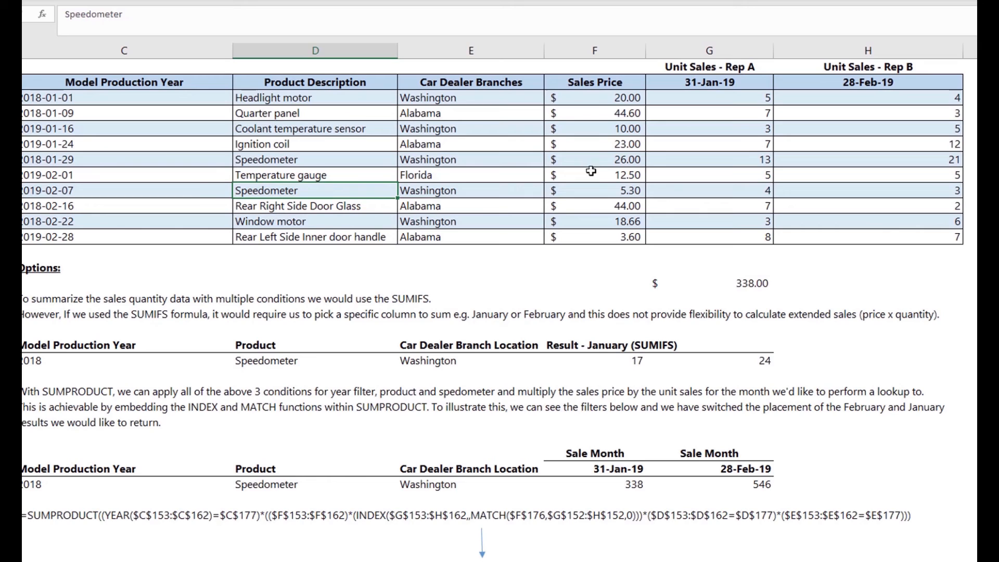
click(624, 189)
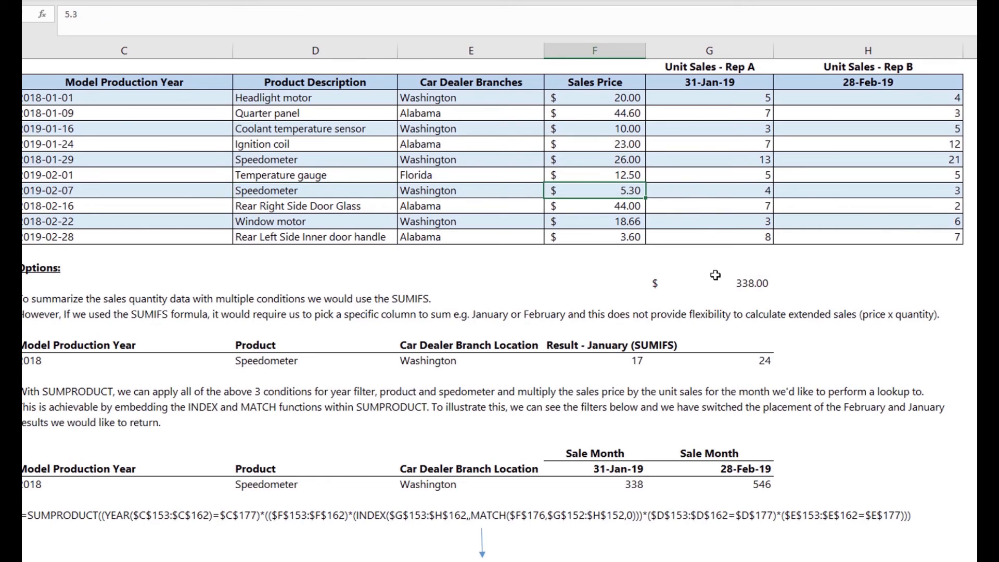
click(731, 297)
text(=)
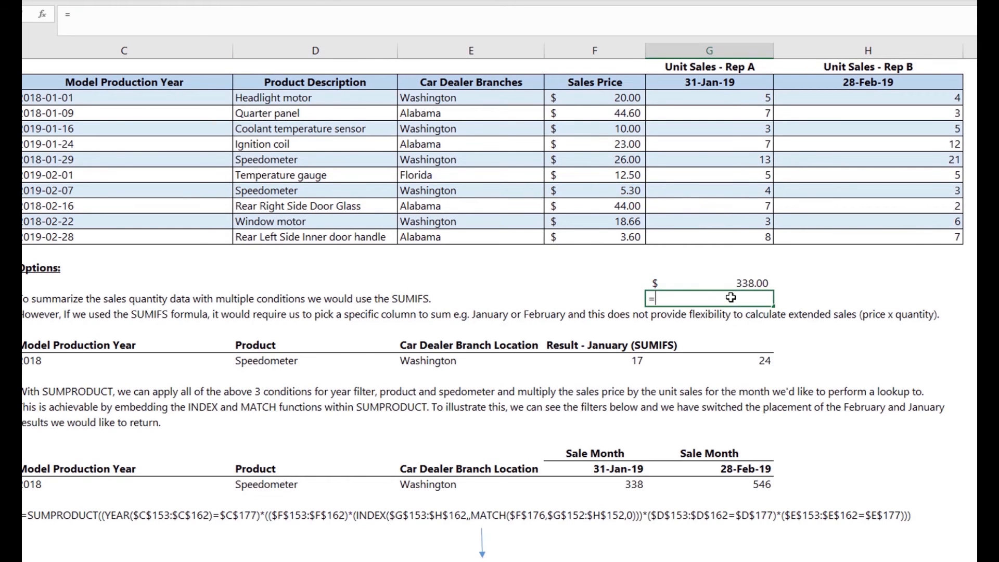
click(624, 189)
text(*)
click(691, 191)
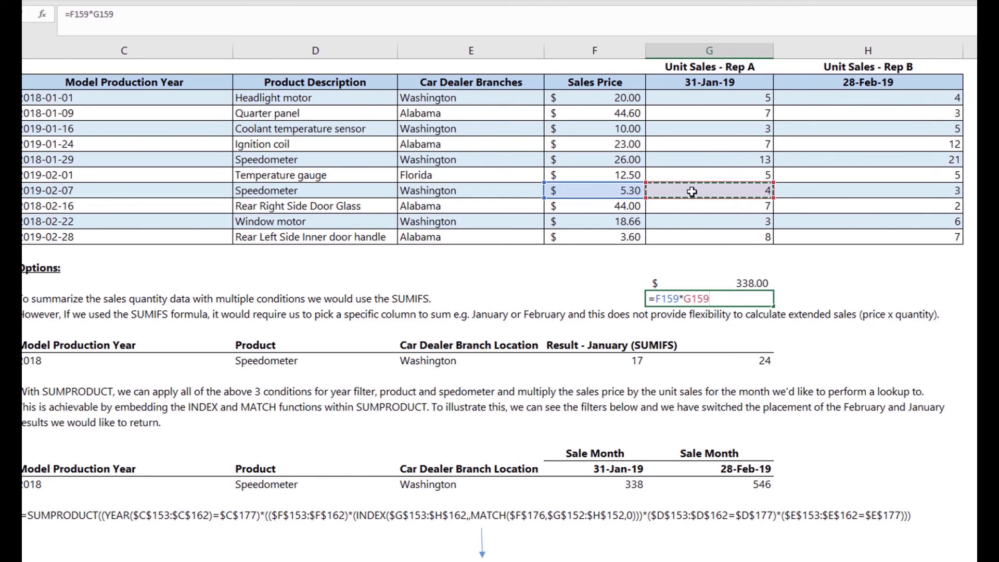
key(Return)
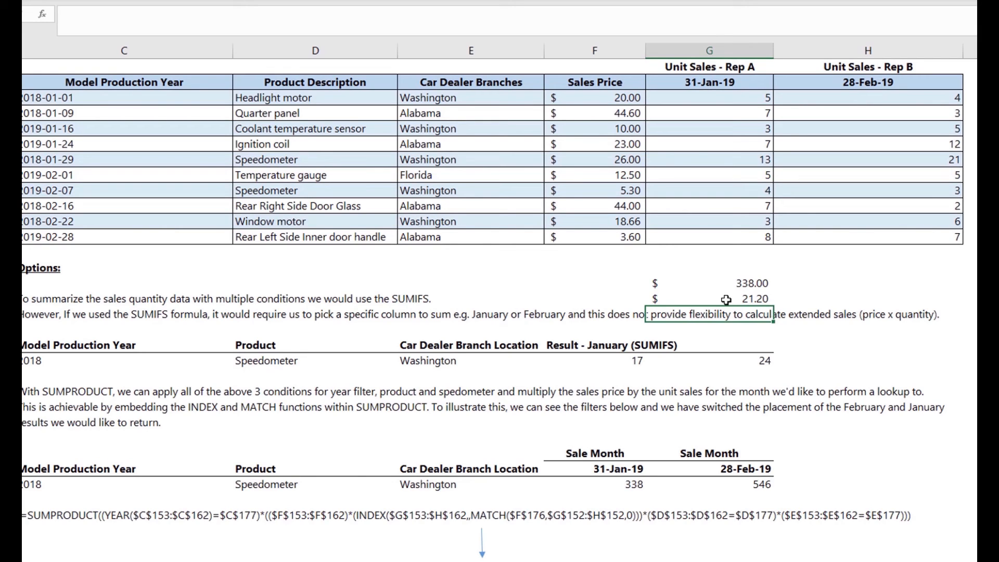
drag(727, 300, 729, 283)
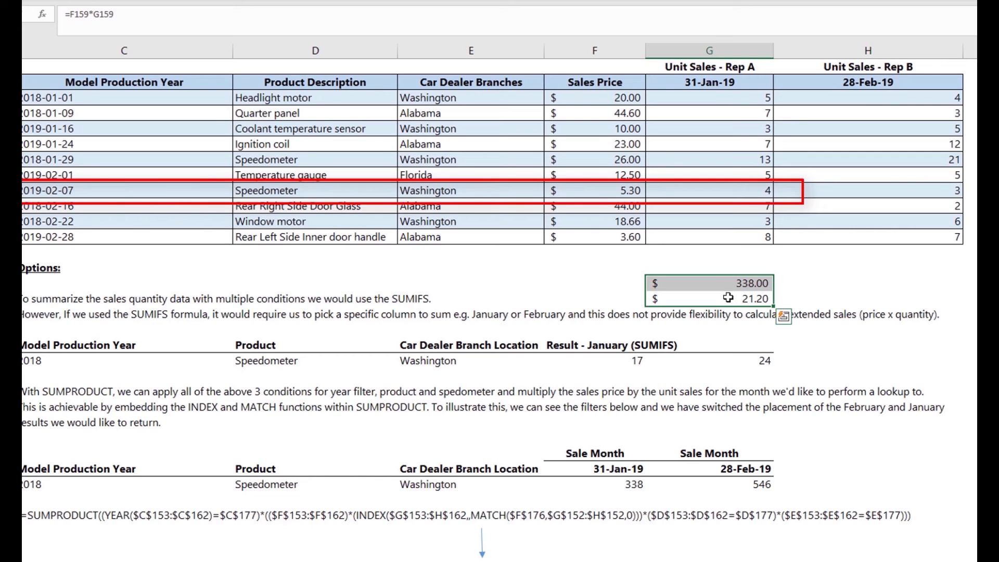
- Change the Washington speedometer's production date in C159 to 2018-02-07 and check the January SUMPRODUCT result in F178
double_click(117, 195)
click(43, 194)
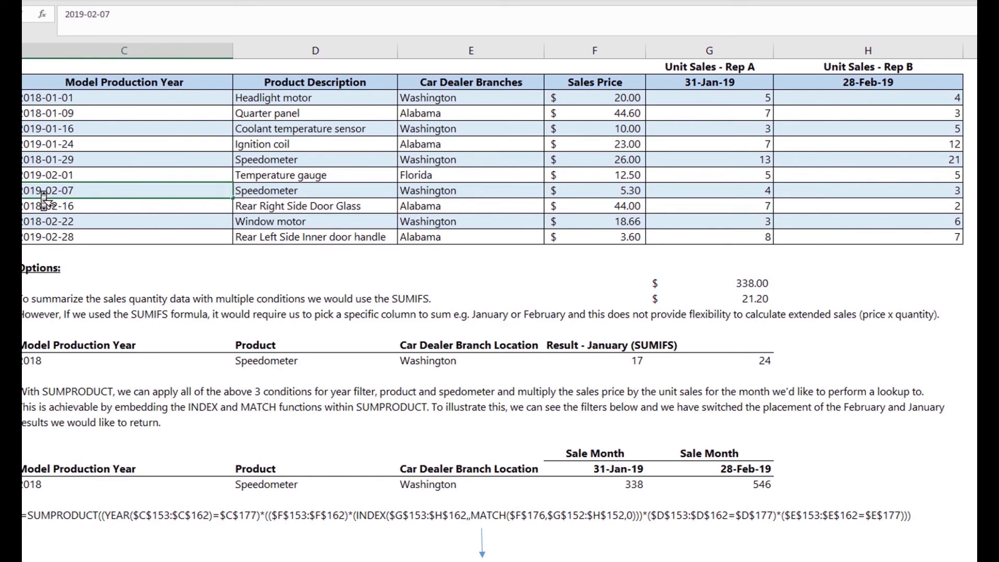
key(BackSpace)
text(8)
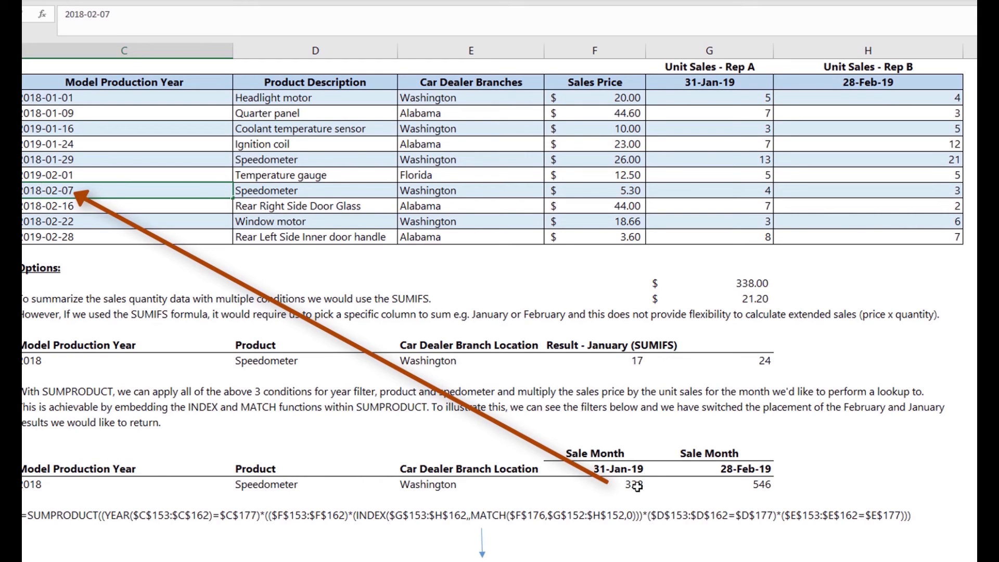
click(587, 488)
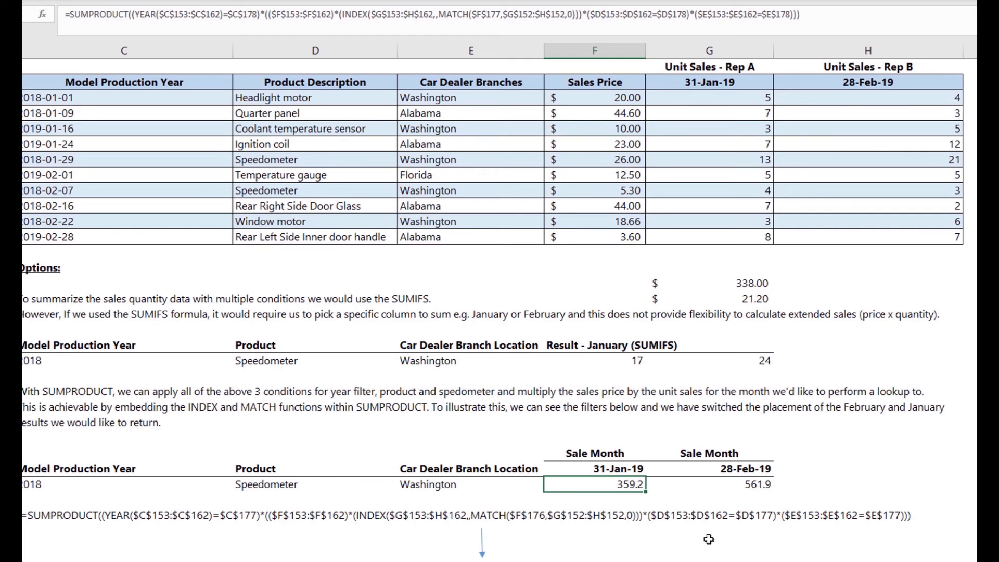
- Undo the production date change in C159 and the manual sales calculations in G165 and G166
key(ctrl+z)
key(ctrl+z)
key(ctrl+z)
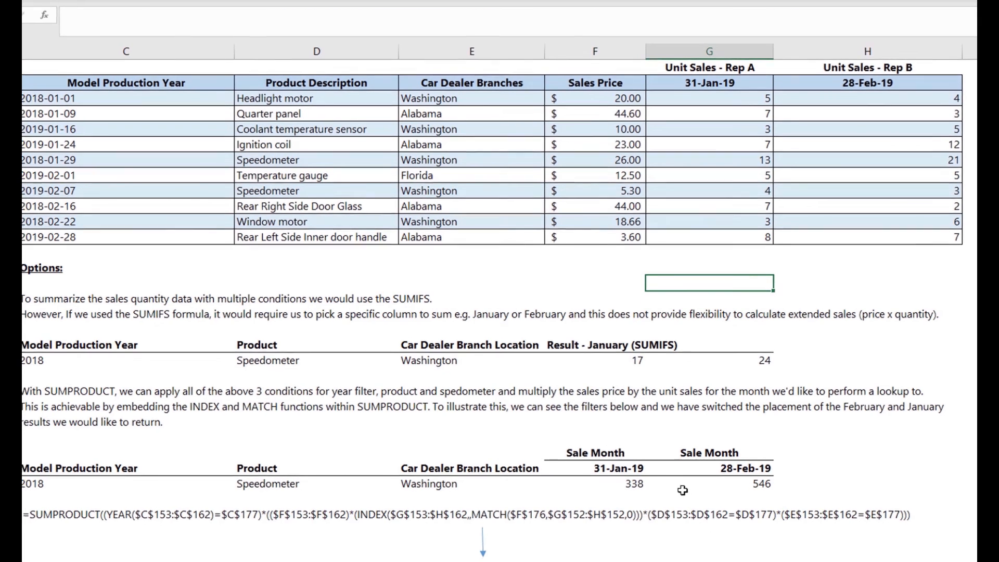
- Compare the SUMPRODUCT formula in F178 with its written-out version in C180, tracing the YEAR condition and referenced ranges in the sales table
click(573, 488)
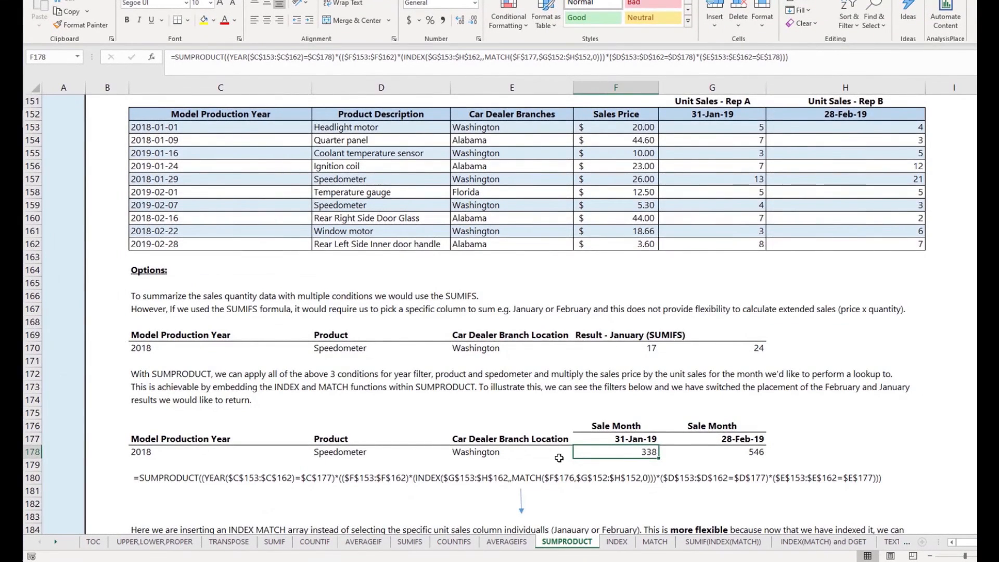
scroll(556, 455, down, 3)
click(192, 363)
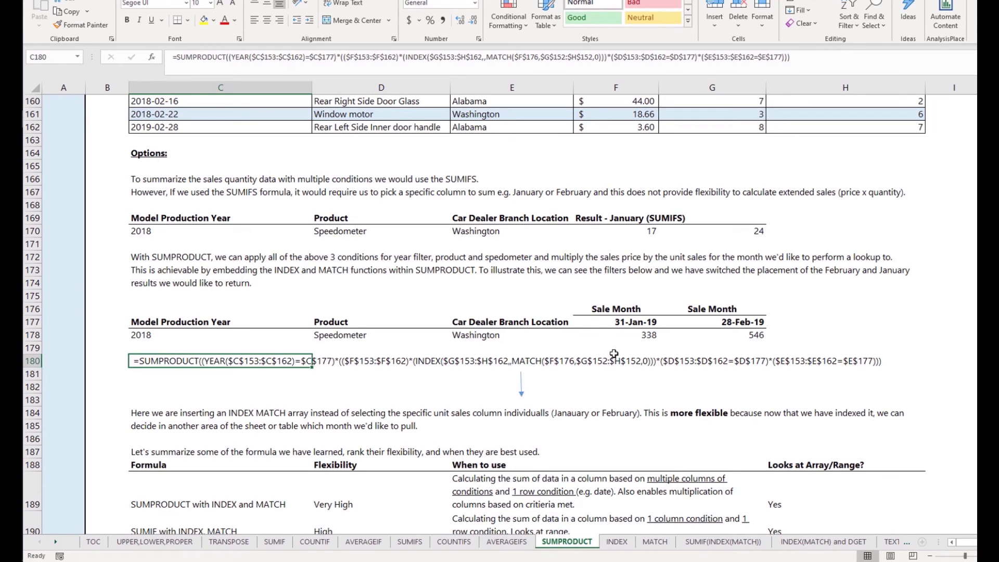
double_click(622, 336)
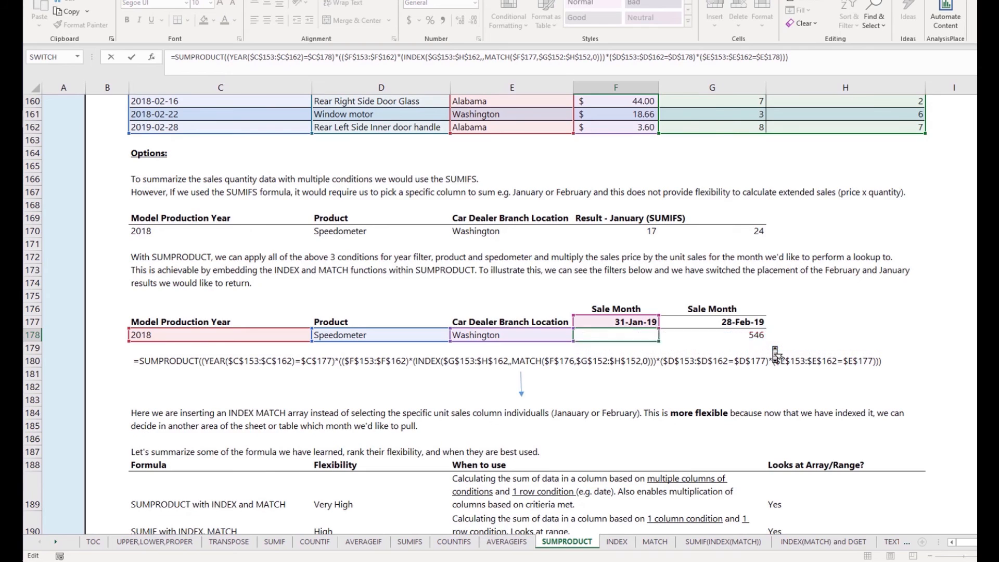
scroll(688, 268, up, 2)
scroll(688, 268, up, 2)
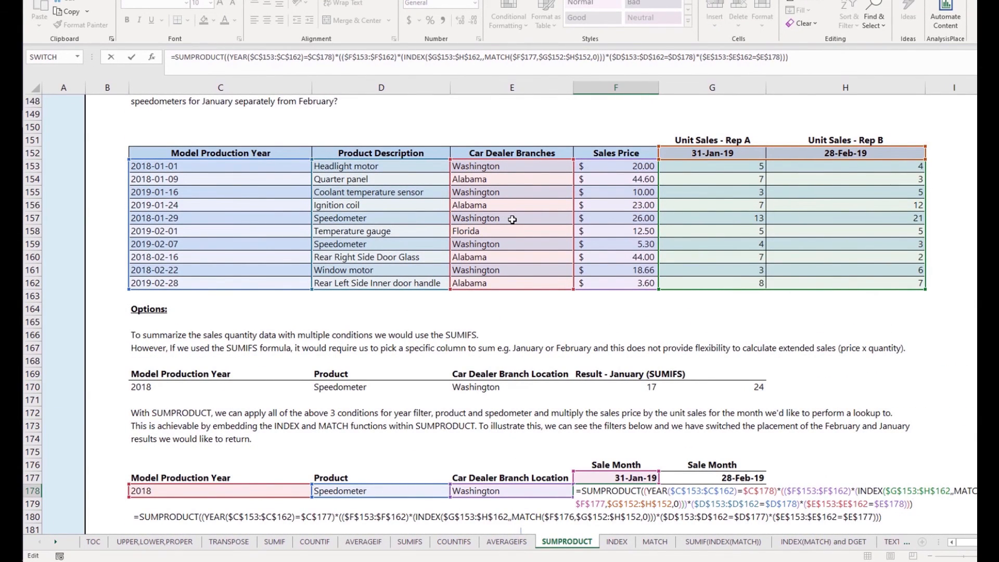
scroll(507, 218, down, 3)
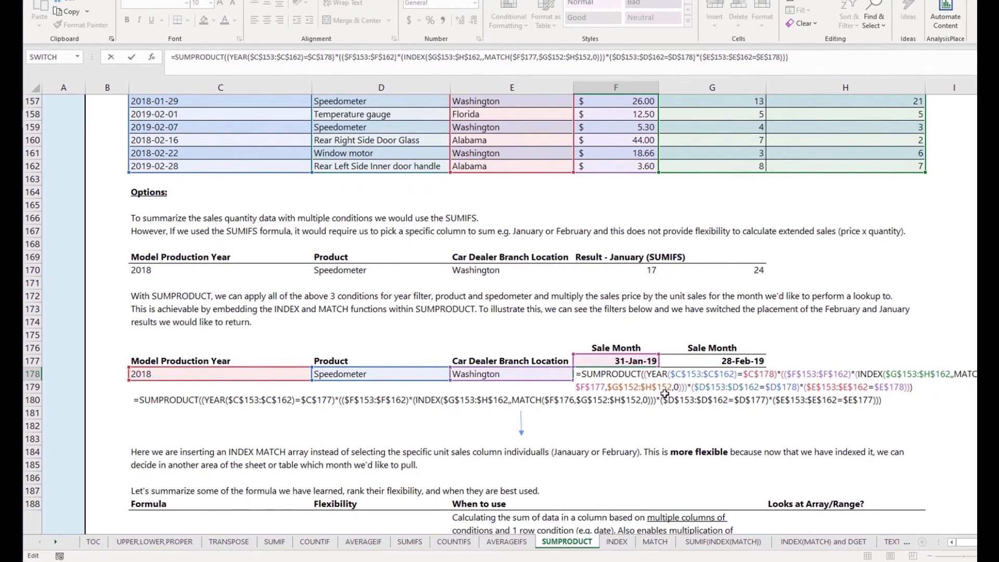
drag(648, 375, 665, 380)
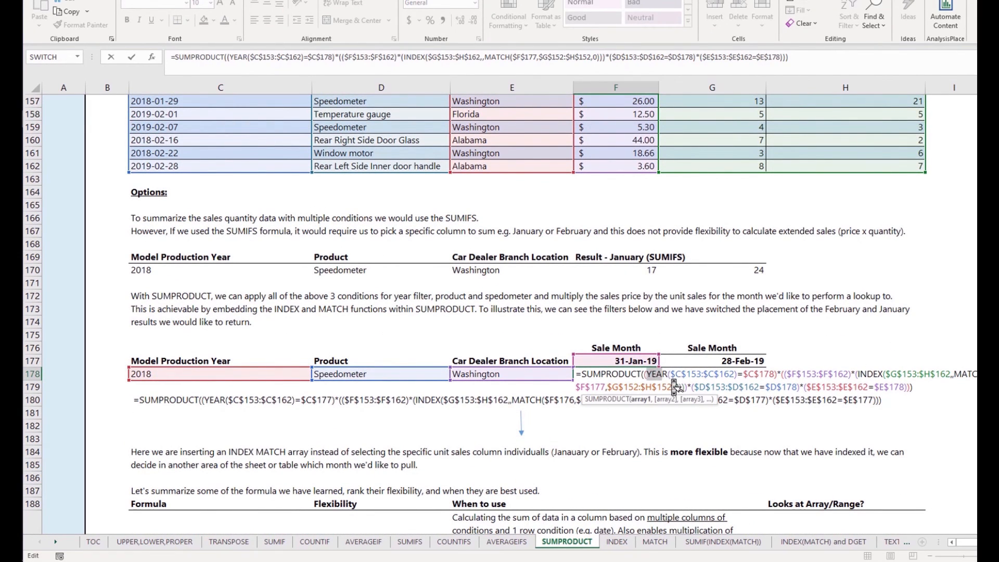
scroll(533, 379, up, 1)
scroll(543, 346, up, 1)
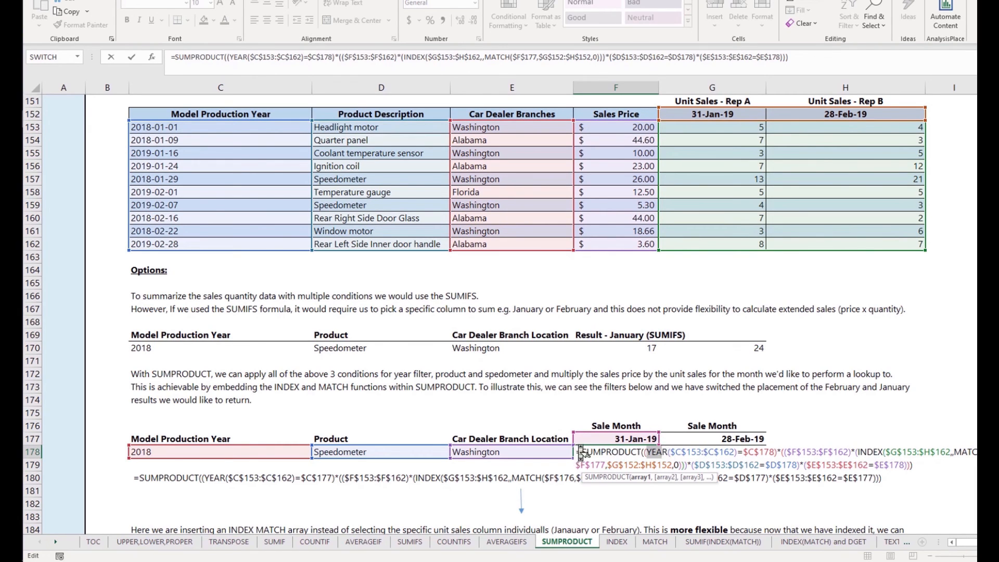
key(Escape)
scroll(178, 443, down, 1)
click(178, 443)
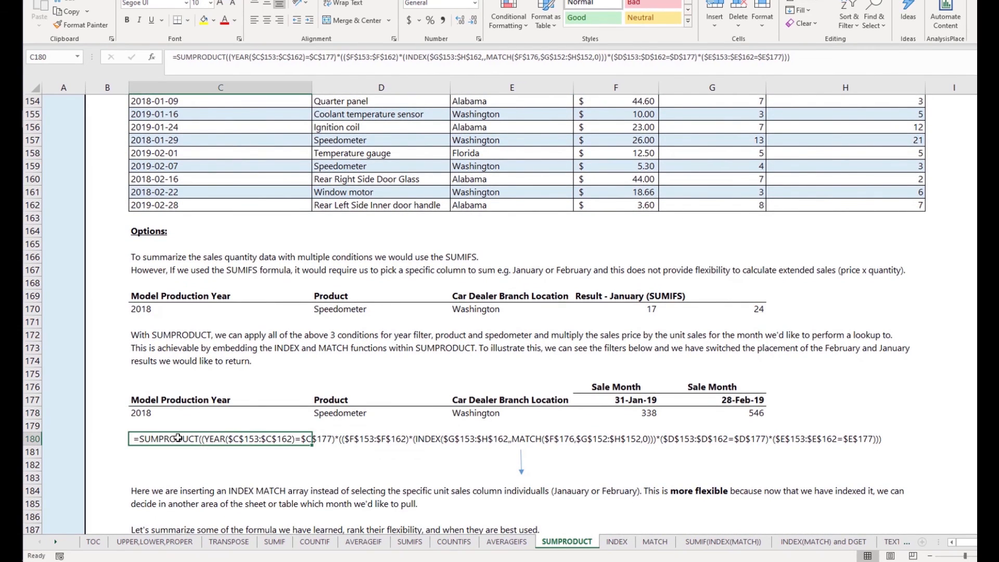
- Read the flexibility rating and usage description of SUMPRODUCT with INDEX and MATCH in the formula summary table
scroll(232, 457, down, 1)
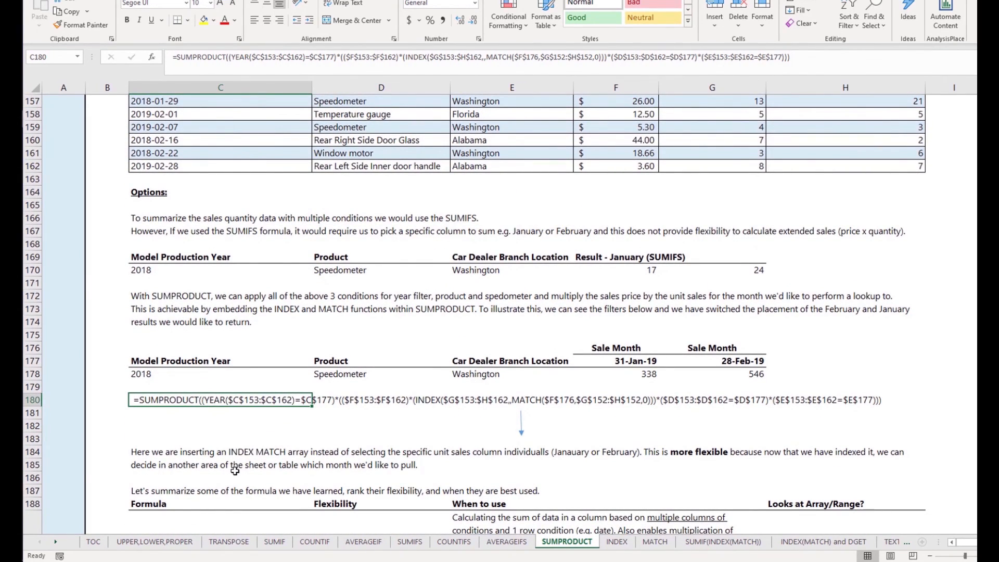
scroll(237, 470, down, 2)
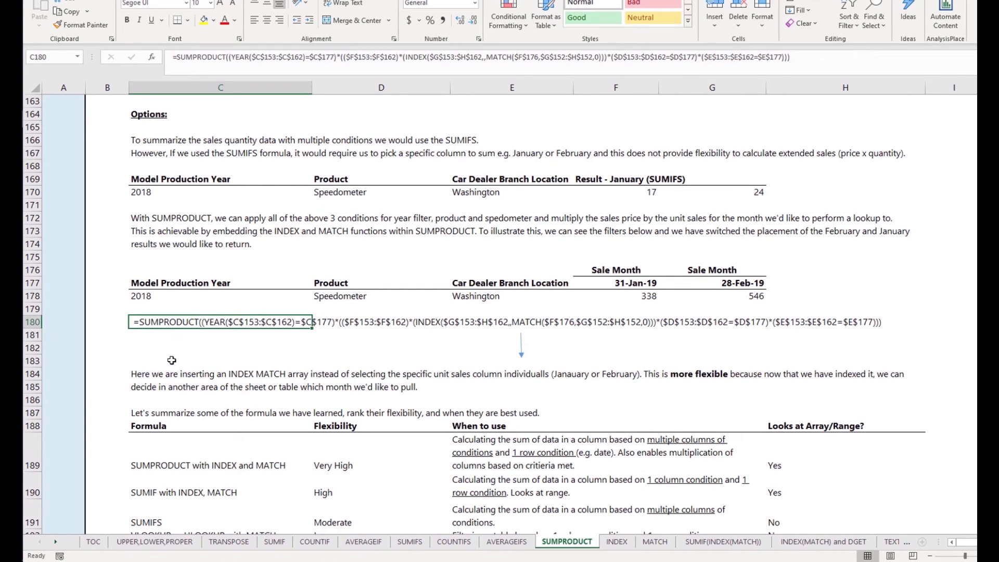
scroll(183, 368, down, 2)
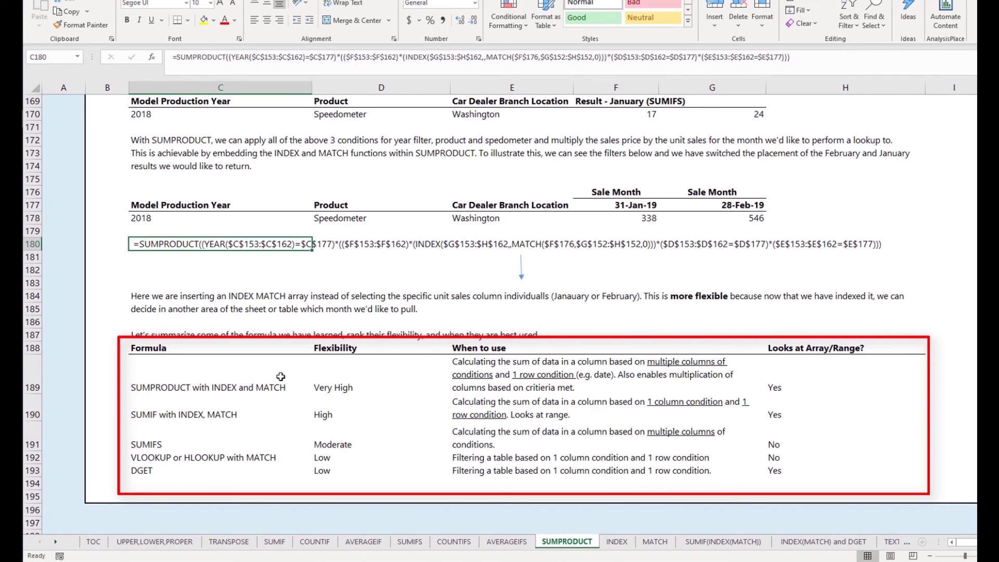
click(203, 376)
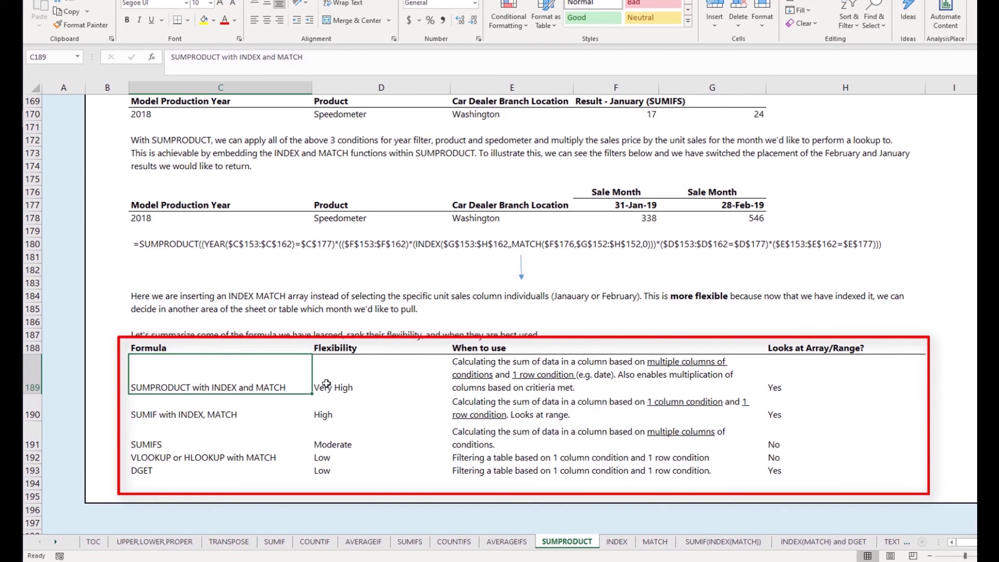
click(389, 378)
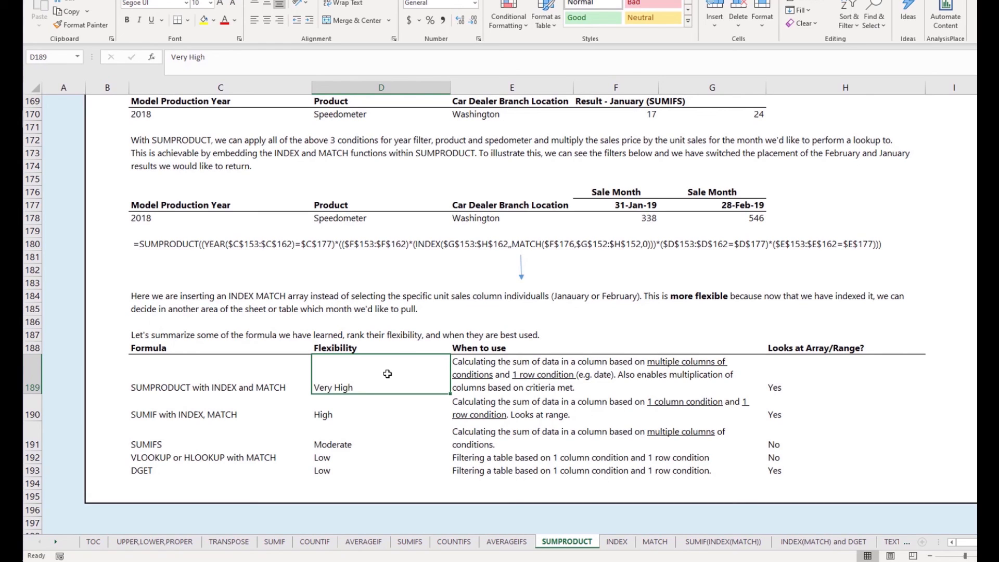
click(488, 370)
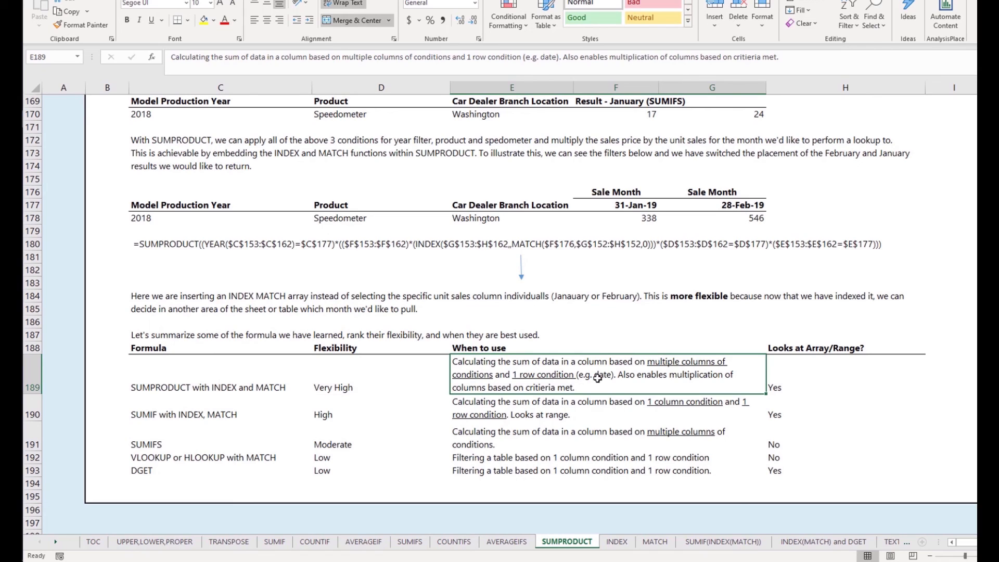
- Relate SUMPRODUCT's column multiplication to the sales price and January units, and check whether its summary entry looks at arrays or ranges
scroll(578, 367, up, 6)
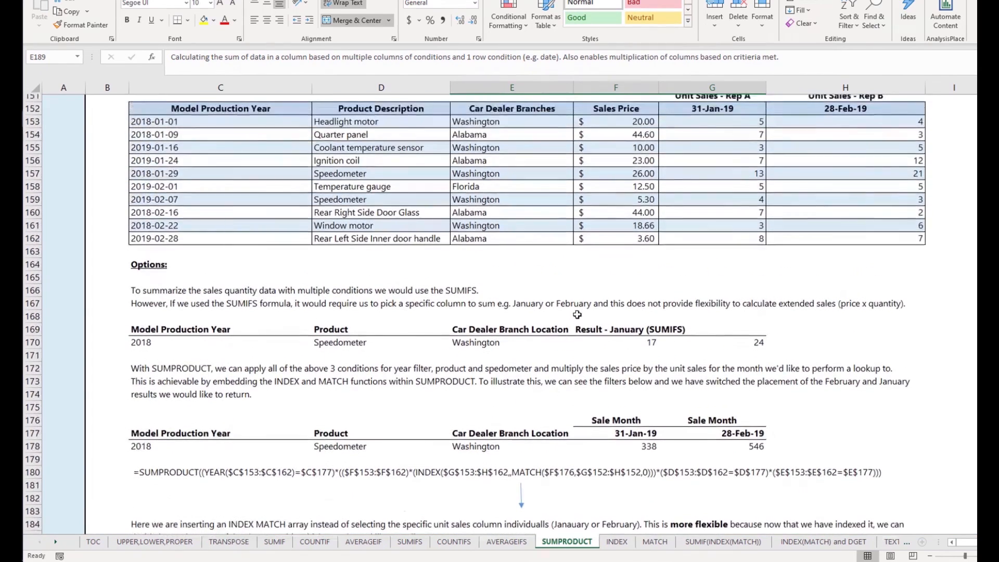
scroll(577, 315, down, 4)
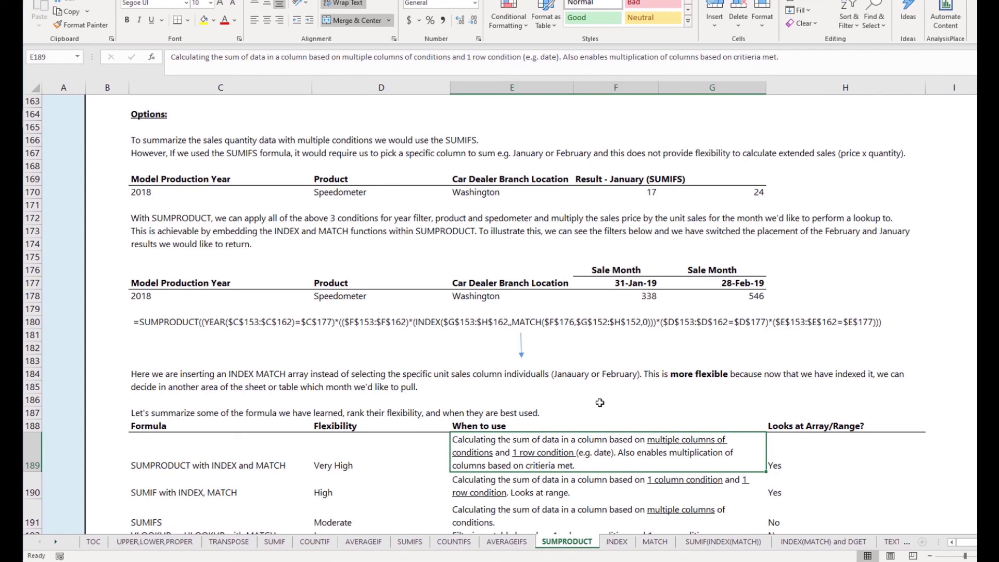
scroll(600, 403, up, 5)
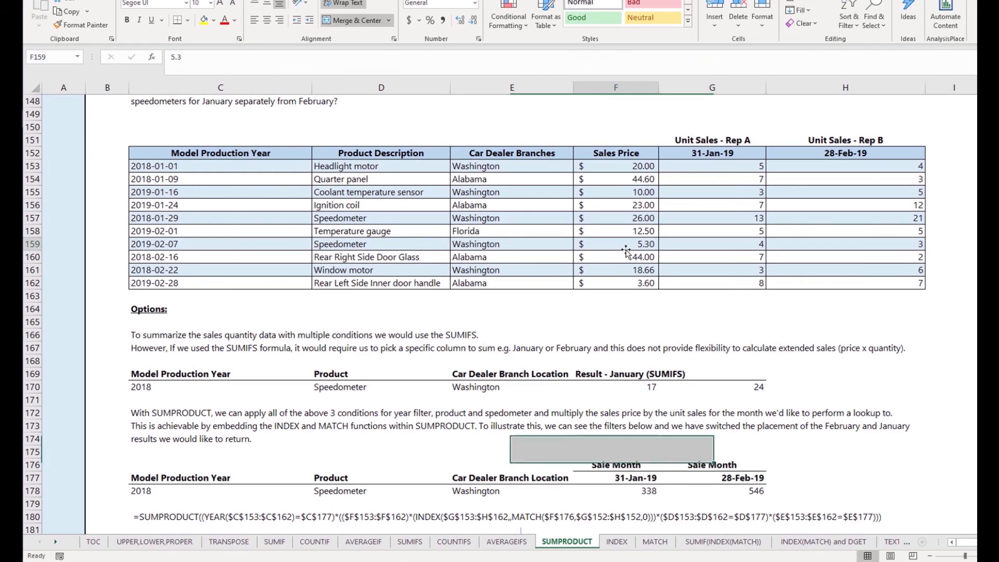
click(681, 243)
scroll(648, 314, down, 5)
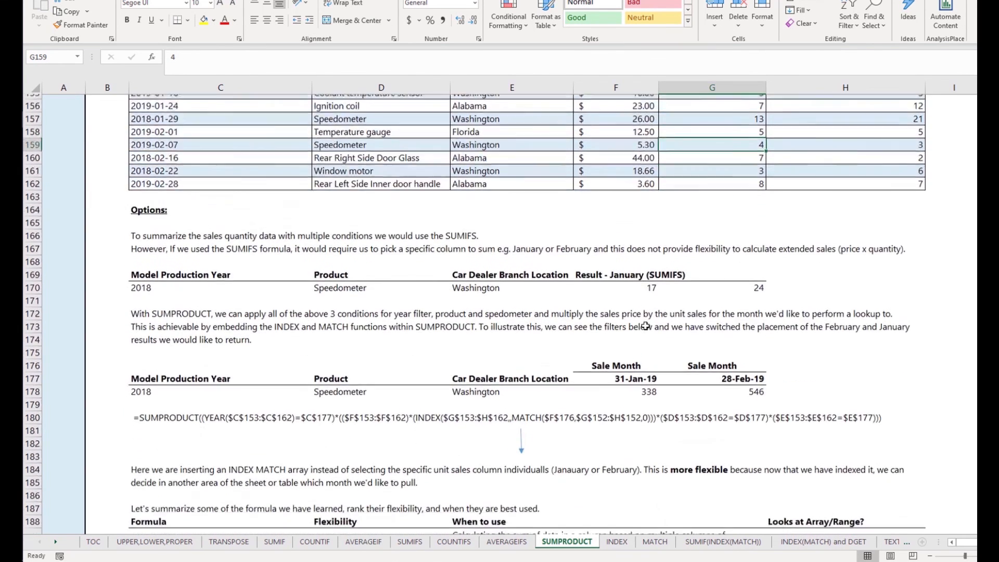
click(607, 462)
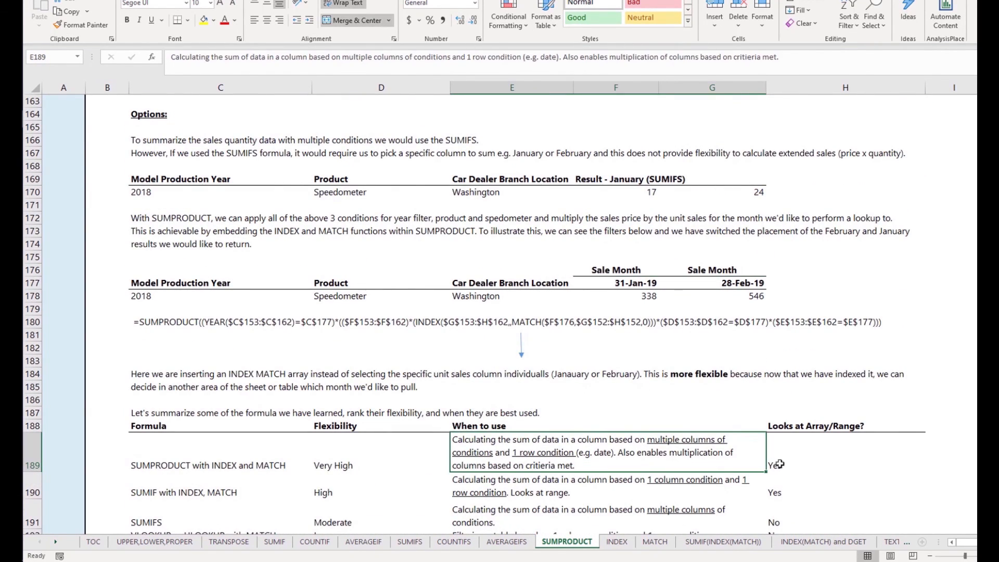
click(781, 463)
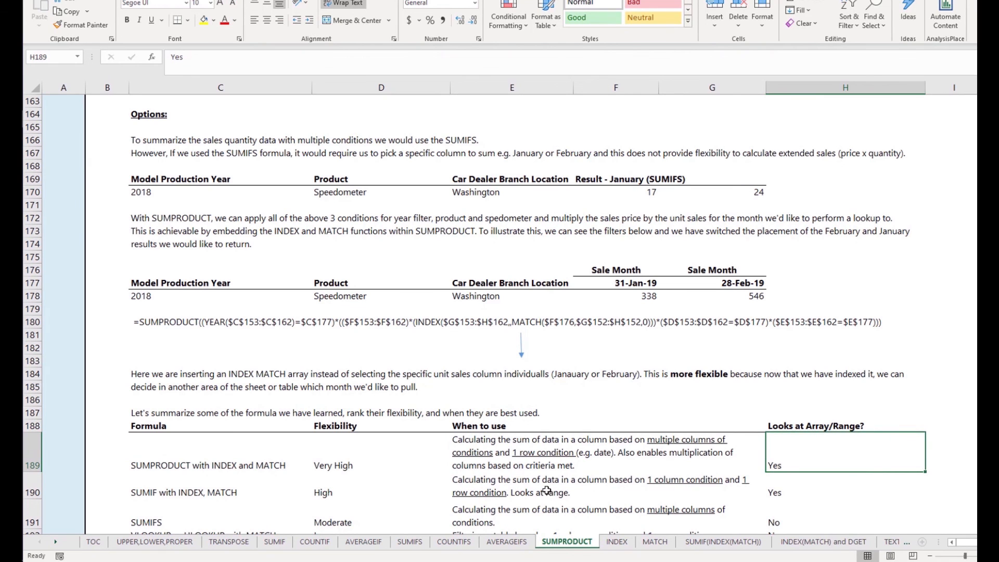
- Examine the flexibility and usage of SUMIF with INDEX, MATCH and the flexibility of SUMIFS in the formula summary table
scroll(174, 492, down, 2)
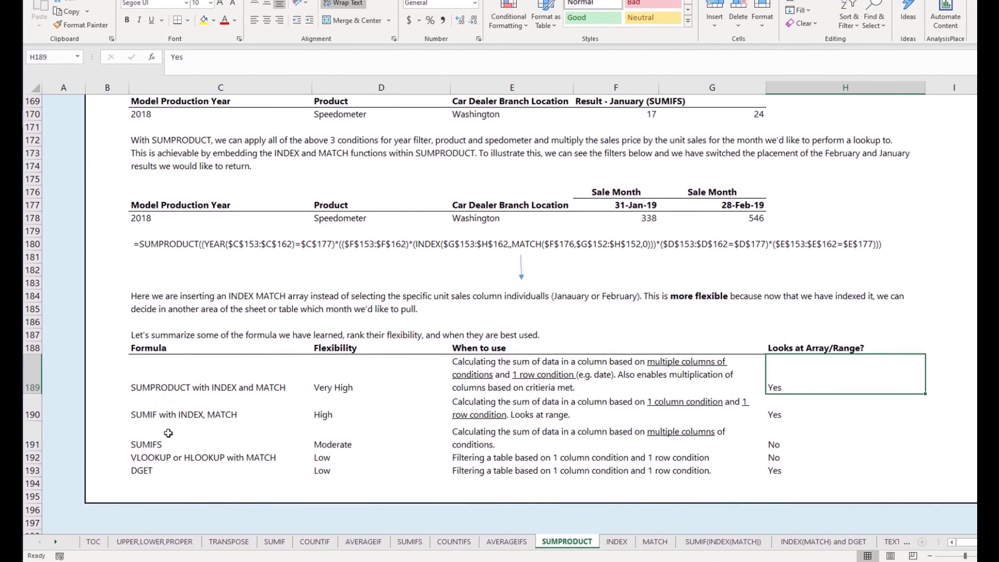
click(166, 411)
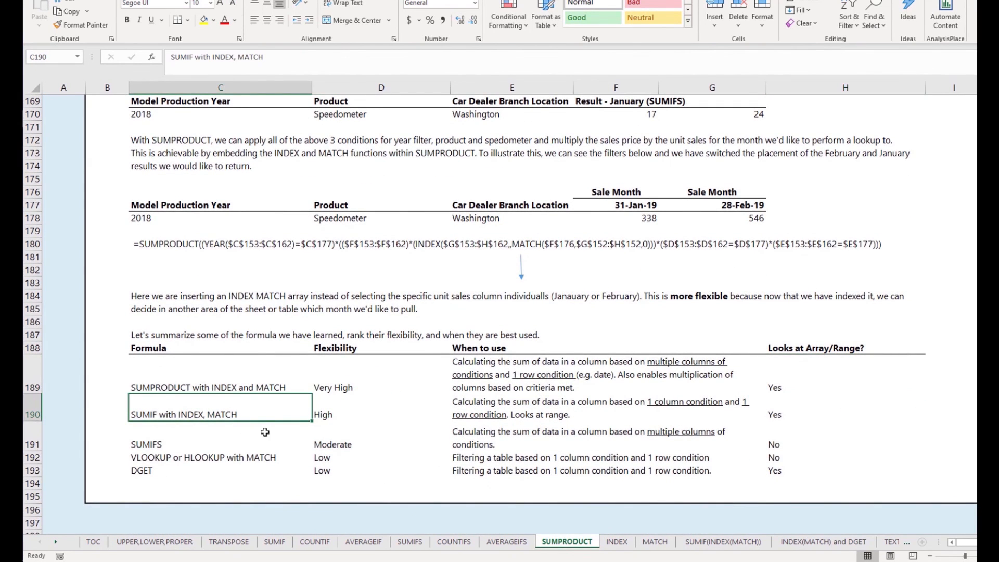
click(358, 411)
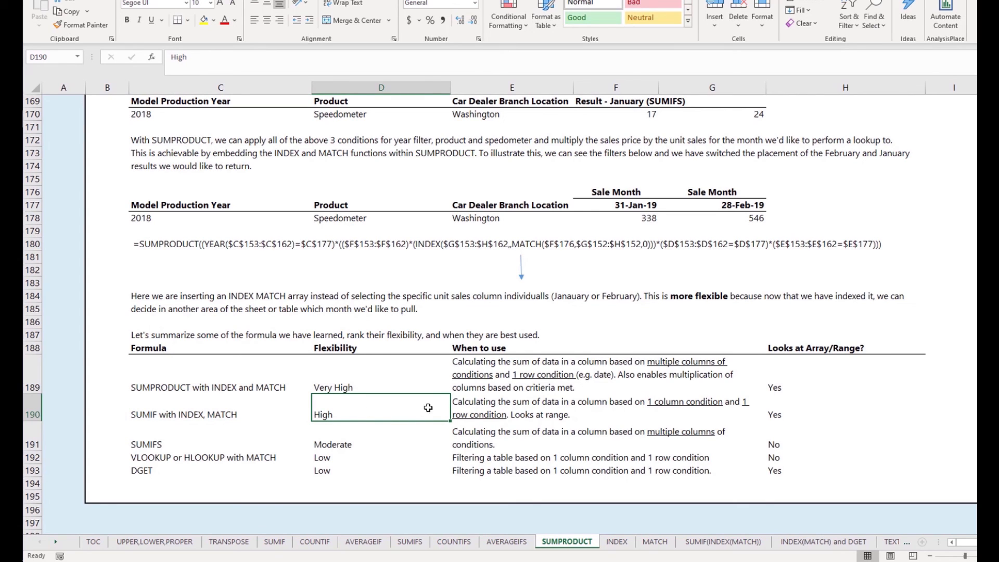
click(504, 406)
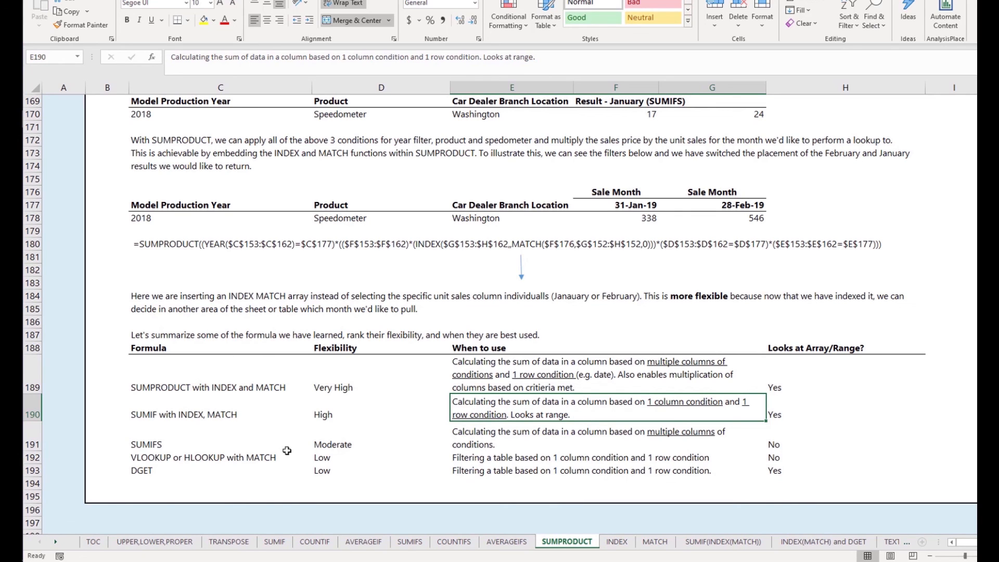
click(233, 433)
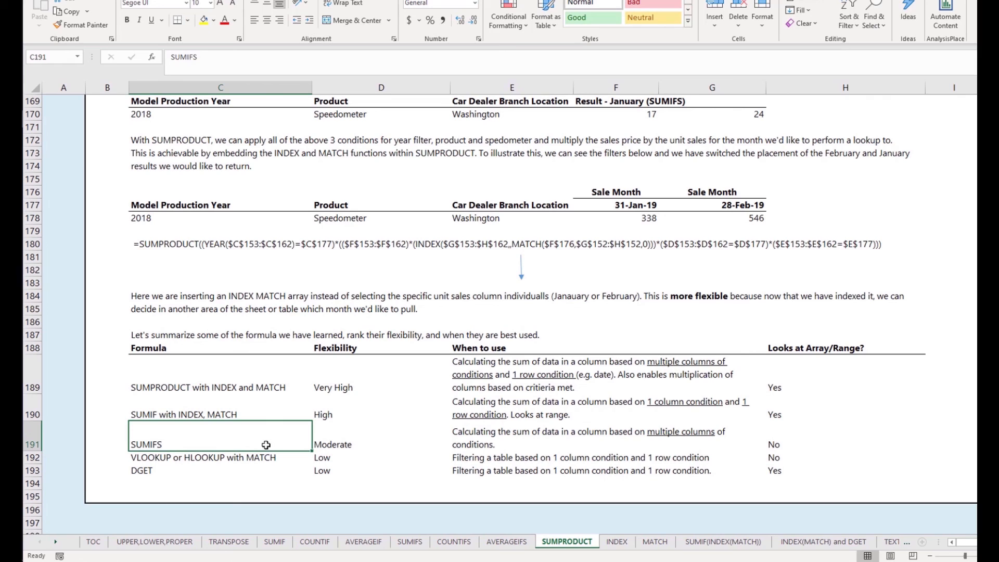
click(381, 438)
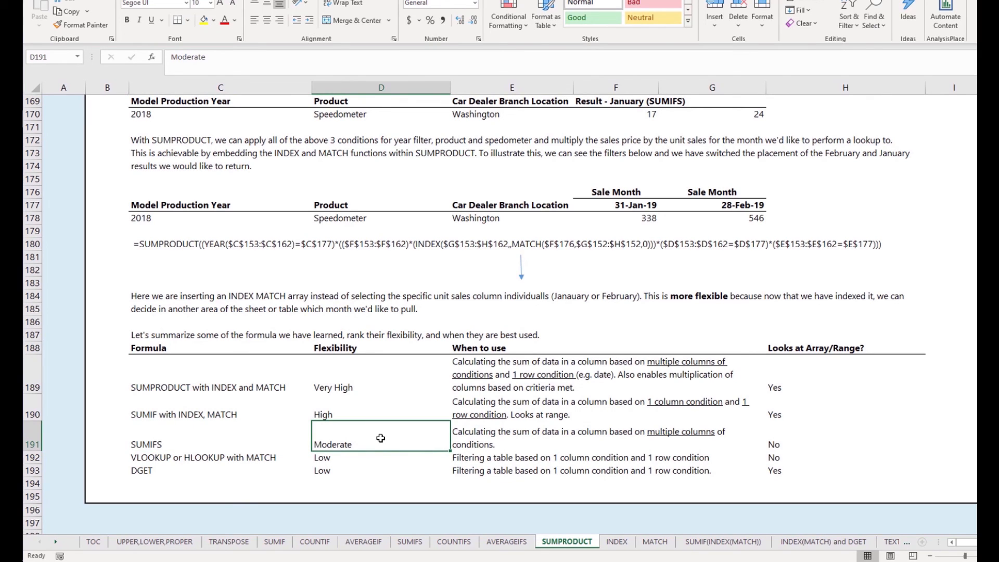